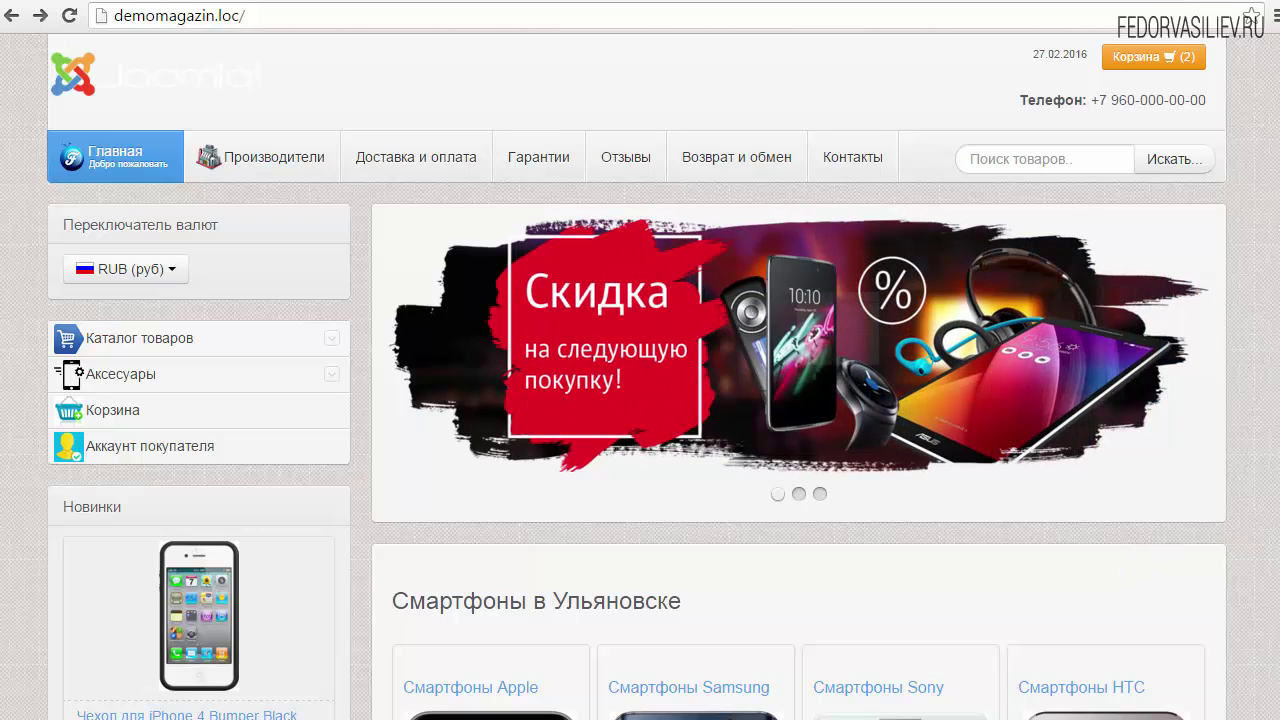
- Examine the Новинки product block on the demo store's home page
{"action": "scroll", "coordinate": [1263, 262], "scroll_direction": "down", "scroll_amount": 2}
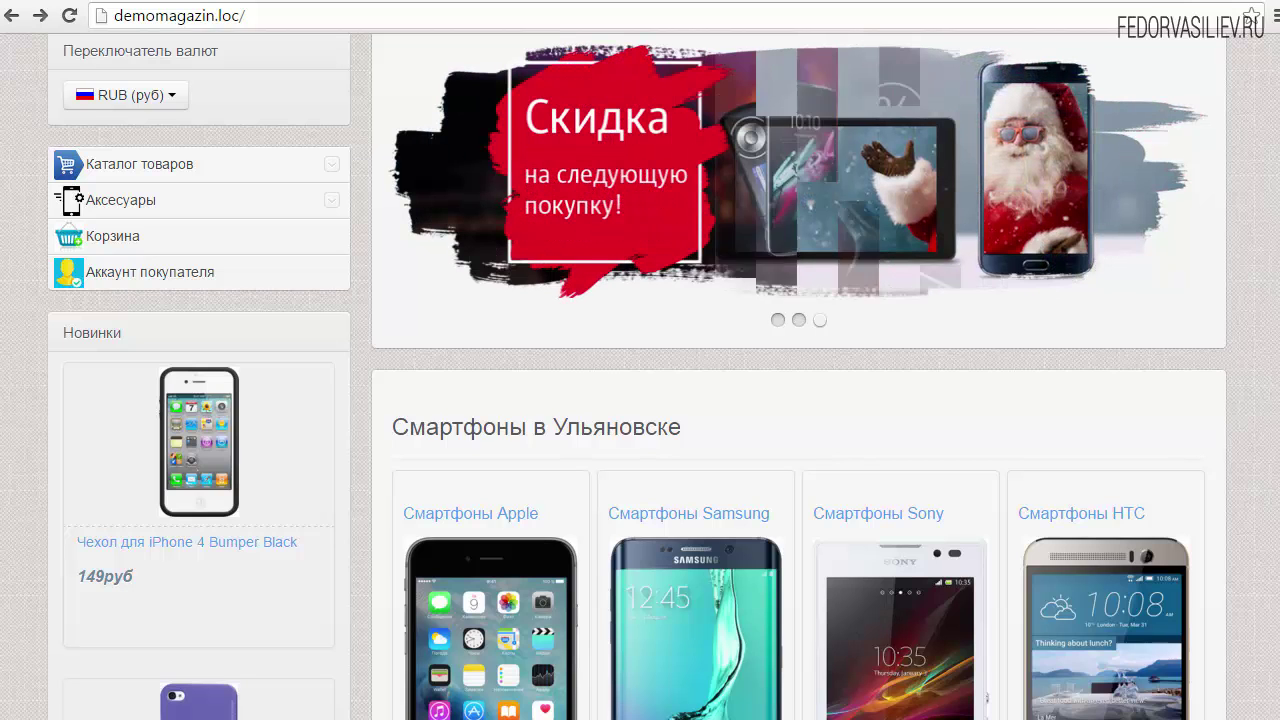
{"action": "scroll", "coordinate": [131, 250], "scroll_direction": "down", "scroll_amount": 1}
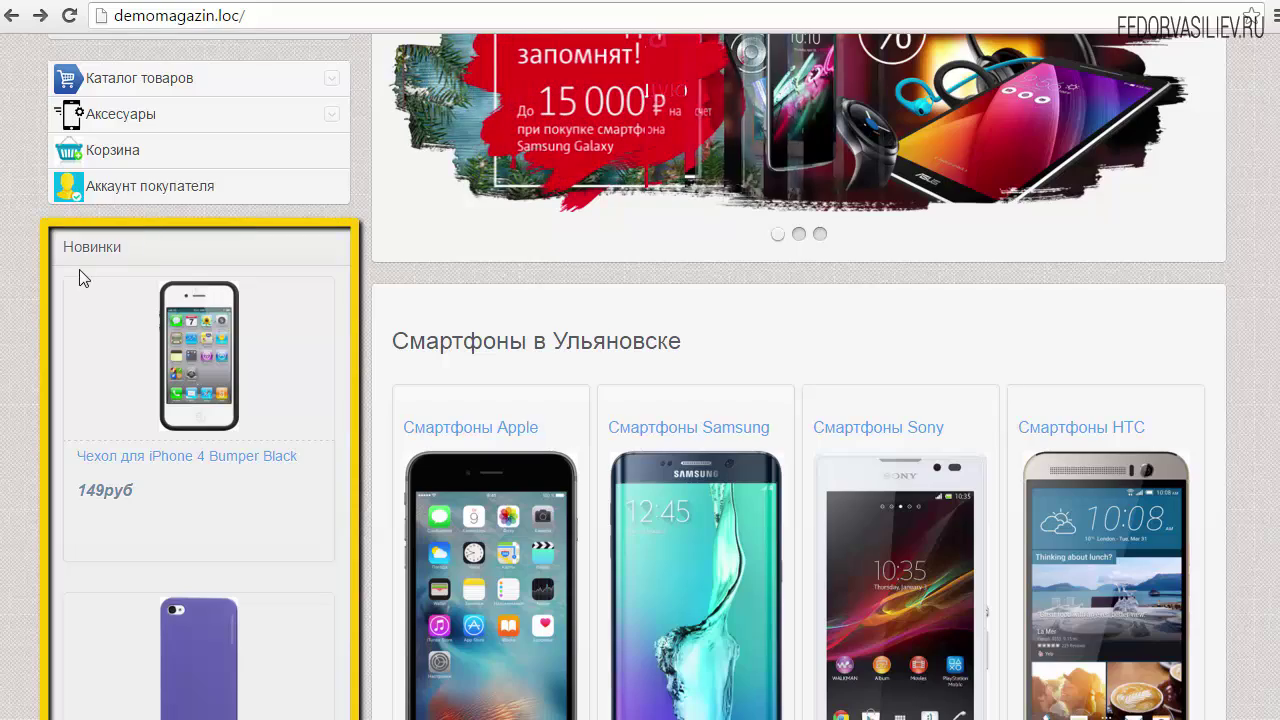
{"action": "scroll", "coordinate": [1262, 480], "scroll_direction": "down", "scroll_amount": 6}
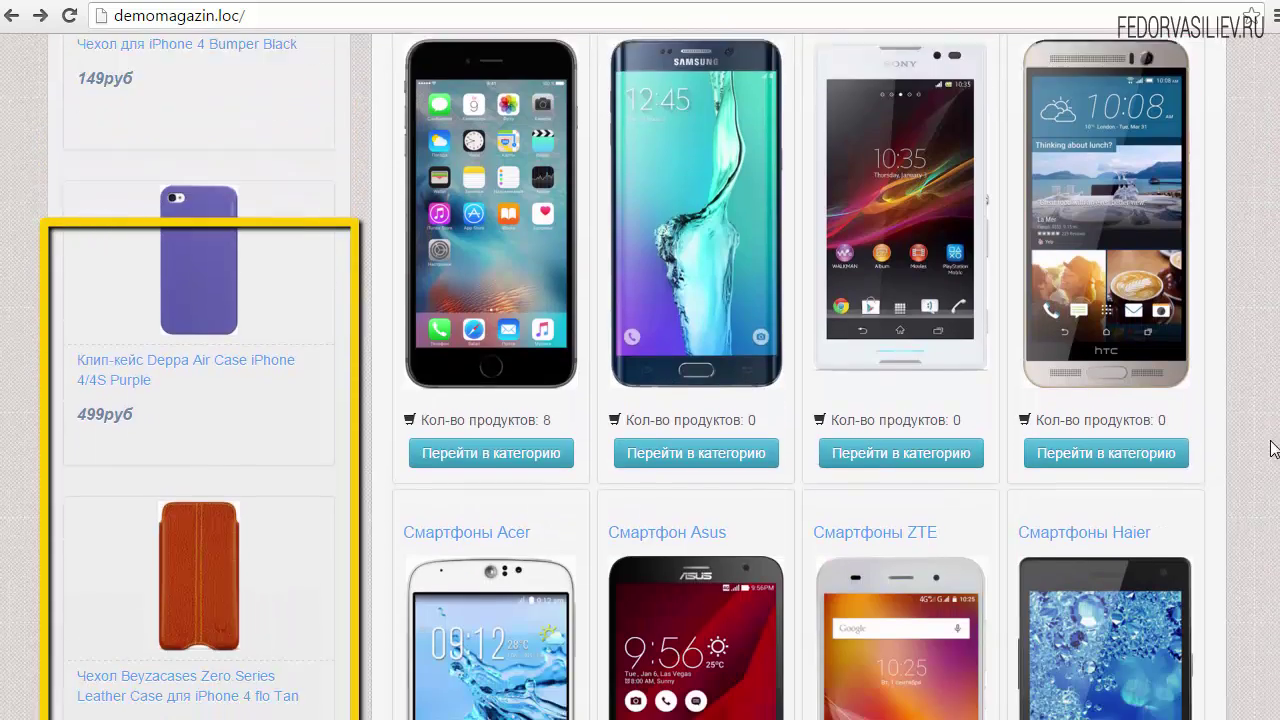
{"action": "scroll", "coordinate": [1262, 516], "scroll_direction": "up", "scroll_amount": 5}
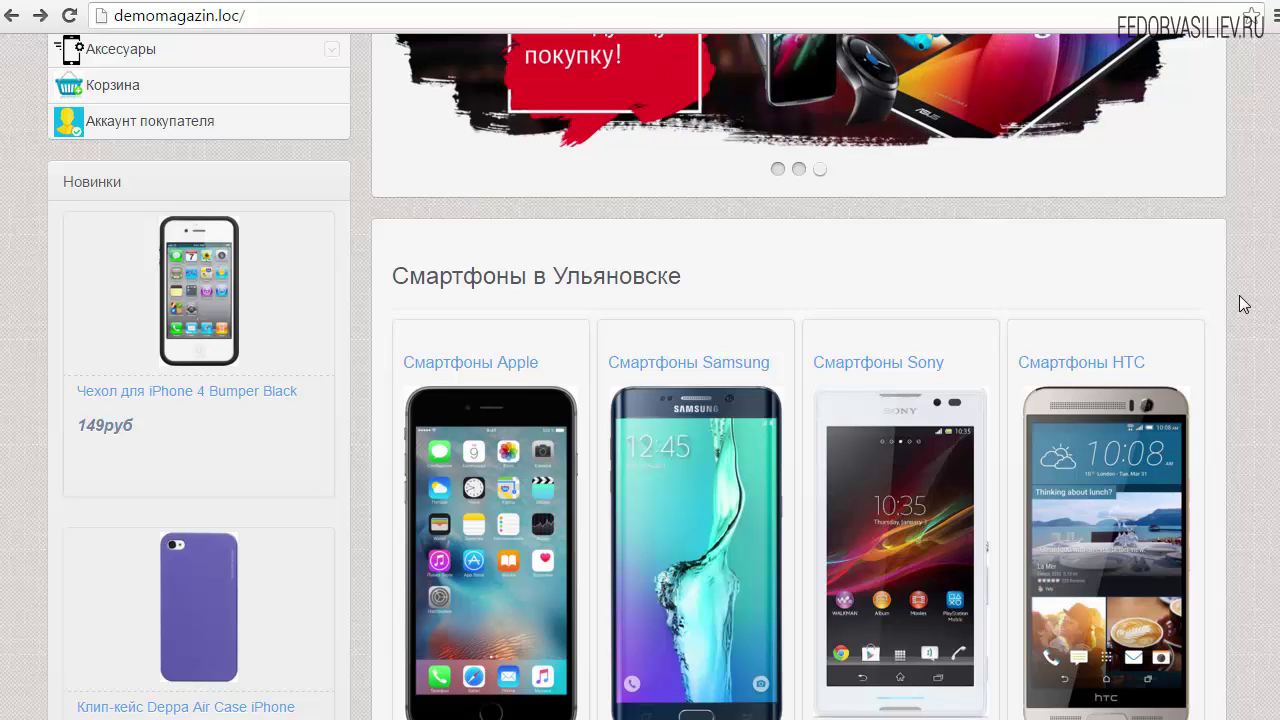
{"action": "scroll", "coordinate": [1234, 457], "scroll_direction": "down", "scroll_amount": 4}
{"action": "scroll", "coordinate": [1220, 347], "scroll_direction": "up", "scroll_amount": 4}
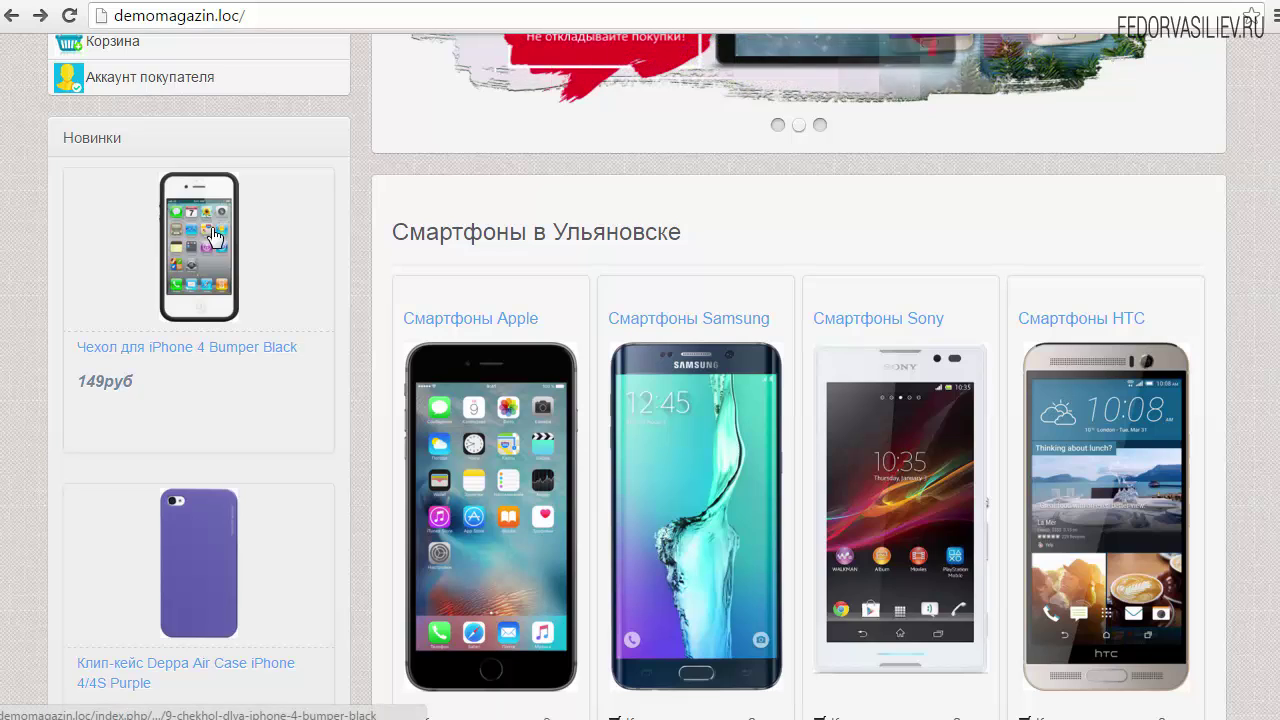
- In the demo store's admin, set the new products module's list layout to Карусель and save it
{"action": "left_click", "coordinate": [124, 0]}
{"action": "scroll", "coordinate": [371, 329], "scroll_direction": "down", "scroll_amount": 2}
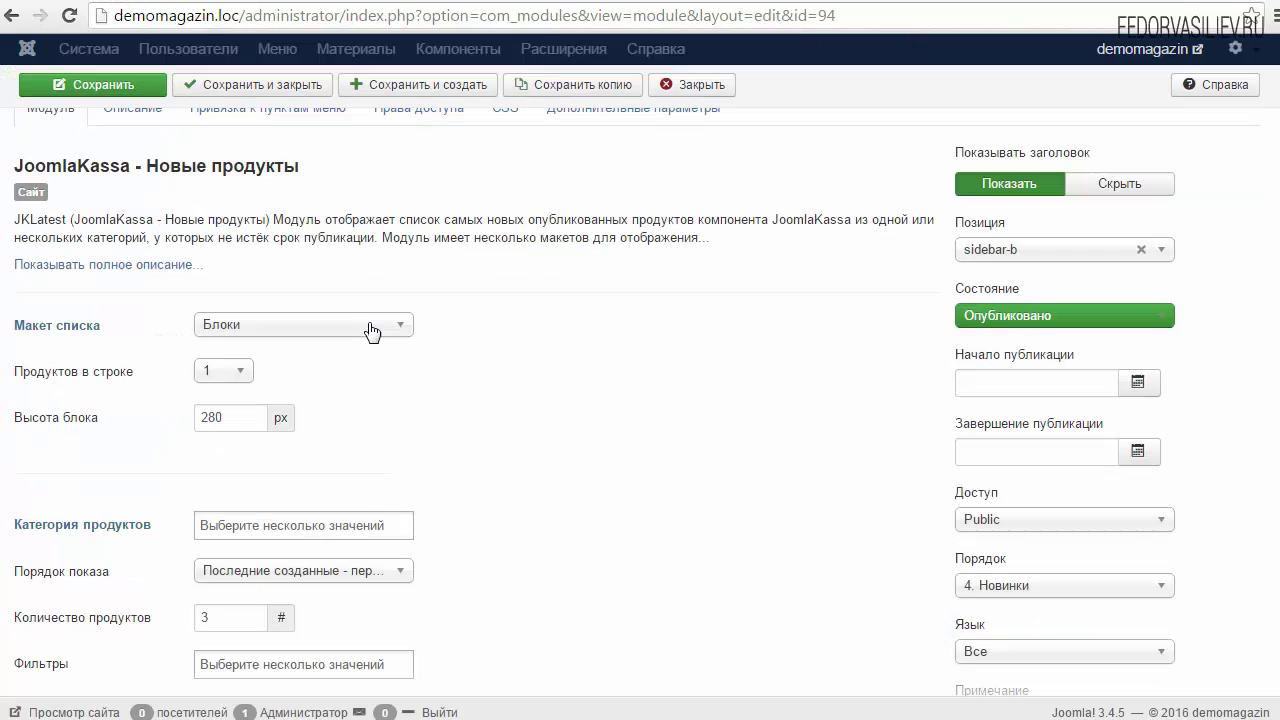
{"action": "left_click", "coordinate": [370, 325]}
{"action": "left_click", "coordinate": [312, 398]}
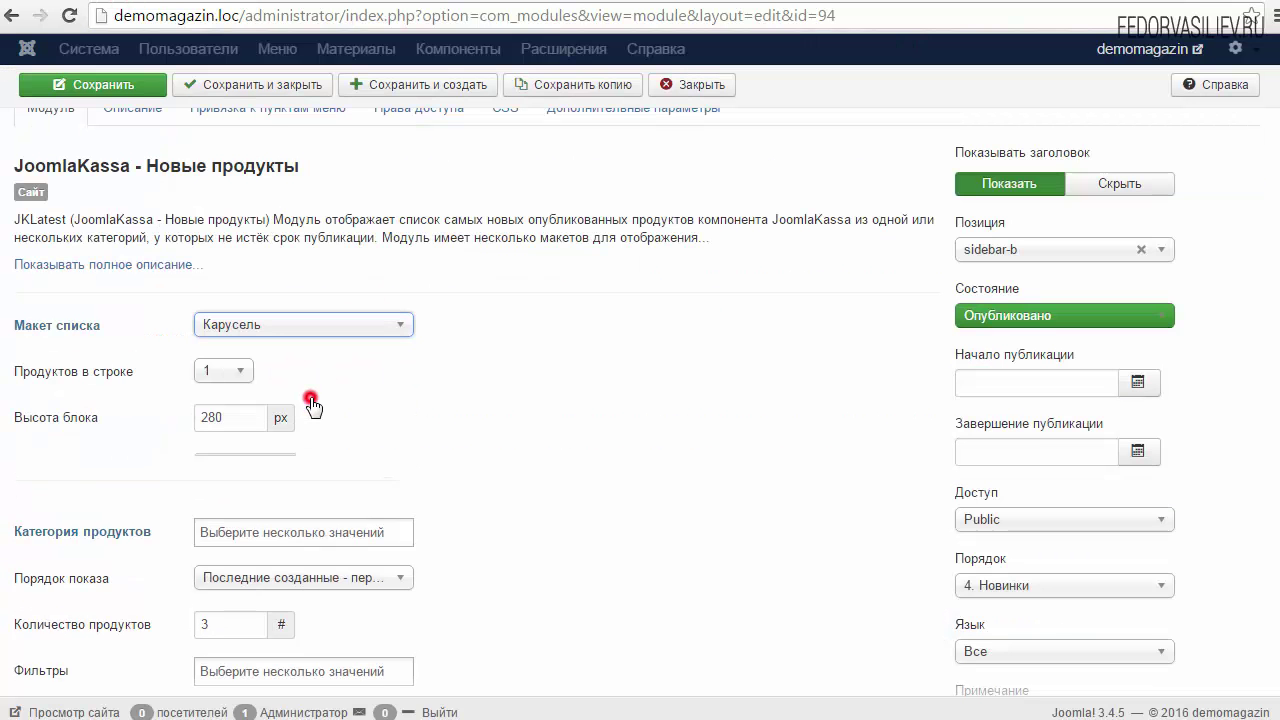
{"action": "left_click", "coordinate": [108, 88]}
- Reload the demo store's home page and browse the products in the Новинки carousel
{"action": "left_click", "coordinate": [110, 0]}
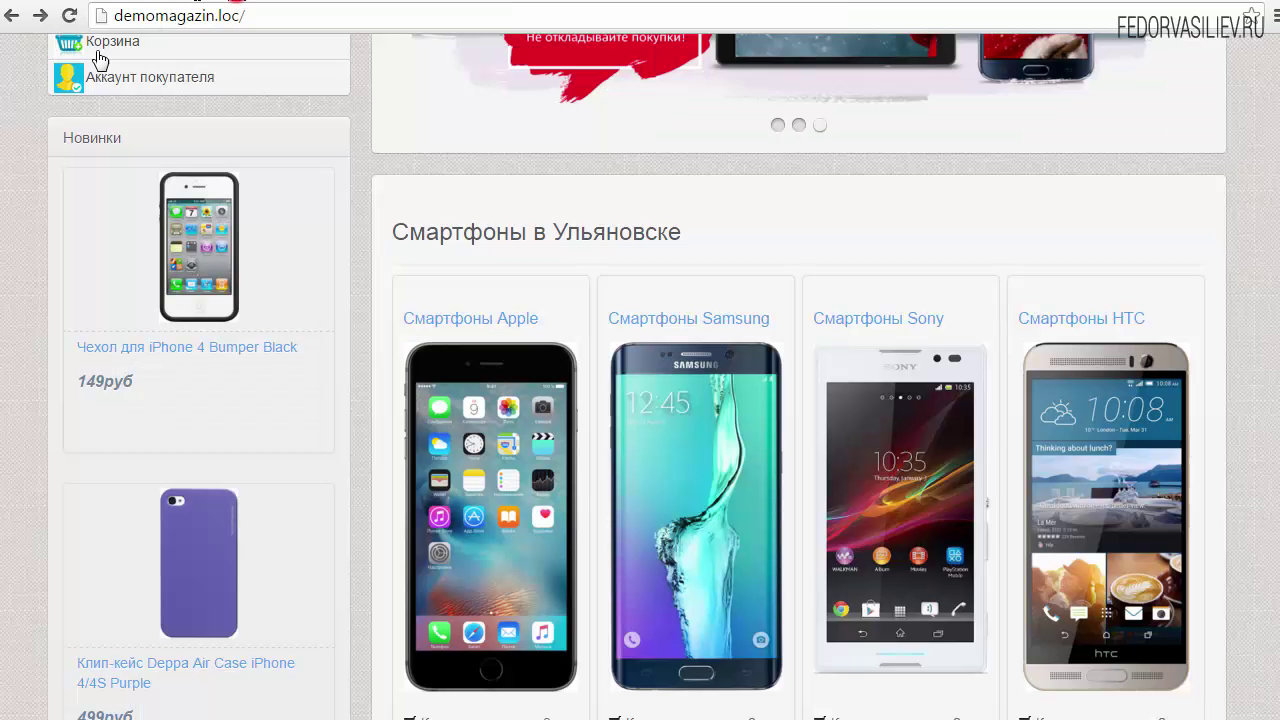
{"action": "left_click", "coordinate": [68, 16]}
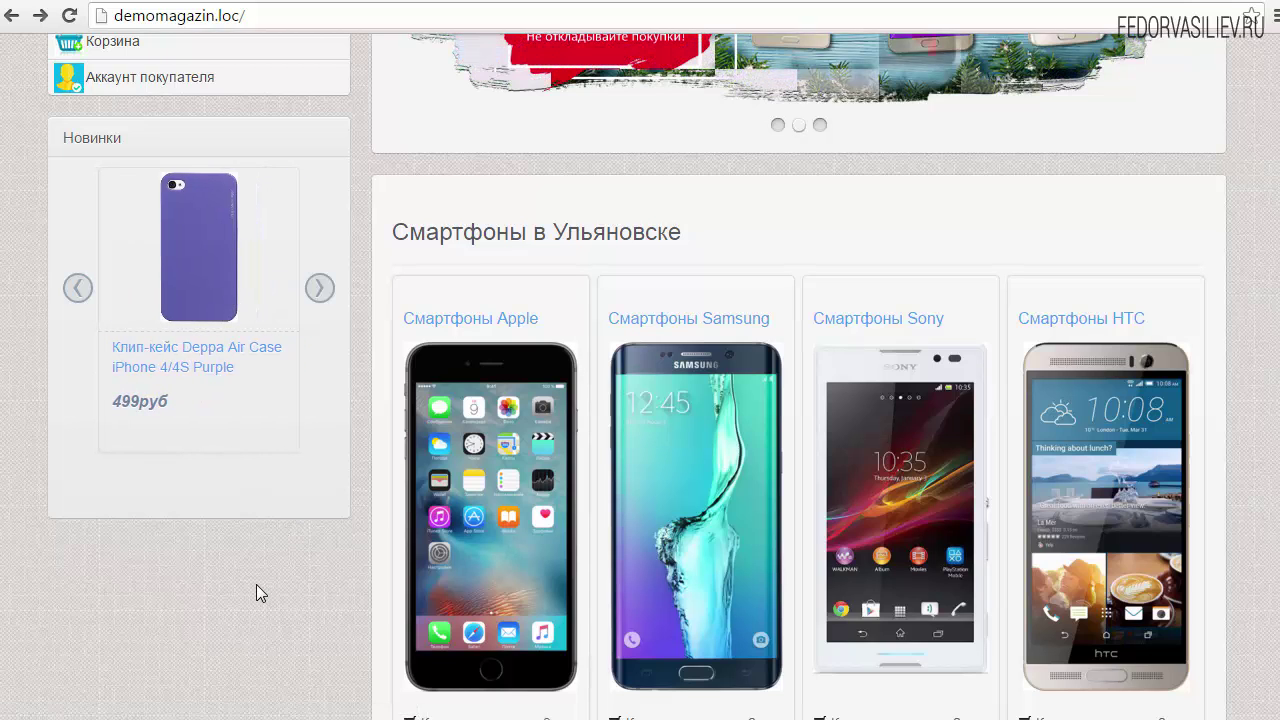
{"action": "left_click", "coordinate": [319, 290]}
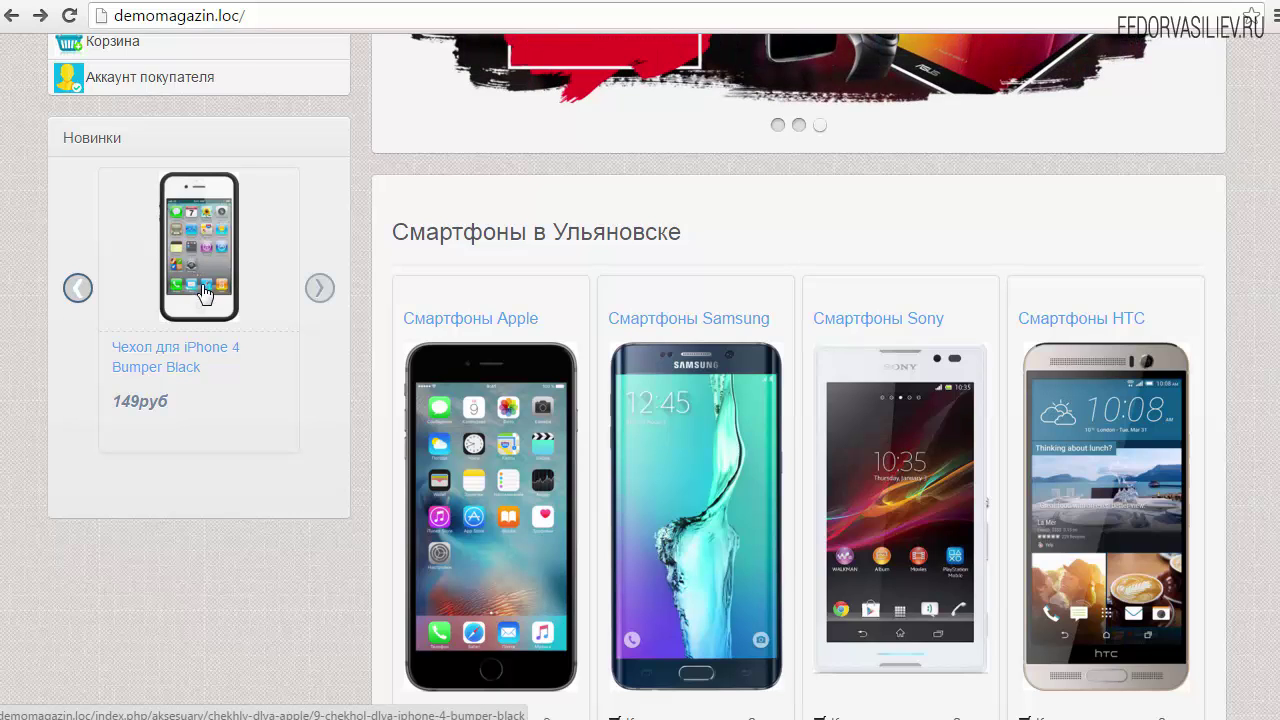
- View the product page of the iPhone 4 Bumper Black case from the carousel and go back
{"action": "left_click", "coordinate": [198, 233]}
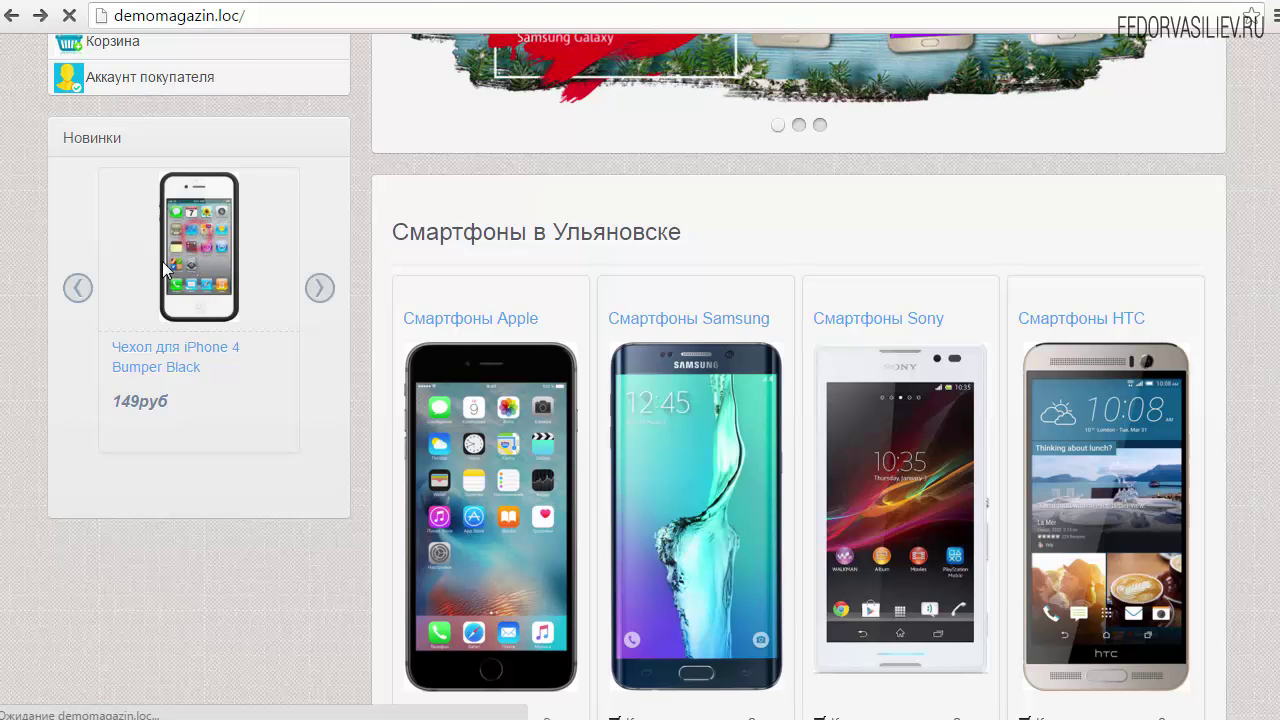
{"action": "scroll", "coordinate": [314, 310], "scroll_direction": "down", "scroll_amount": 3}
{"action": "scroll", "coordinate": [811, 283], "scroll_direction": "down", "scroll_amount": 2}
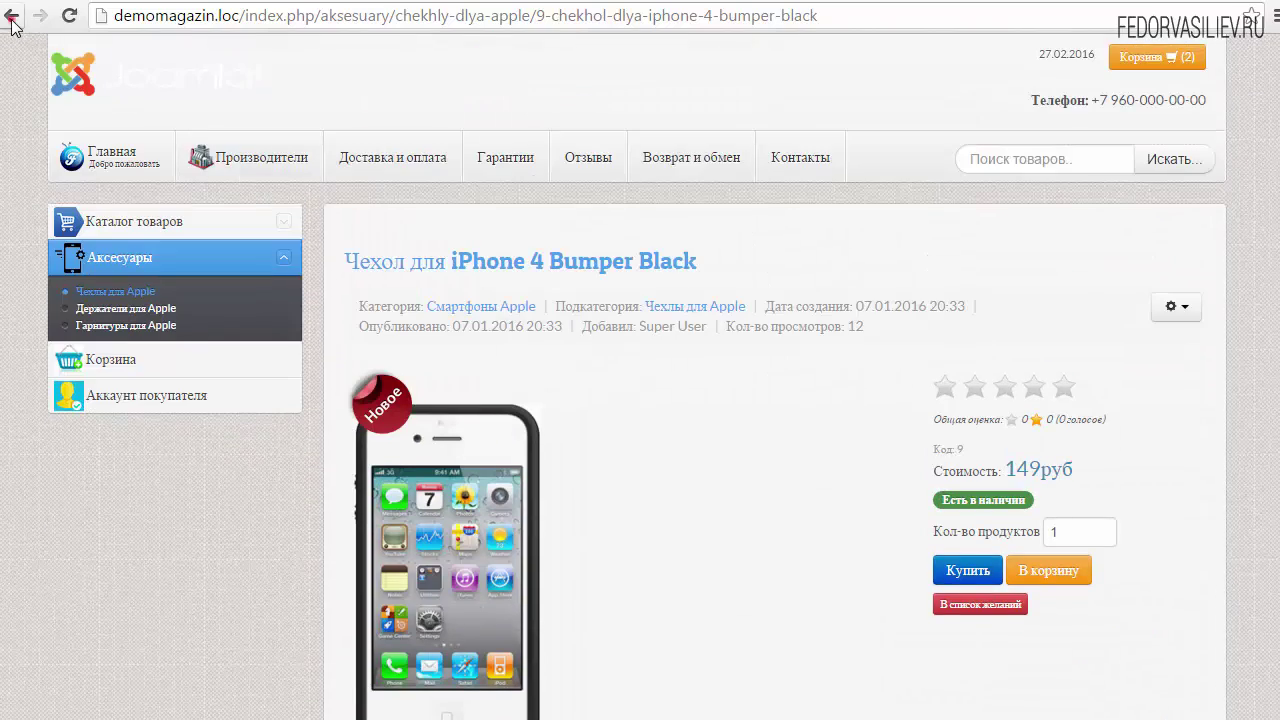
{"action": "left_click", "coordinate": [12, 17]}
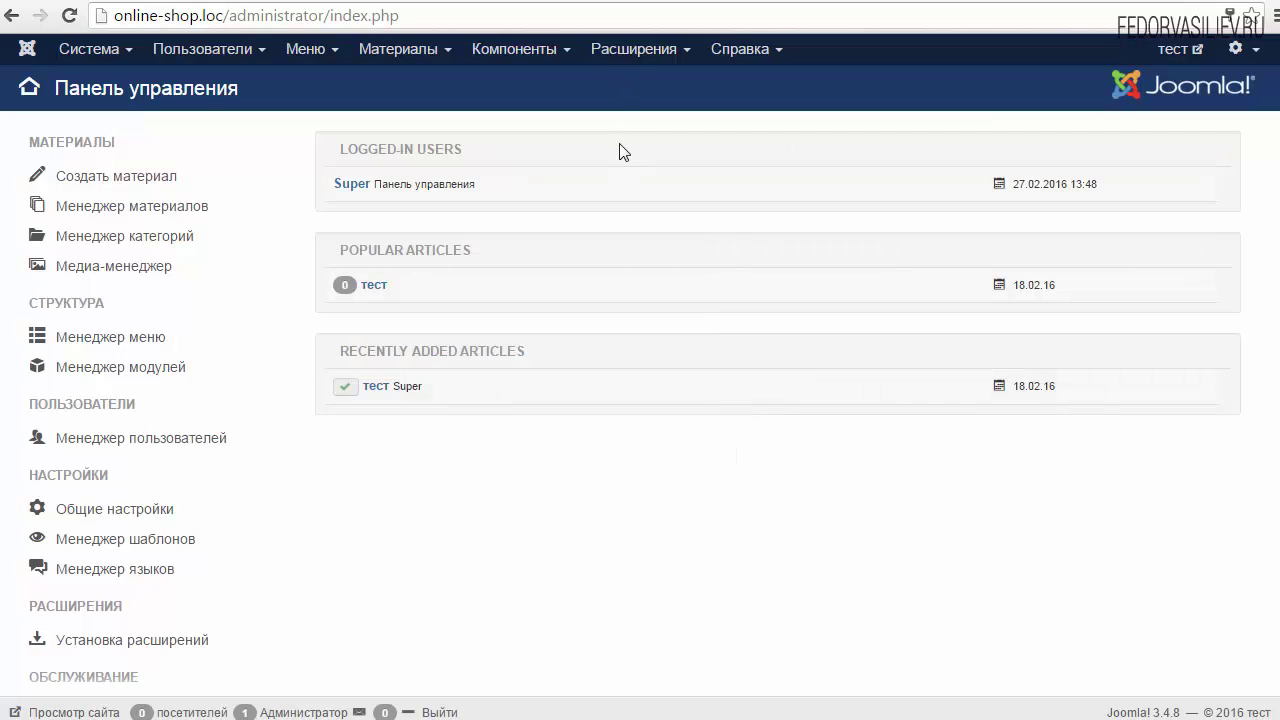
- Upload and install the extension package mod_jk_latest_3.4.1.1.zip in the online-shop.loc admin
{"action": "left_click", "coordinate": [628, 49]}
{"action": "left_click", "coordinate": [636, 86]}
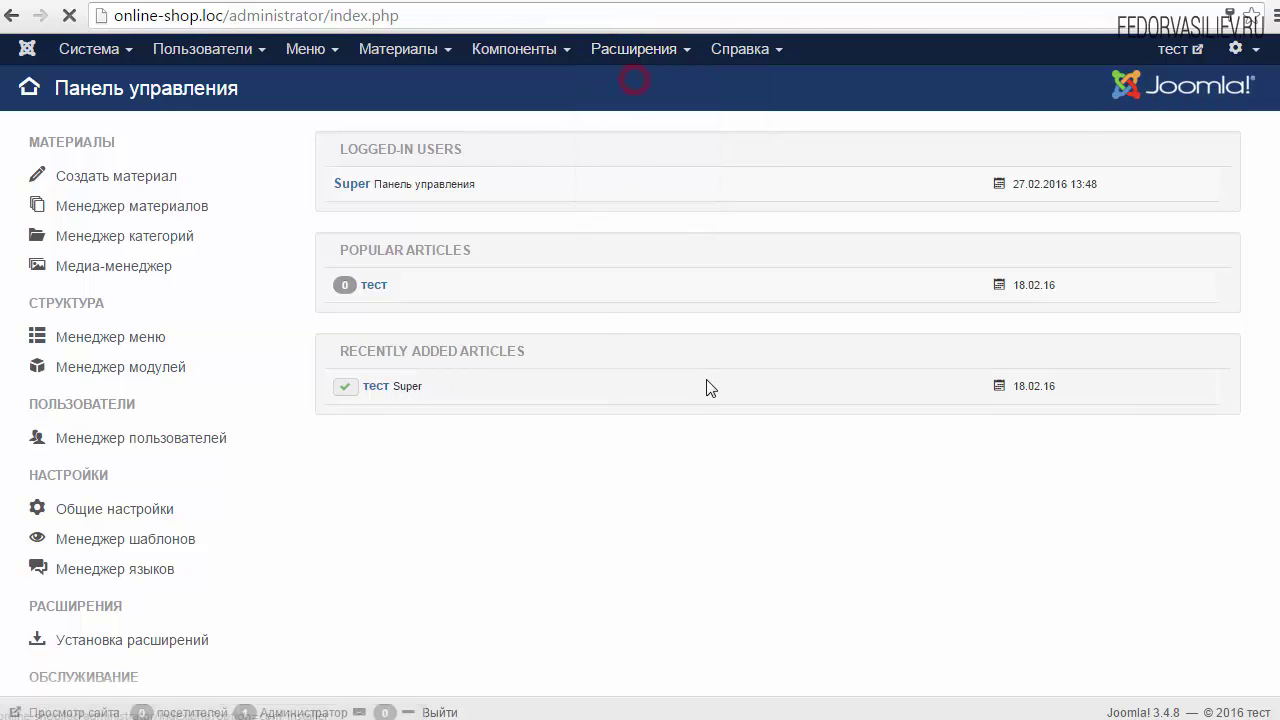
{"action": "left_click", "coordinate": [467, 305]}
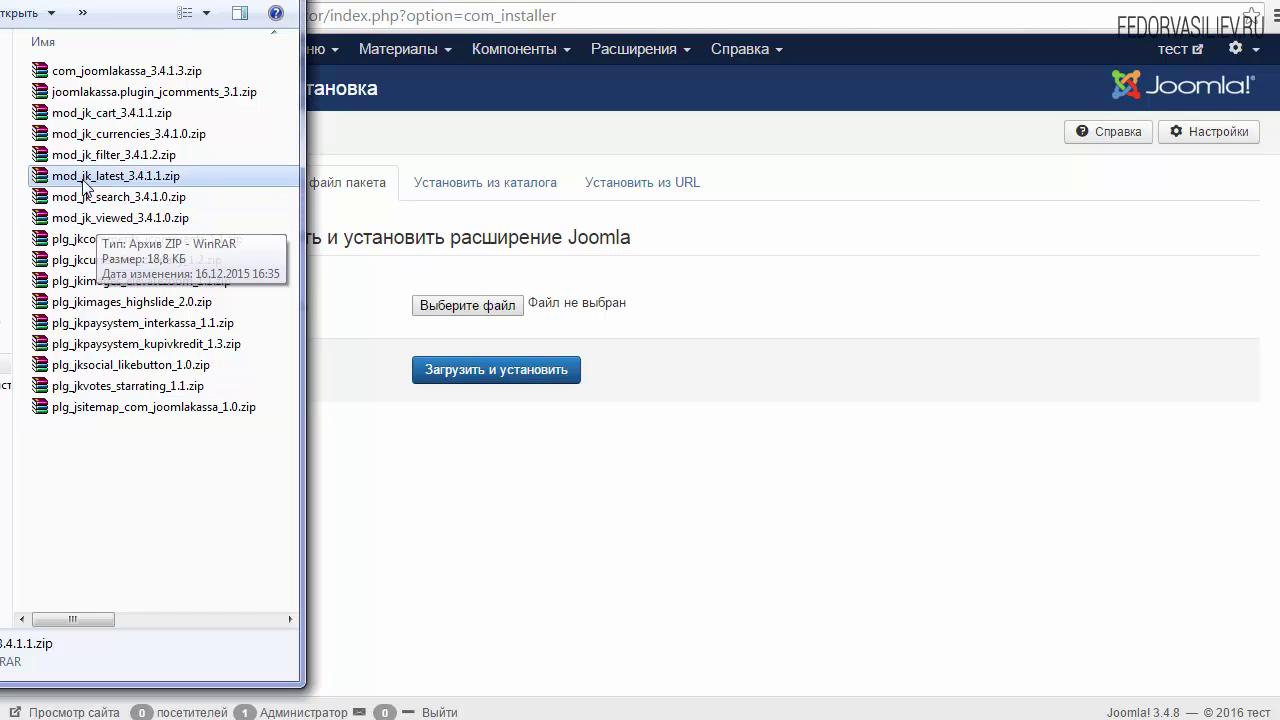
{"action": "left_click", "coordinate": [108, 186]}
{"action": "left_click_drag", "start_coordinate": [116, 180], "coordinate": [530, 306]}
{"action": "left_click", "coordinate": [490, 370]}
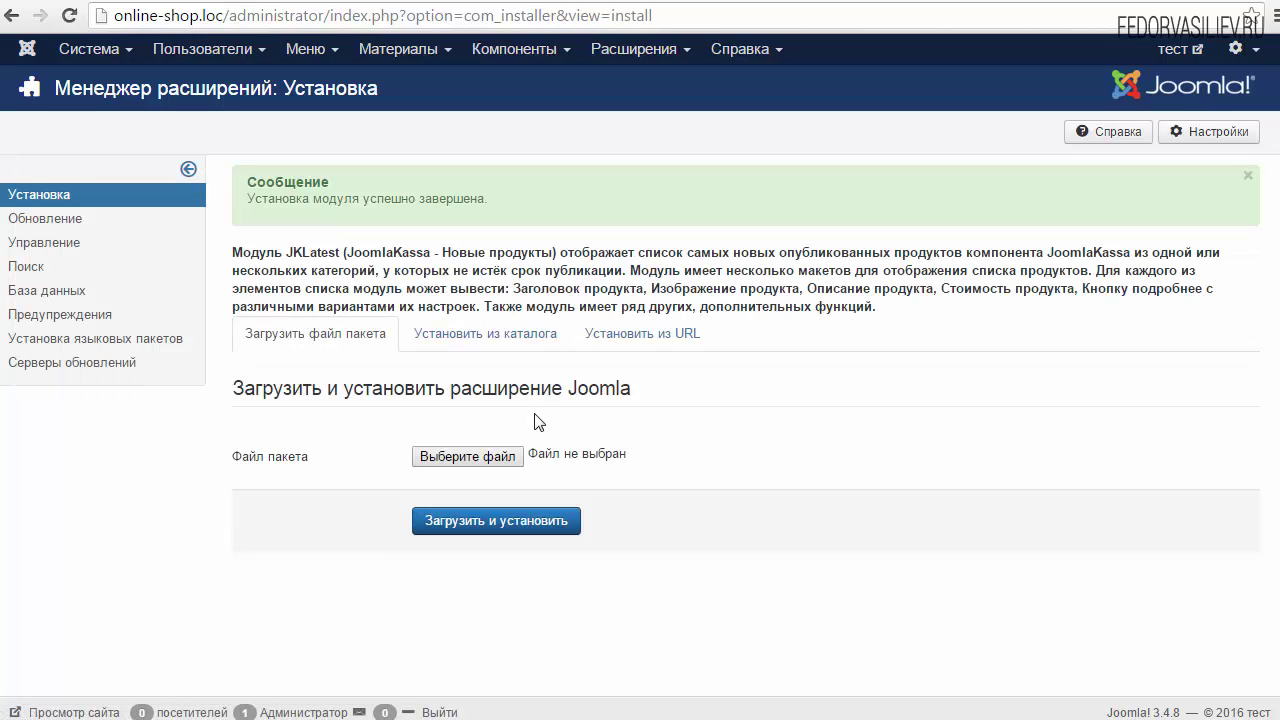
{"action": "left_click_drag", "start_coordinate": [541, 286], "coordinate": [667, 295]}
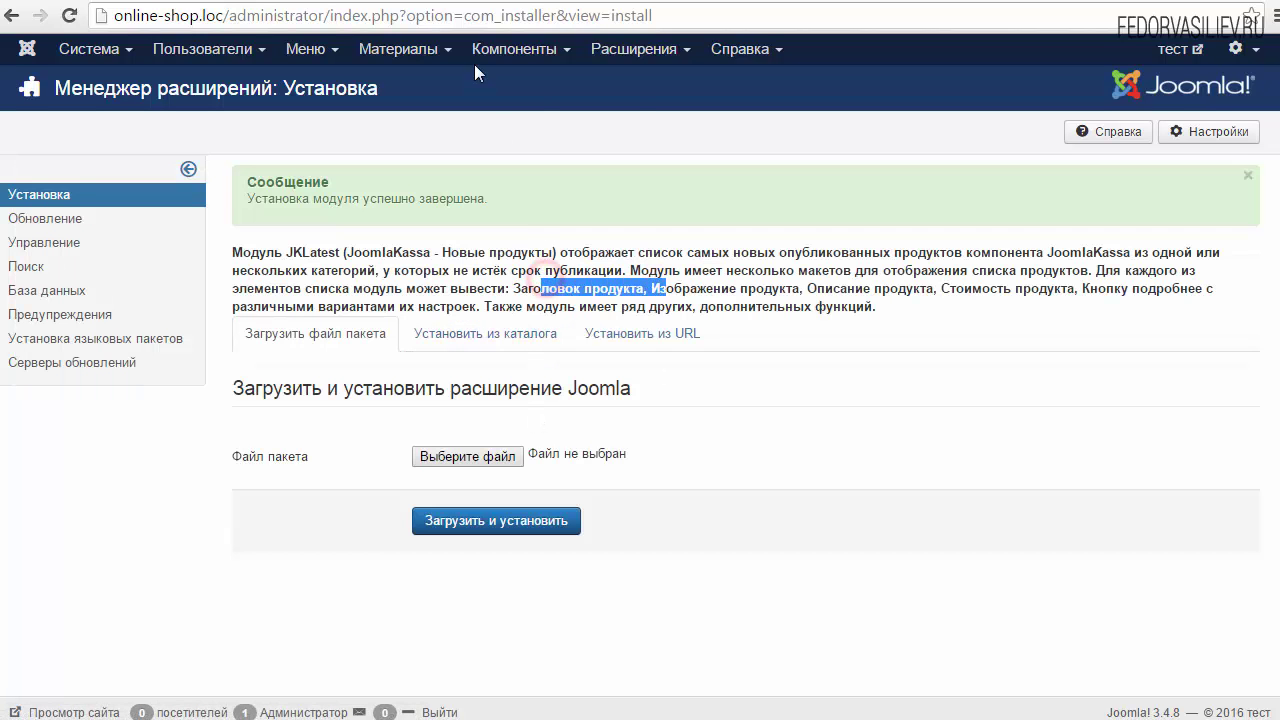
- Open the JoomlaKassa - Новые продукты module for editing from the site's module list
{"action": "left_click", "coordinate": [639, 53]}
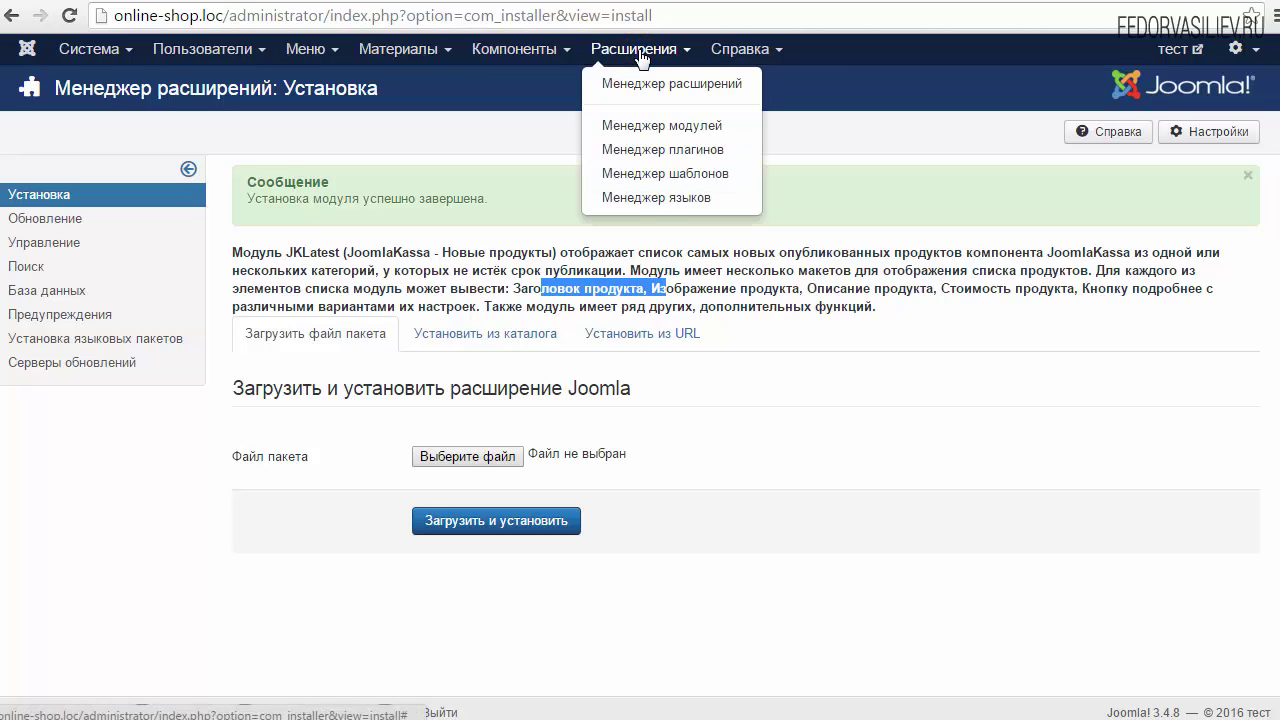
{"action": "left_click", "coordinate": [655, 126]}
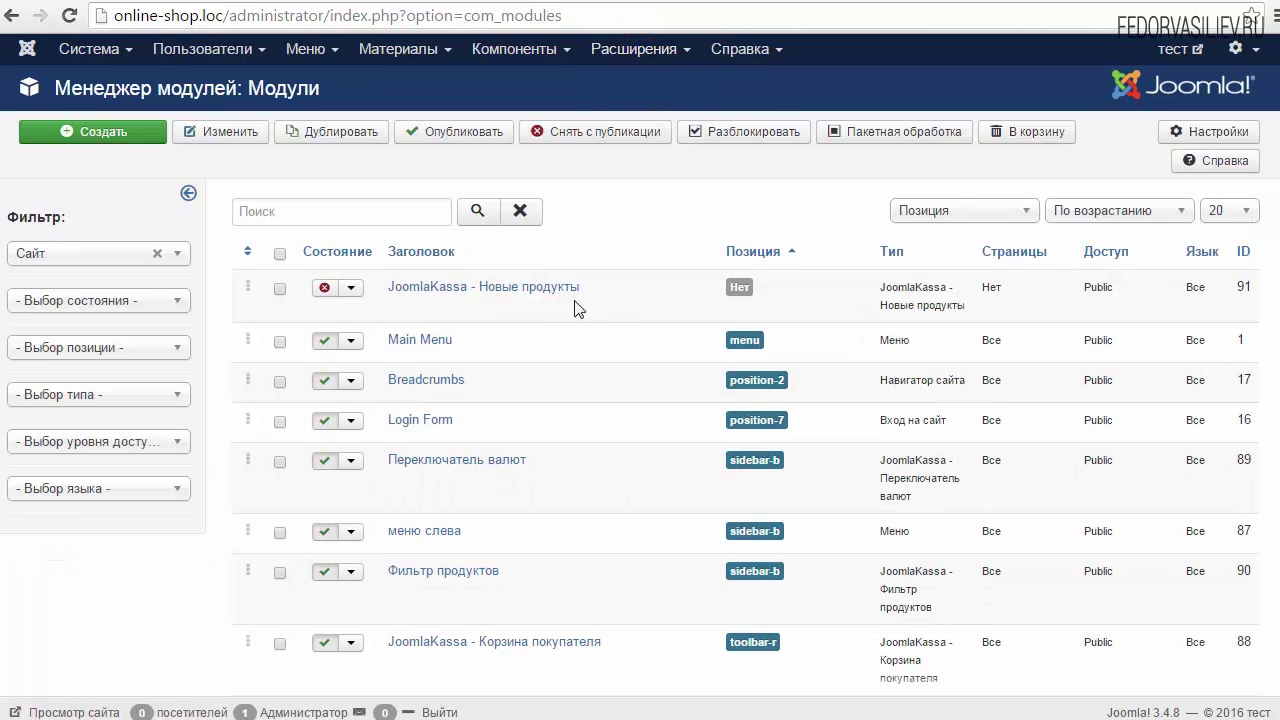
{"action": "left_click_drag", "start_coordinate": [614, 291], "coordinate": [477, 296]}
{"action": "left_click", "coordinate": [611, 294]}
{"action": "left_click", "coordinate": [408, 285]}
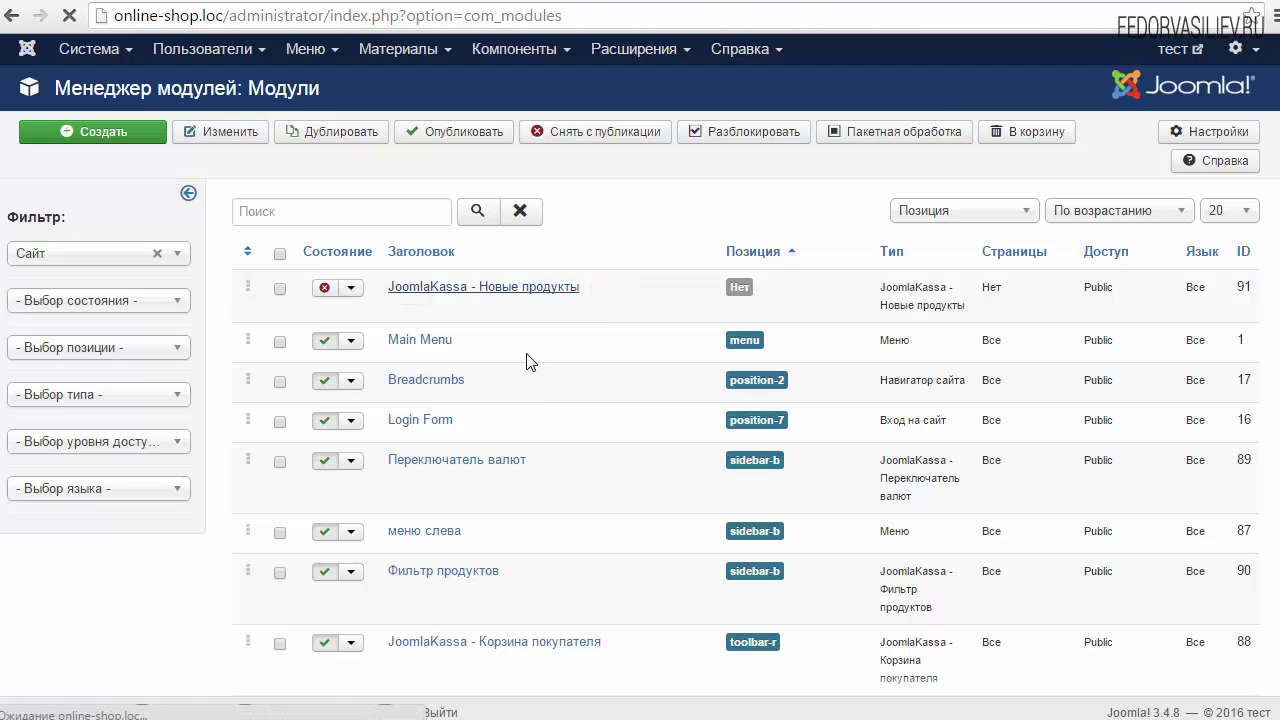
- Shorten the module's title to "Новые продукты"
{"action": "left_click_drag", "start_coordinate": [397, 182], "coordinate": [74, 168]}
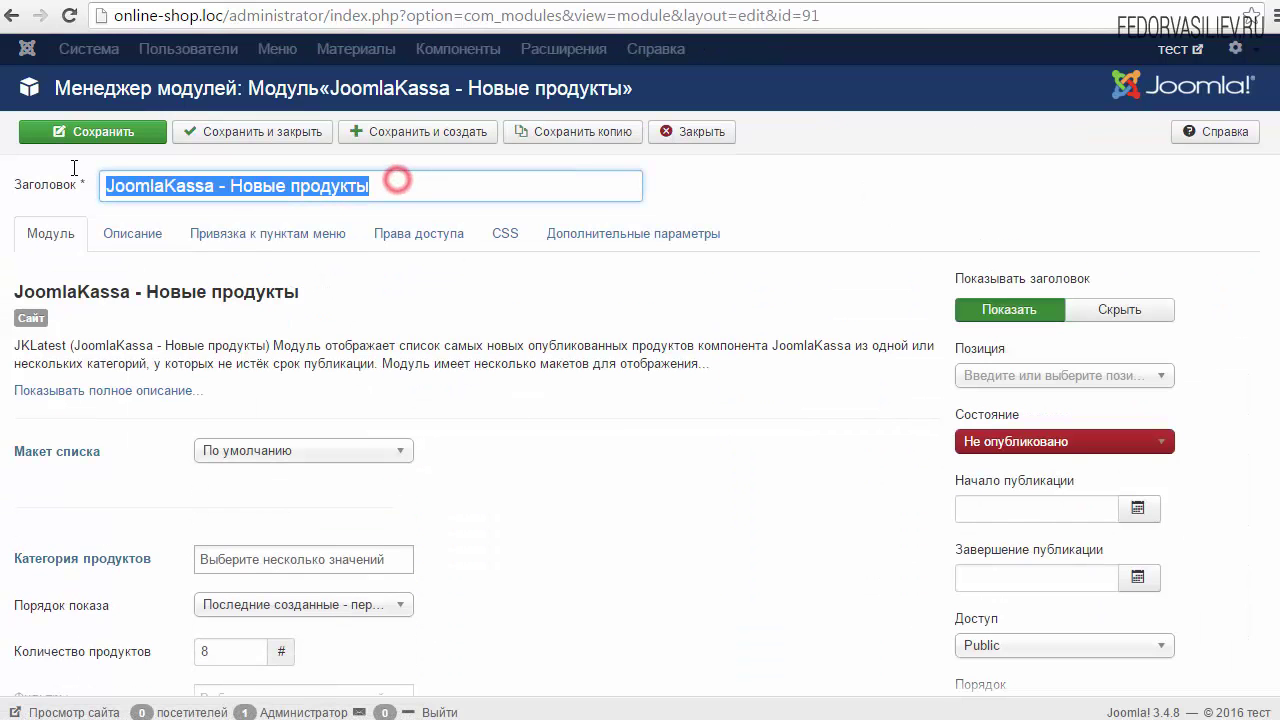
{"action": "left_click", "coordinate": [175, 185]}
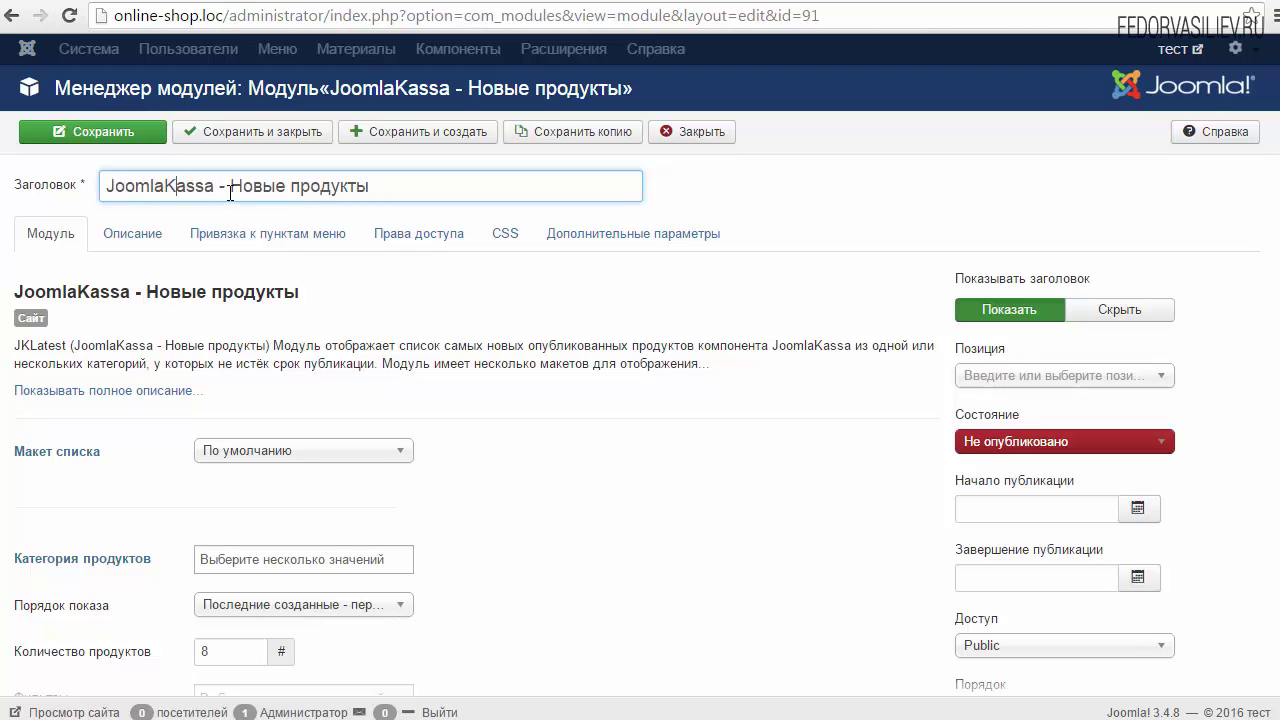
{"action": "key", "text": "shift+Home"}
{"action": "key", "text": "BackSpace"}
- Assign the module to the custom position sidebar-b and set its state to Опубликовано
{"action": "left_click", "coordinate": [1013, 377]}
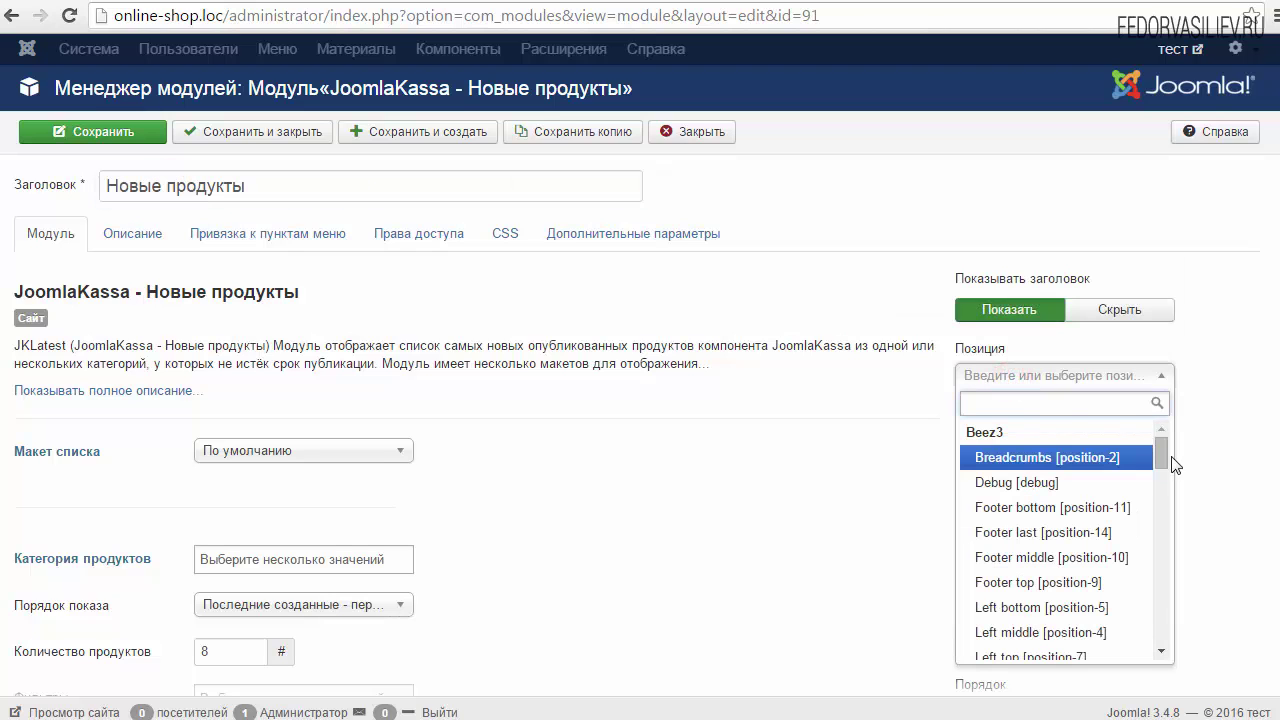
{"action": "left_click_drag", "start_coordinate": [1166, 456], "coordinate": [1160, 676]}
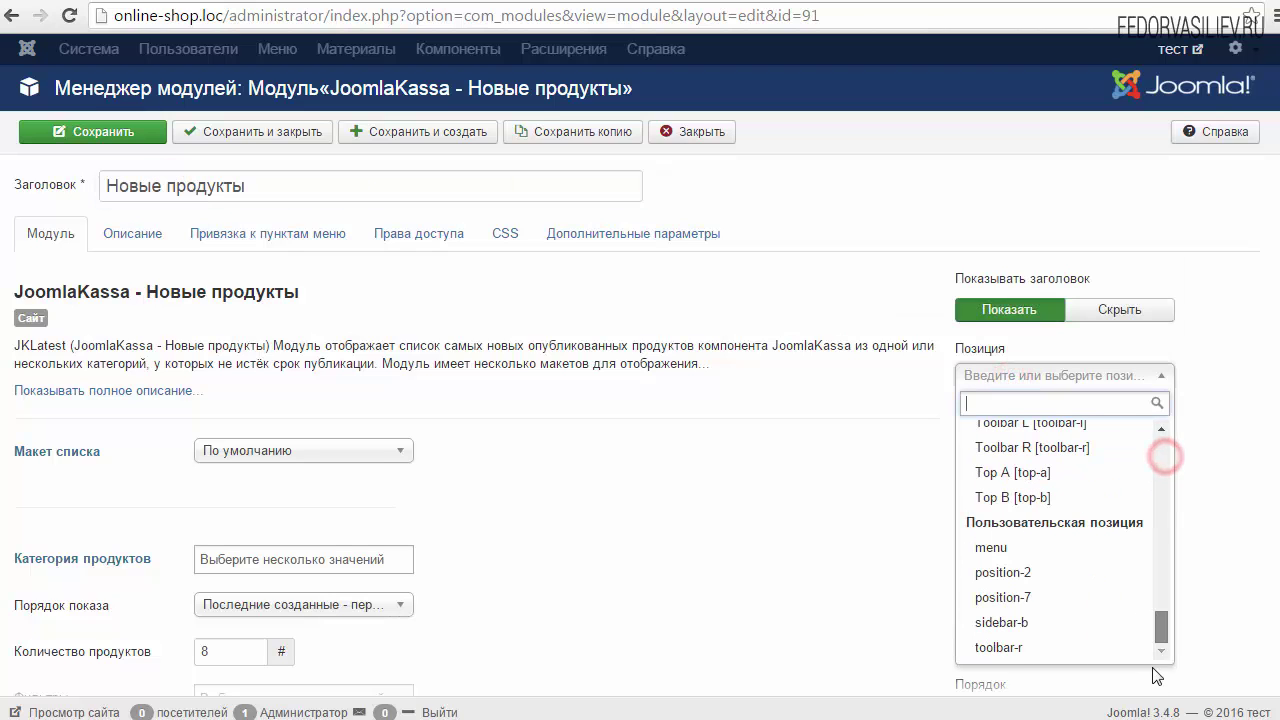
{"action": "left_click", "coordinate": [1001, 622]}
{"action": "left_click", "coordinate": [982, 452]}
{"action": "left_click", "coordinate": [992, 465]}
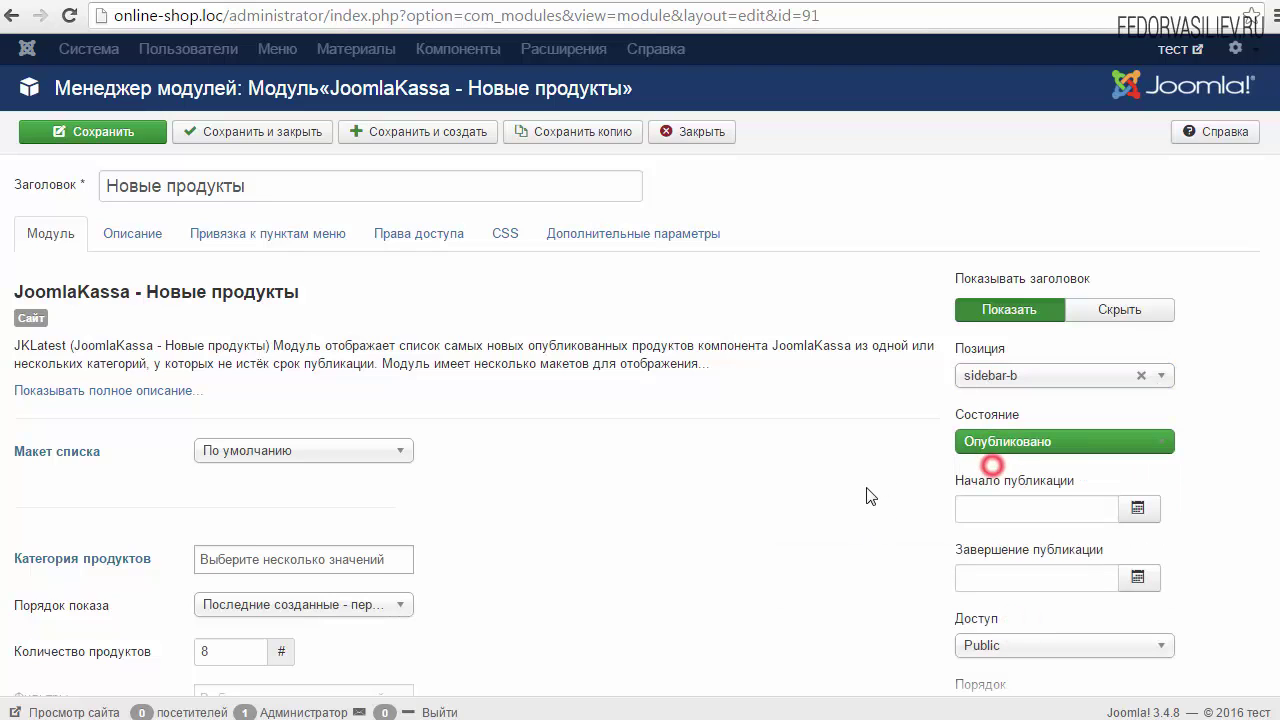
- Set the module's menu assignment to Только на указанных страницах
{"action": "left_click", "coordinate": [250, 233]}
{"action": "left_click", "coordinate": [275, 285]}
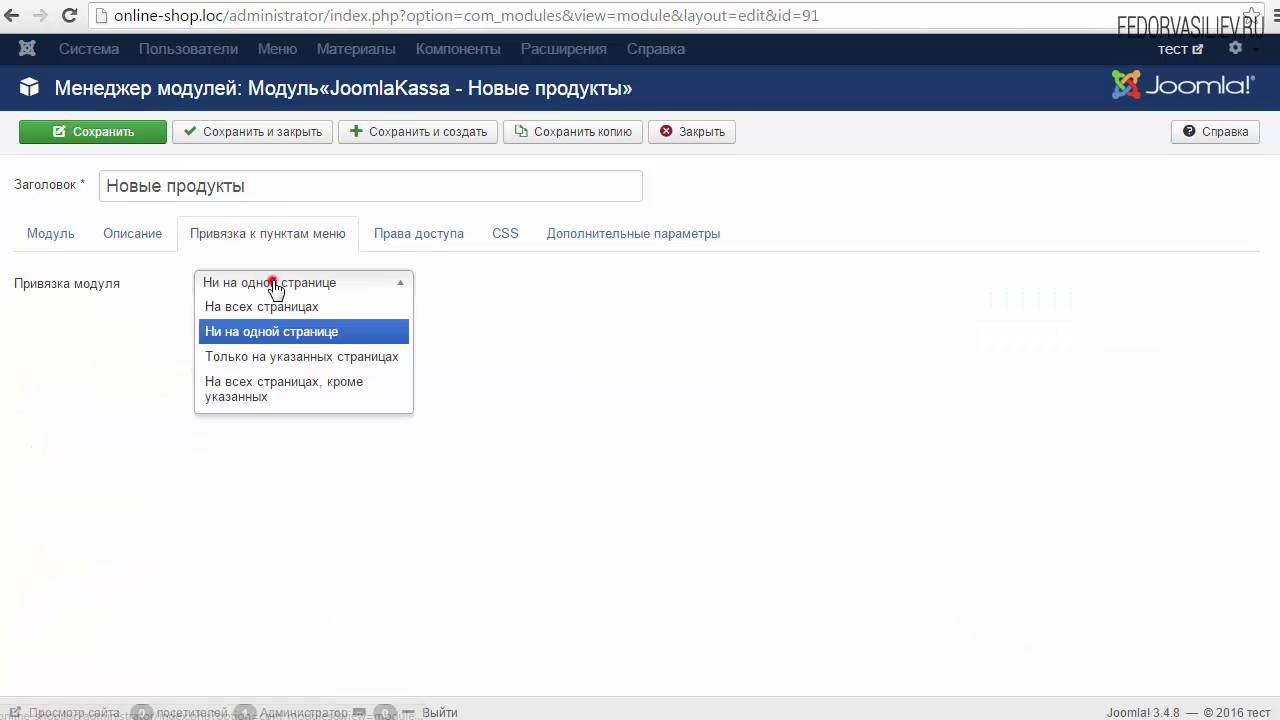
{"action": "left_click", "coordinate": [285, 356]}
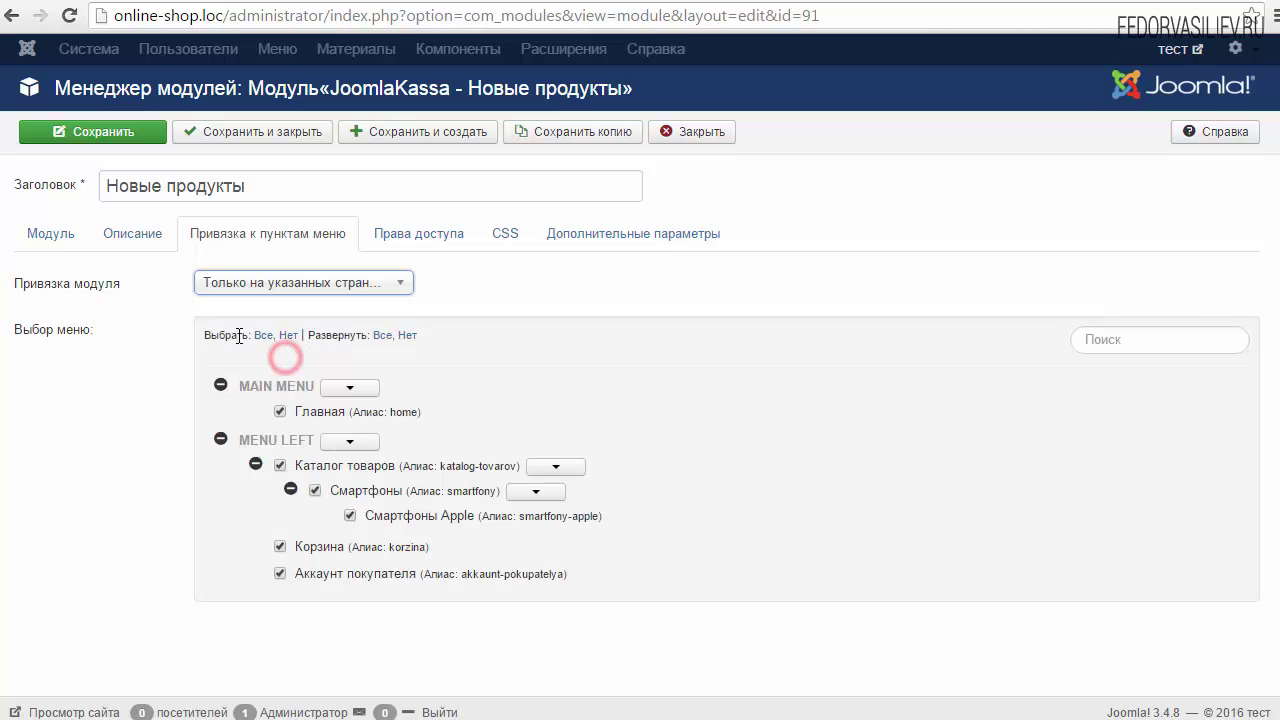
- Clear the menu items in the module's page selection, leaving only Главная selected
{"action": "scroll", "coordinate": [258, 326], "scroll_direction": "down", "scroll_amount": 1}
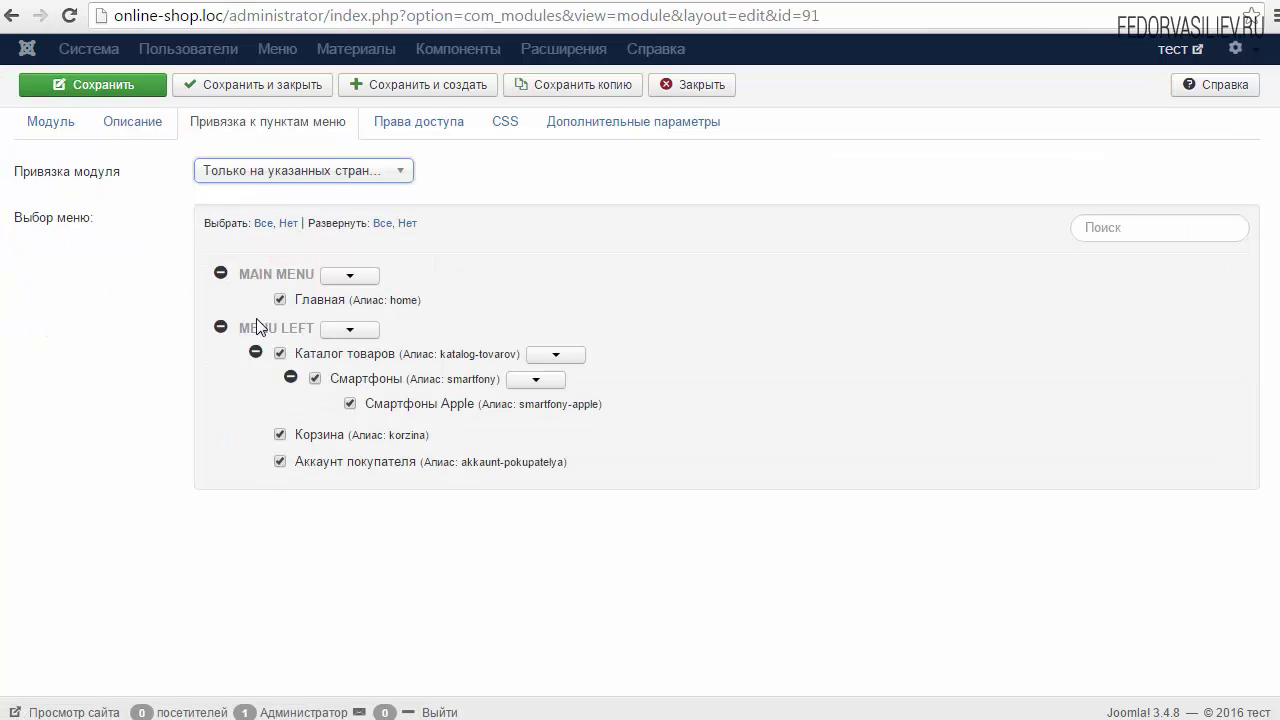
{"action": "left_click", "coordinate": [340, 276]}
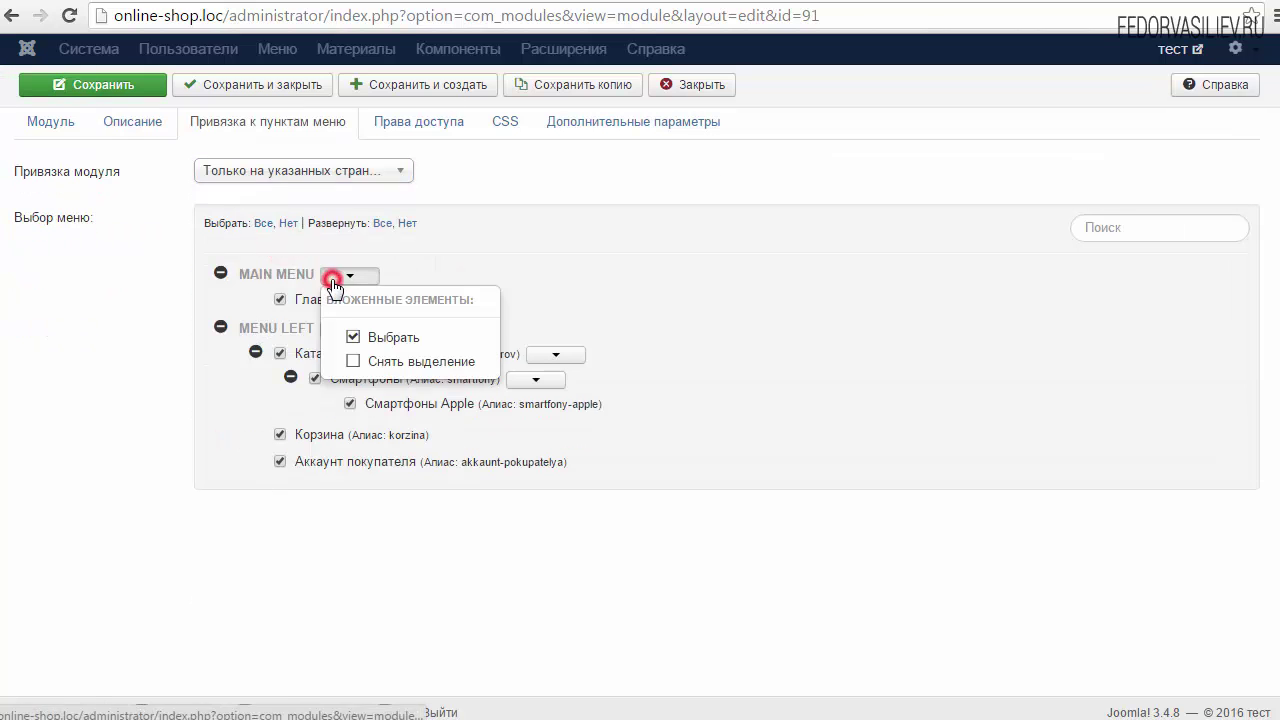
{"action": "left_click", "coordinate": [350, 362]}
{"action": "left_click", "coordinate": [566, 358]}
{"action": "left_click", "coordinate": [564, 438]}
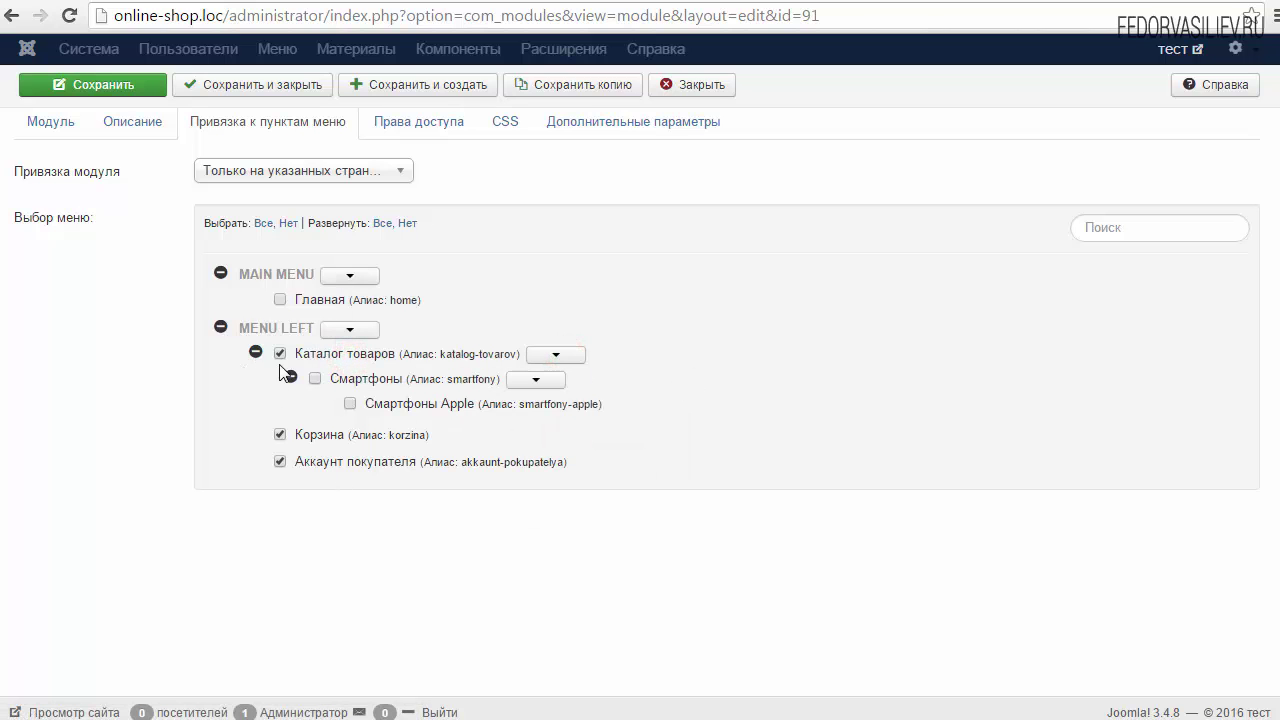
{"action": "left_click", "coordinate": [278, 434]}
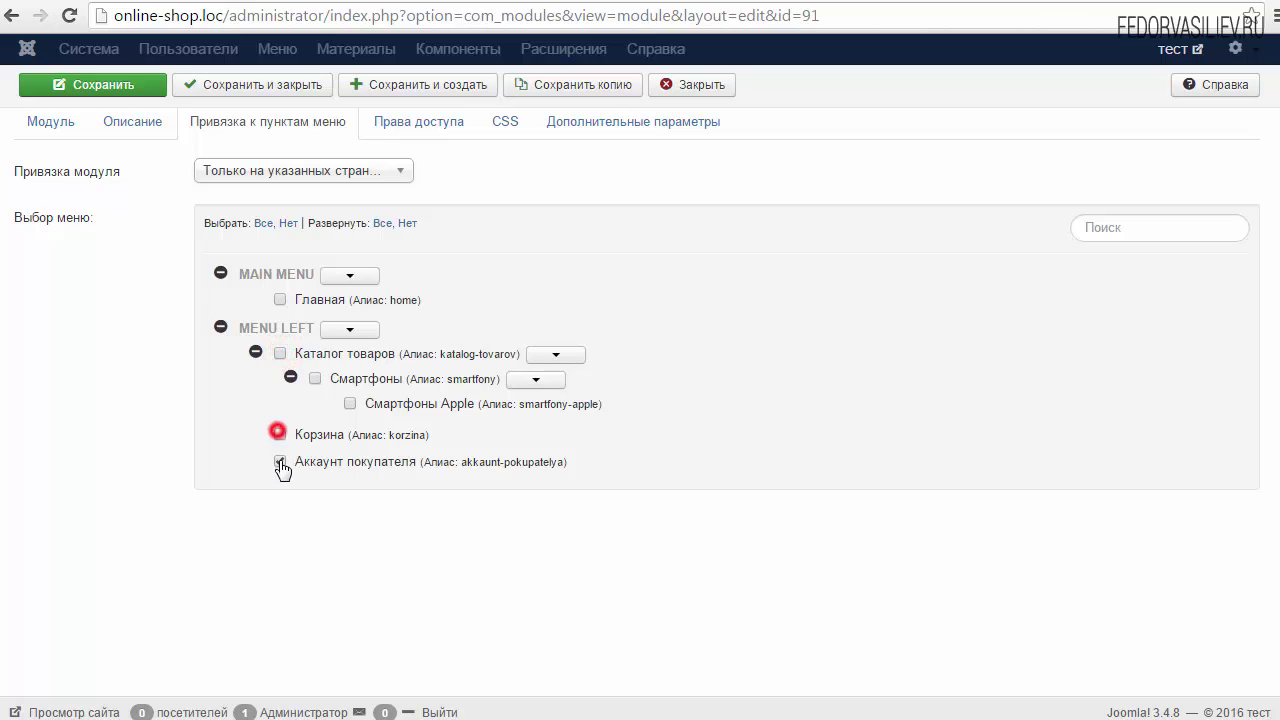
{"action": "left_click", "coordinate": [280, 299]}
- Set the module's list layout to Блоки with 1 product per row
{"action": "scroll", "coordinate": [571, 286], "scroll_direction": "up", "scroll_amount": 2}
{"action": "left_click", "coordinate": [51, 234]}
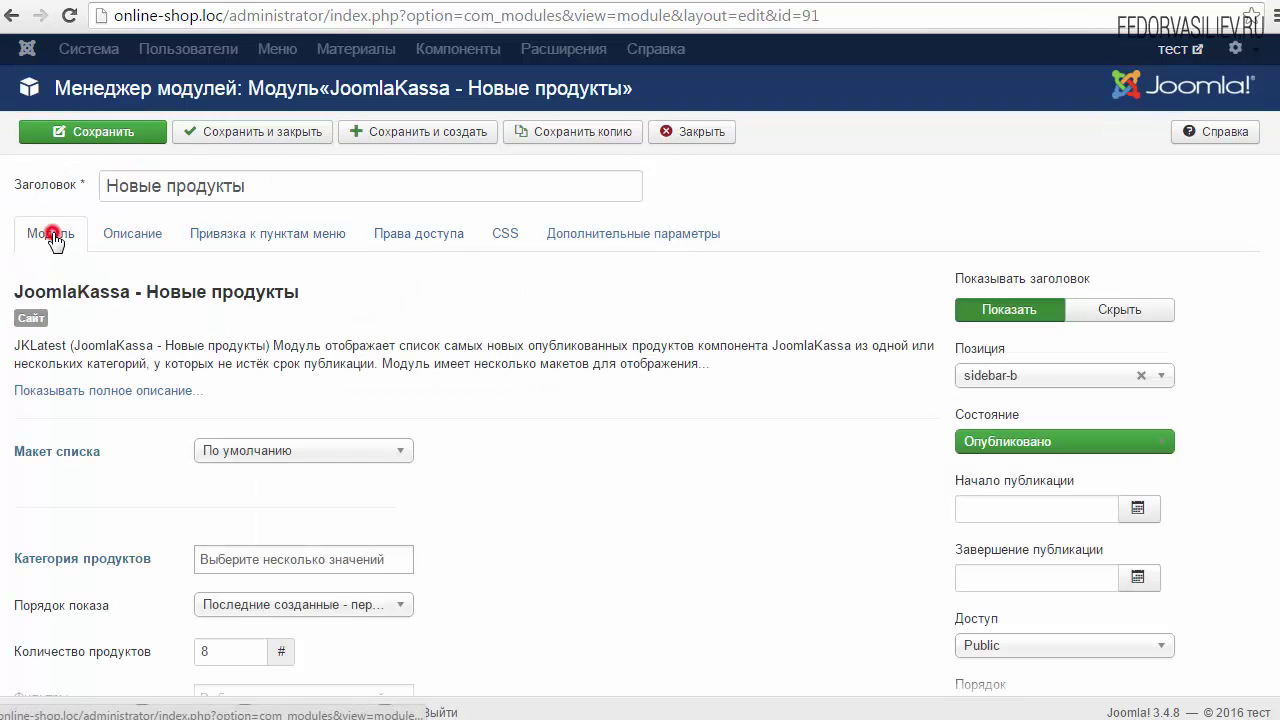
{"action": "scroll", "coordinate": [1265, 619], "scroll_direction": "down", "scroll_amount": 10}
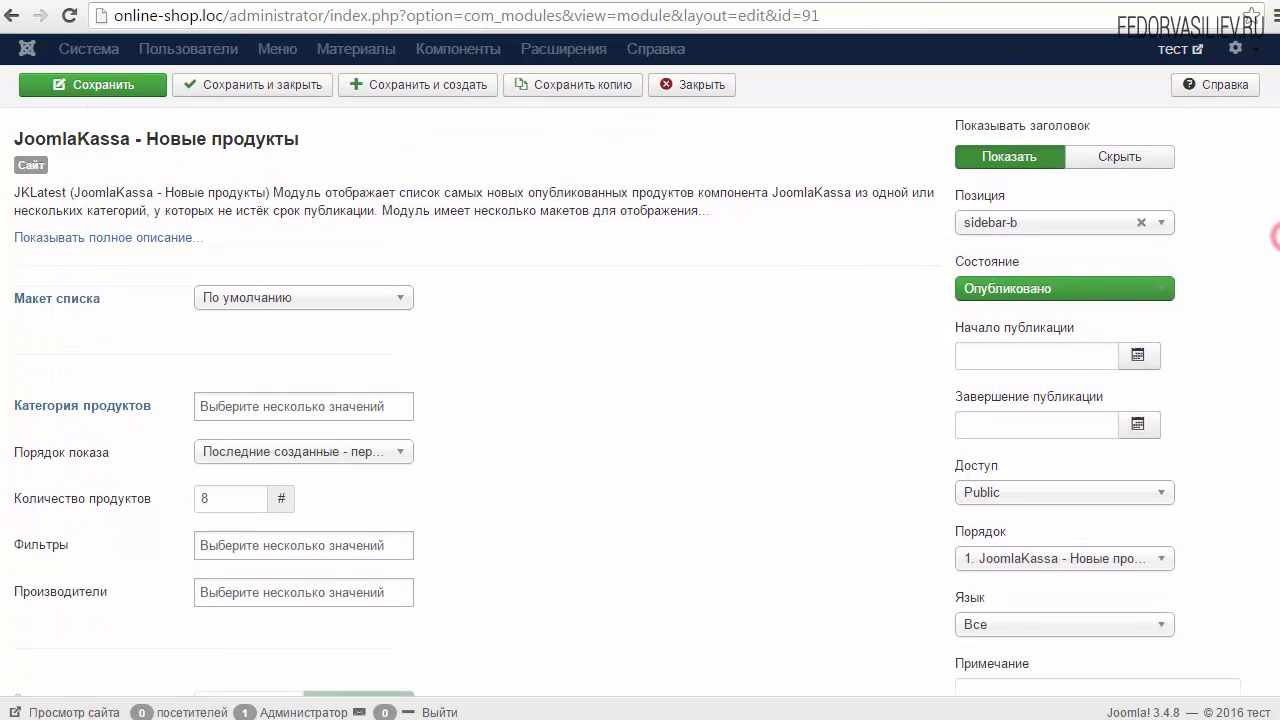
{"action": "scroll", "coordinate": [1270, 360], "scroll_direction": "up", "scroll_amount": 10}
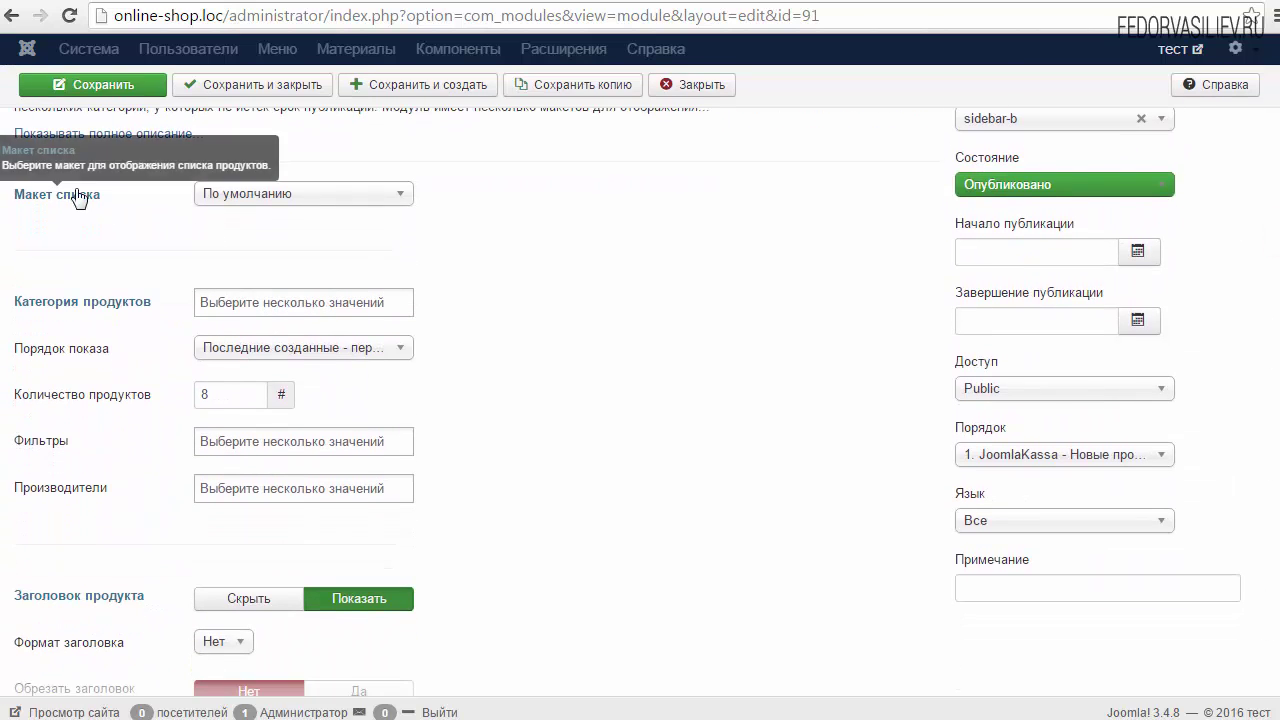
{"action": "left_click", "coordinate": [247, 194]}
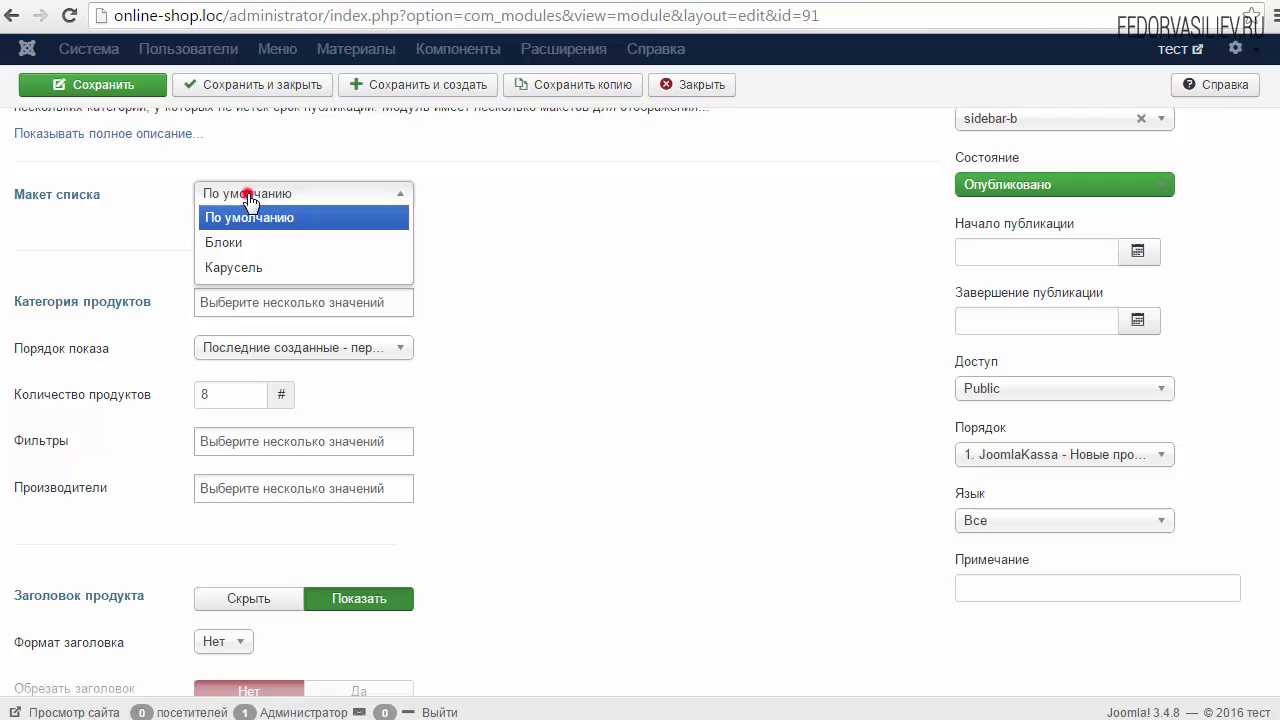
{"action": "left_click", "coordinate": [231, 247]}
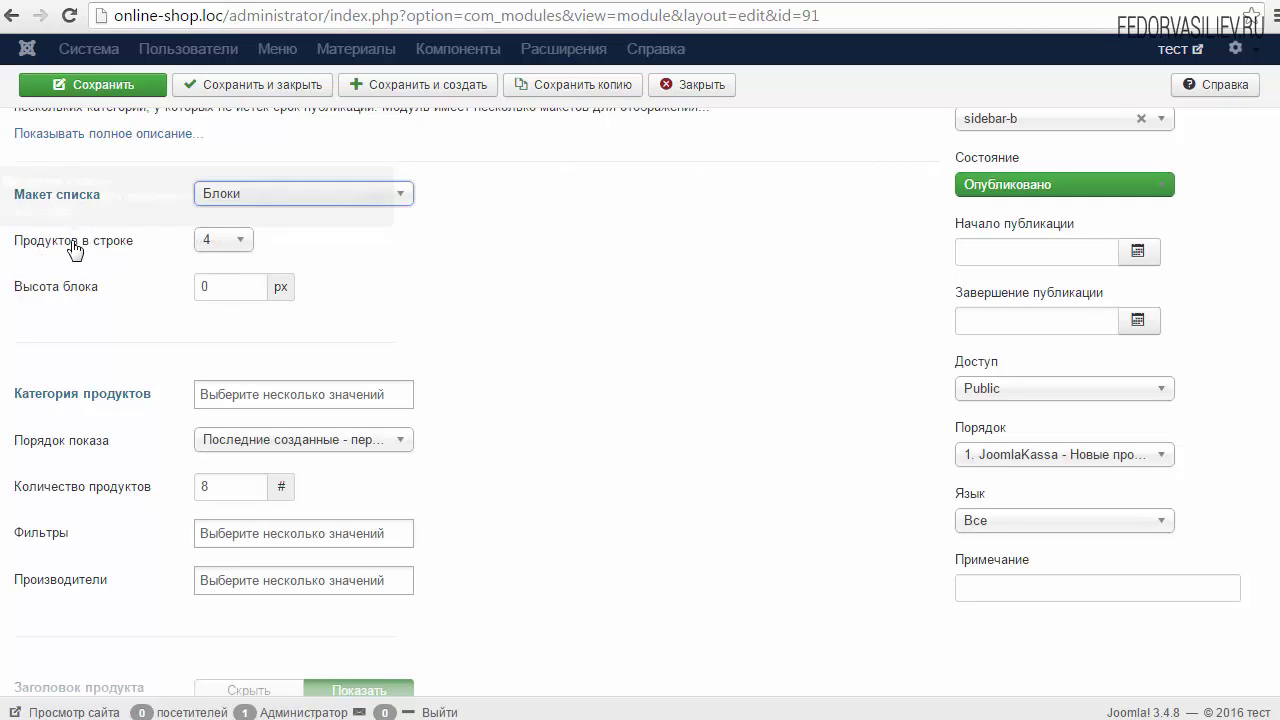
{"action": "left_click", "coordinate": [240, 243]}
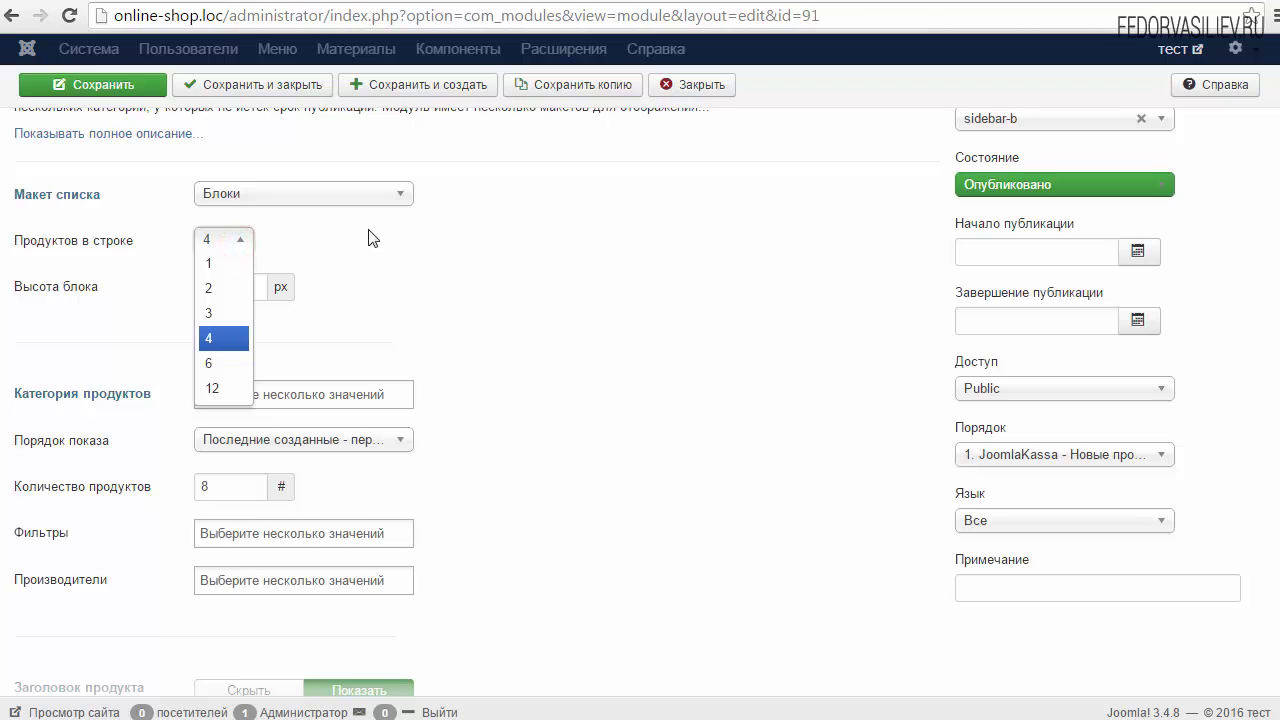
{"action": "left_click", "coordinate": [214, 264]}
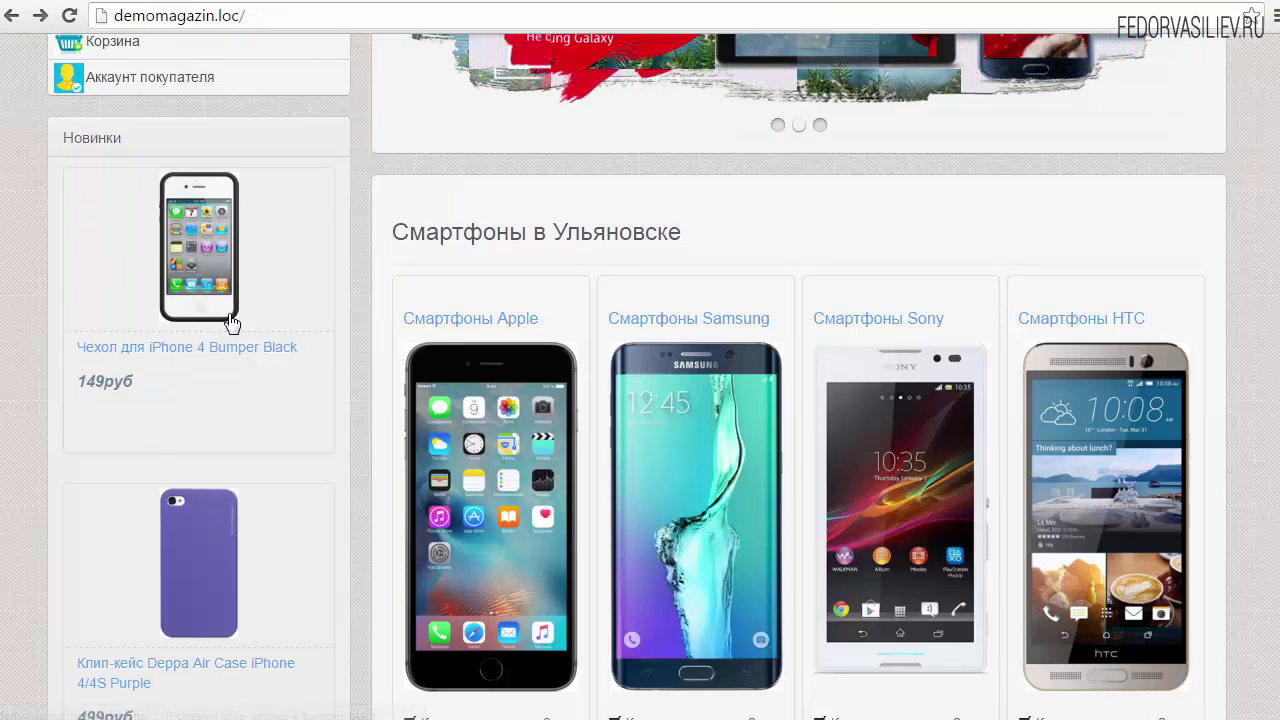
- Set the module's product block height to 280 px, using the demo shop's Новинки sidebar block as reference
{"action": "scroll", "coordinate": [1000, 370], "scroll_direction": "down", "scroll_amount": 5}
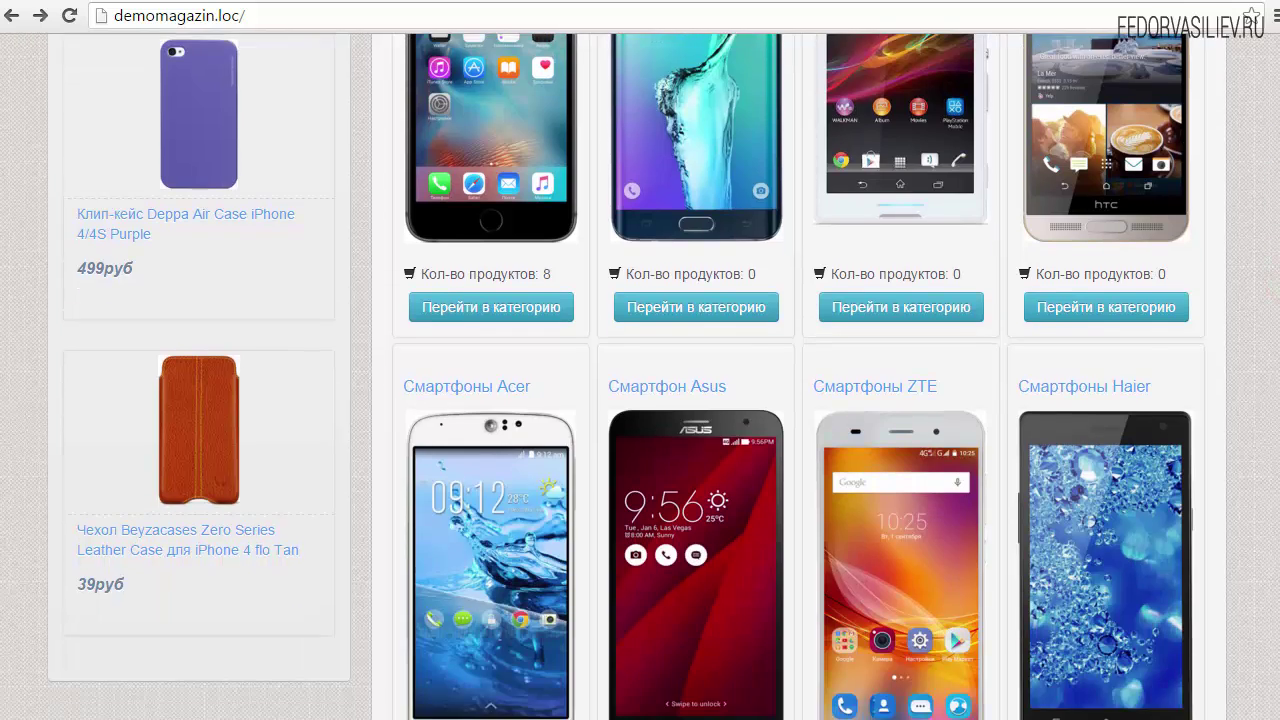
{"action": "scroll", "coordinate": [720, 338], "scroll_direction": "up", "scroll_amount": 4}
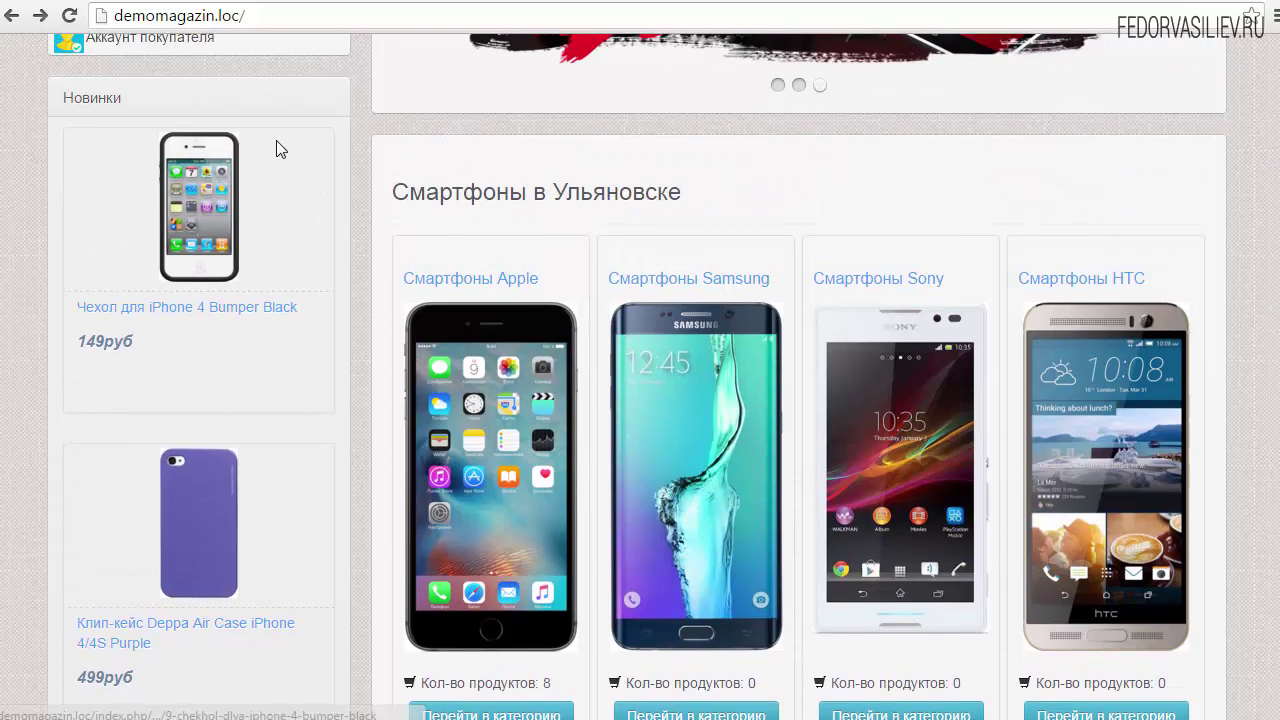
{"action": "scroll", "coordinate": [1278, 230], "scroll_direction": "up", "scroll_amount": 3}
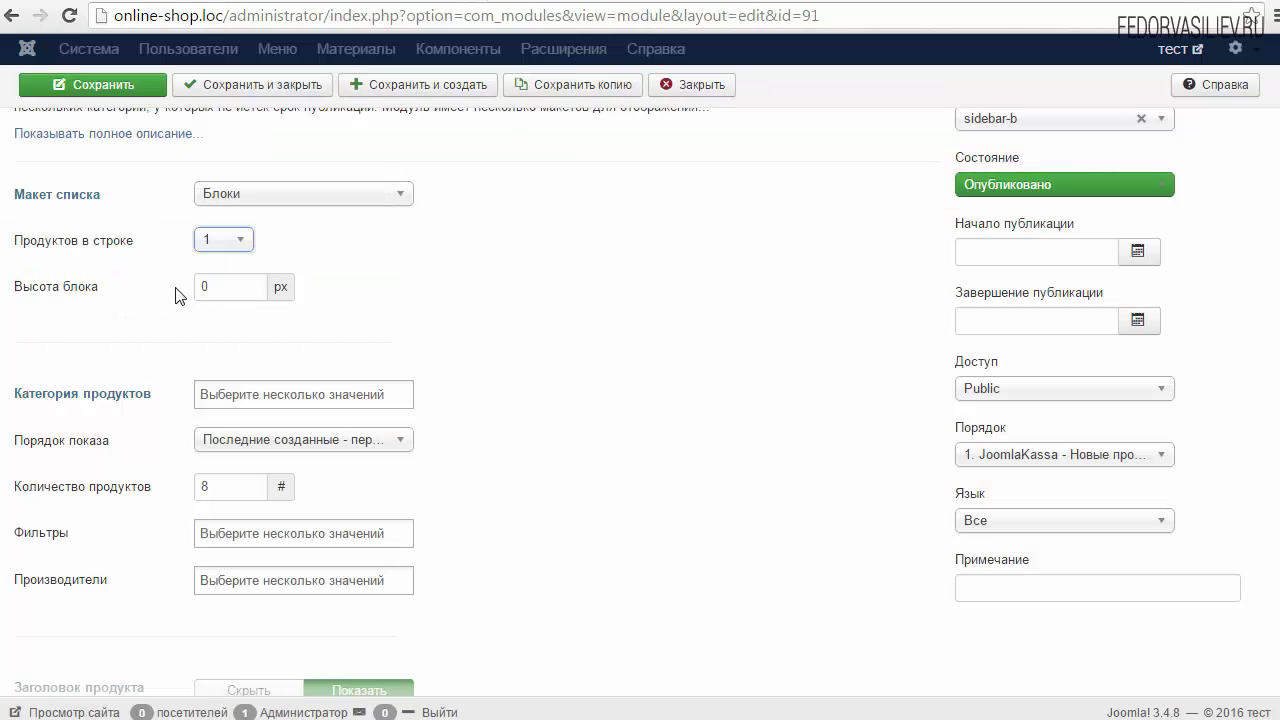
{"action": "double_click", "coordinate": [205, 287]}
{"action": "right_click", "coordinate": [212, 290]}
{"action": "left_click", "coordinate": [254, 352]}
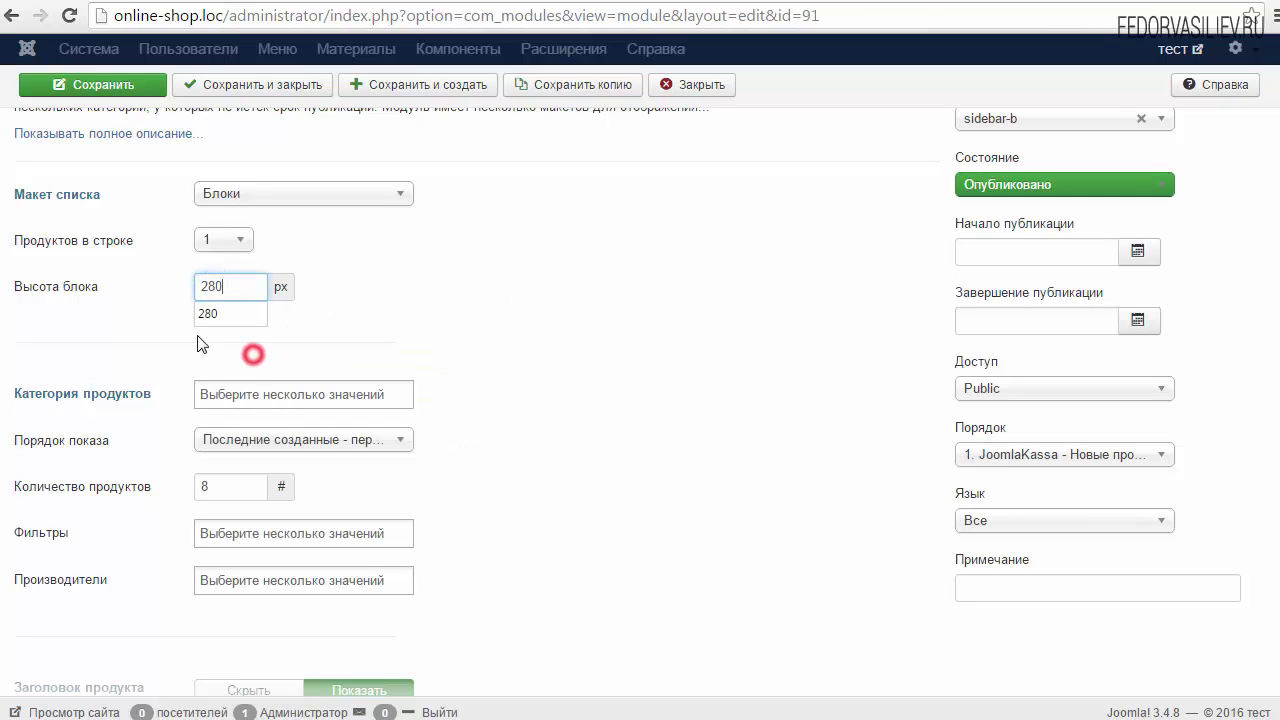
{"action": "left_click", "coordinate": [434, 317]}
{"action": "left_click_drag", "start_coordinate": [217, 288], "coordinate": [371, 287]}
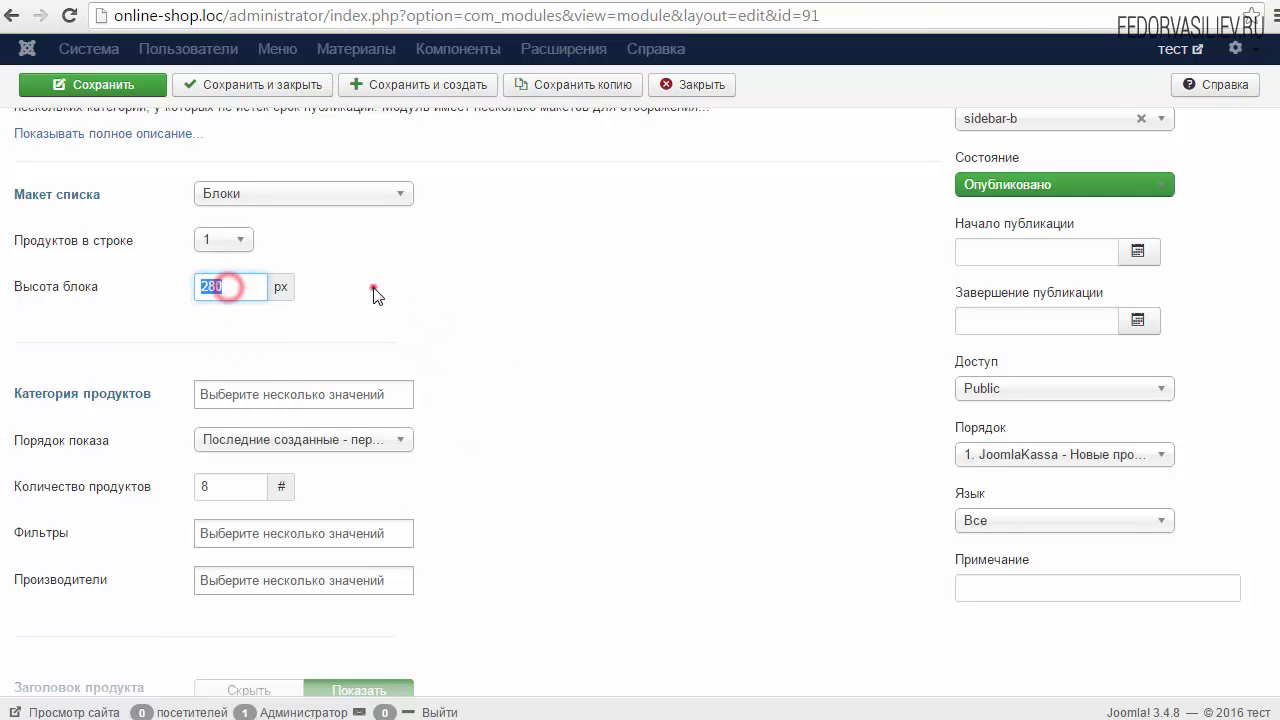
{"action": "mouse_move", "coordinate": [72, 292]}
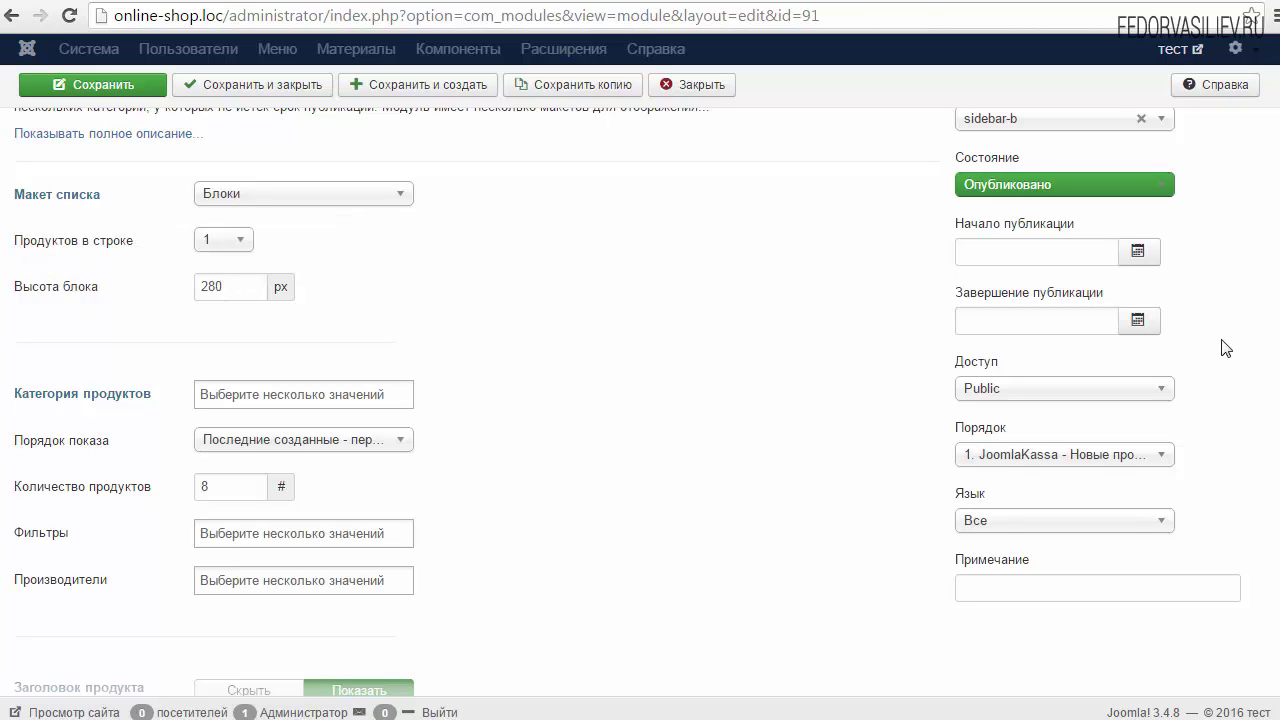
- Add Чехлы для Apple and Внешние аккумуляторы to the module's product category selection
{"action": "scroll", "coordinate": [344, 339], "scroll_direction": "down", "scroll_amount": 3}
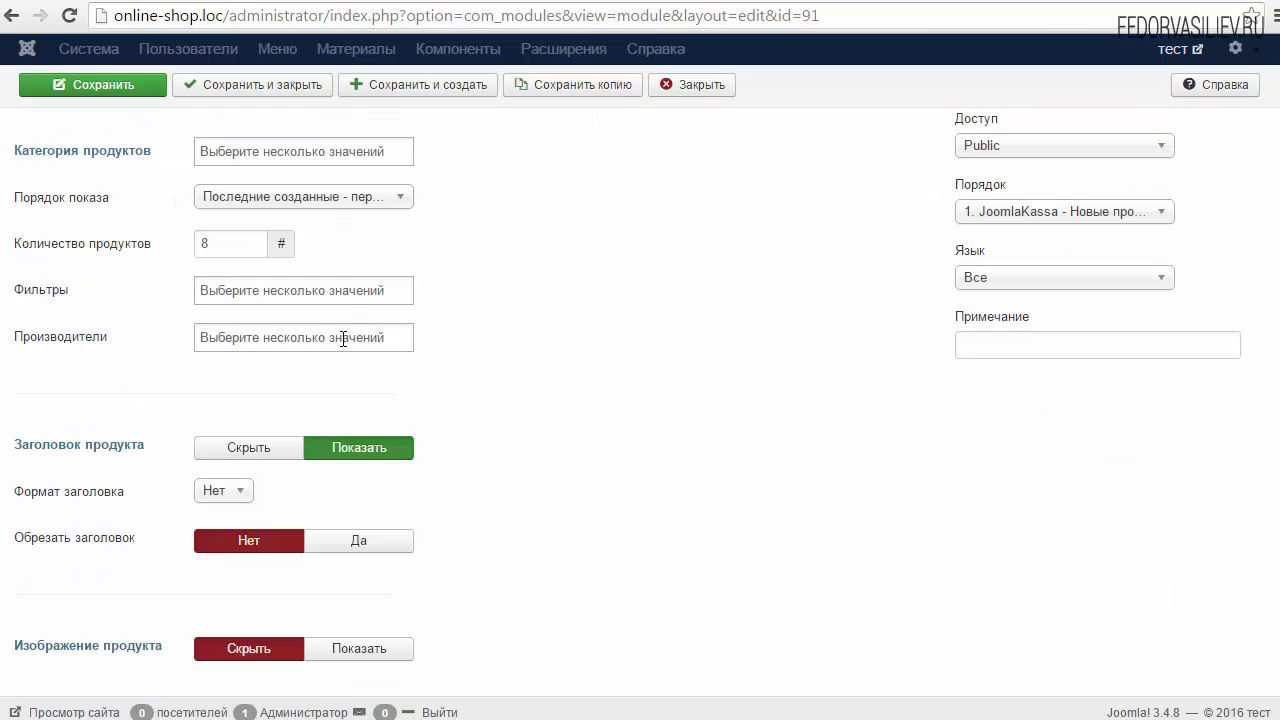
{"action": "left_click", "coordinate": [352, 158]}
{"action": "mouse_move", "coordinate": [146, 162]}
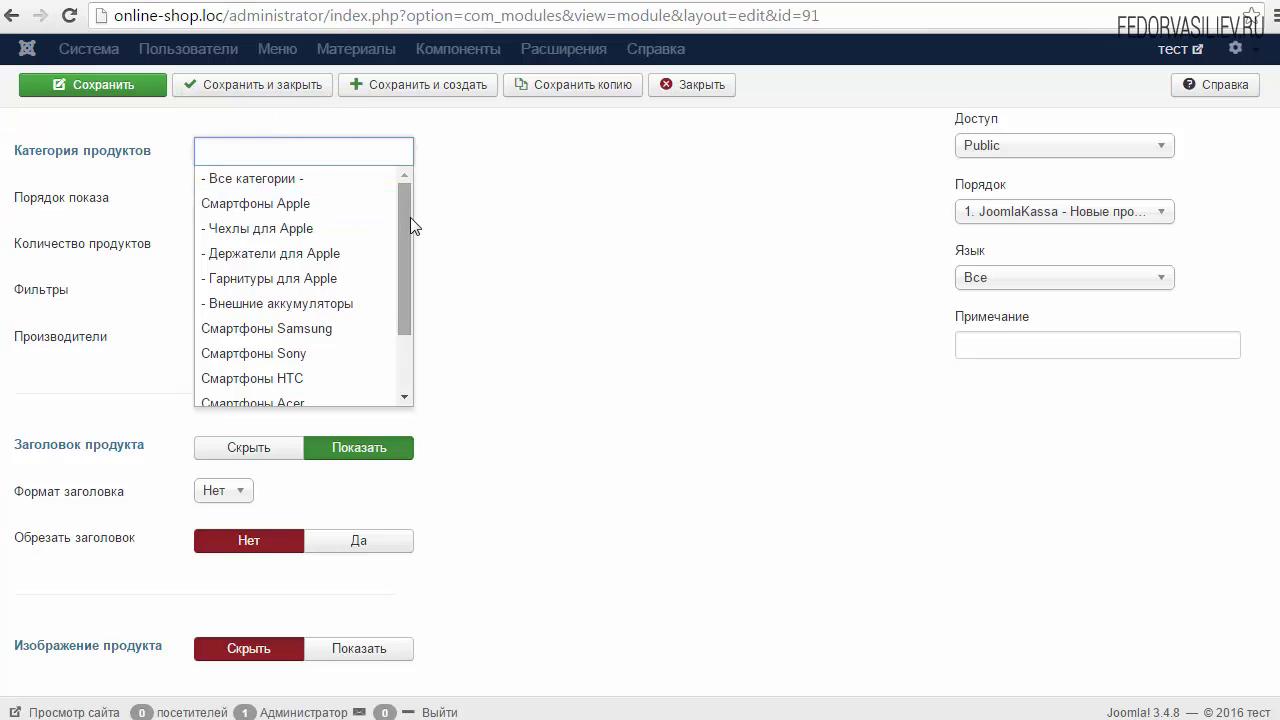
{"action": "mouse_move", "coordinate": [408, 217]}
{"action": "left_mouse_down"}
{"action": "mouse_move", "coordinate": [410, 272]}
{"action": "mouse_move", "coordinate": [404, 206]}
{"action": "left_mouse_up"}
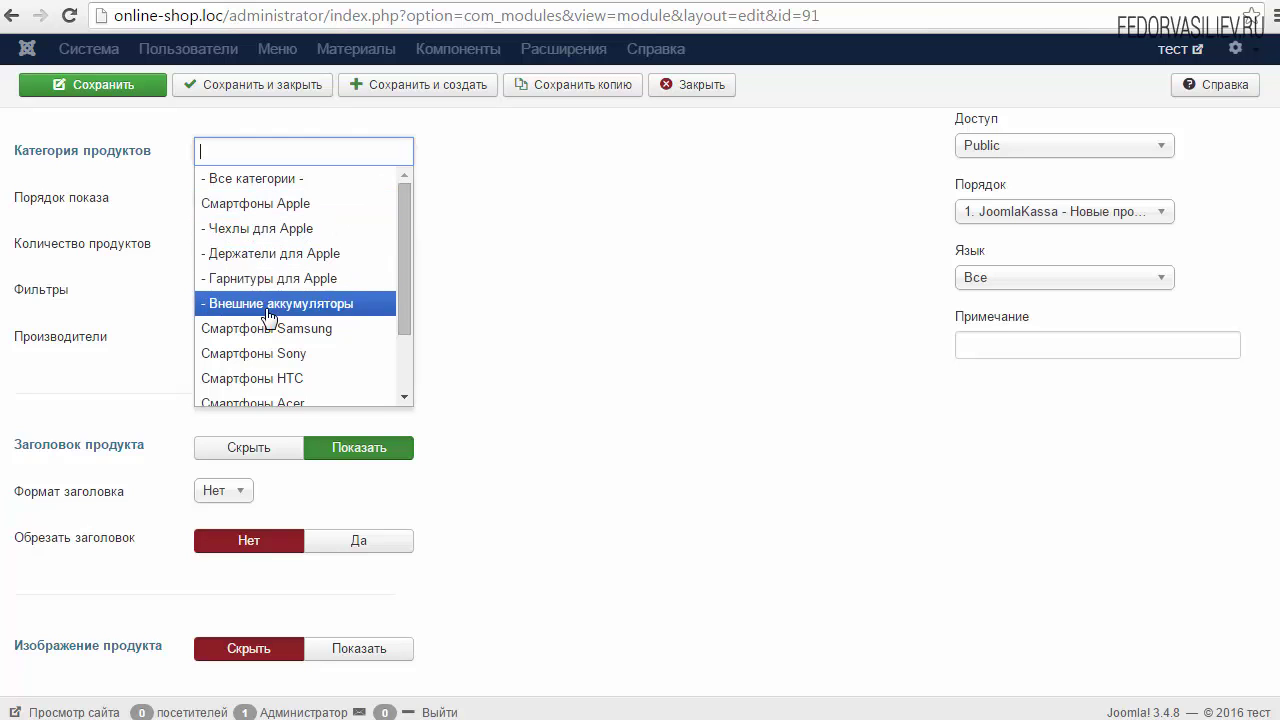
{"action": "left_click", "coordinate": [266, 230]}
{"action": "left_click", "coordinate": [363, 150]}
{"action": "left_click", "coordinate": [292, 296]}
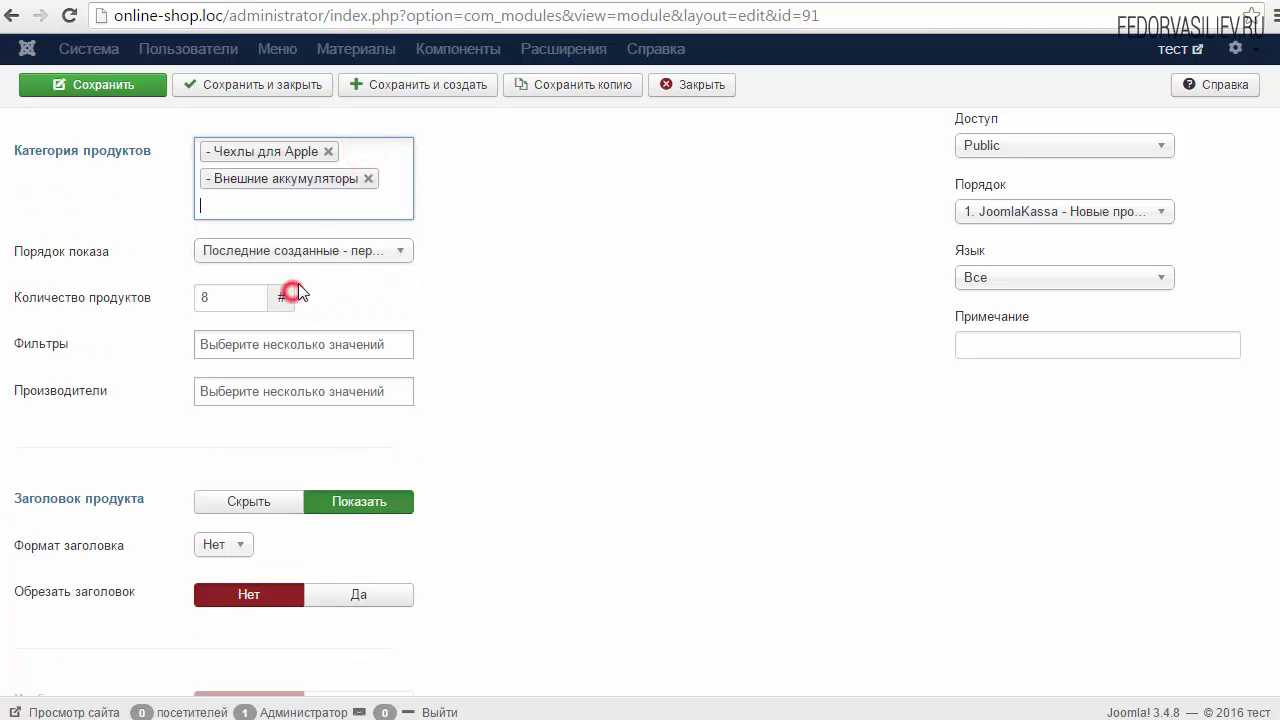
- Remove both selected categories so the module's product category selection is empty
{"action": "left_click", "coordinate": [233, 205]}
{"action": "left_click", "coordinate": [368, 178]}
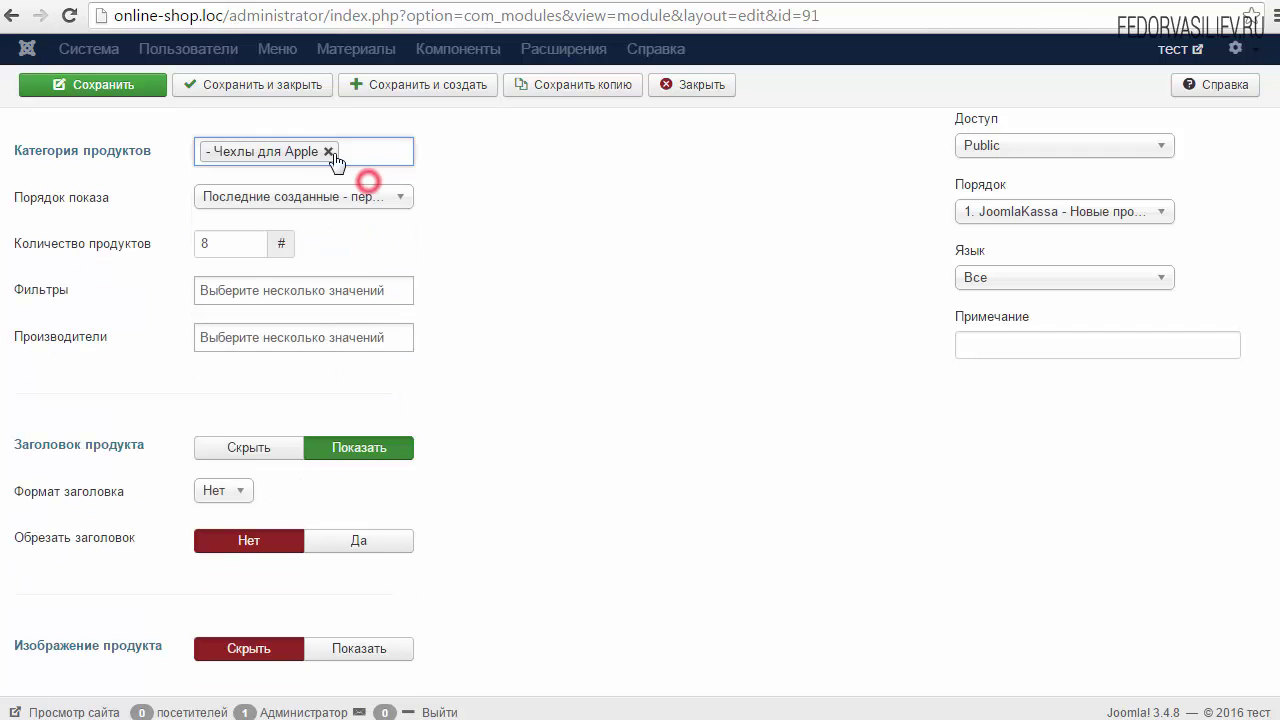
{"action": "left_click", "coordinate": [329, 152]}
- Set the number of products displayed by the module to 3
{"action": "mouse_move", "coordinate": [80, 210]}
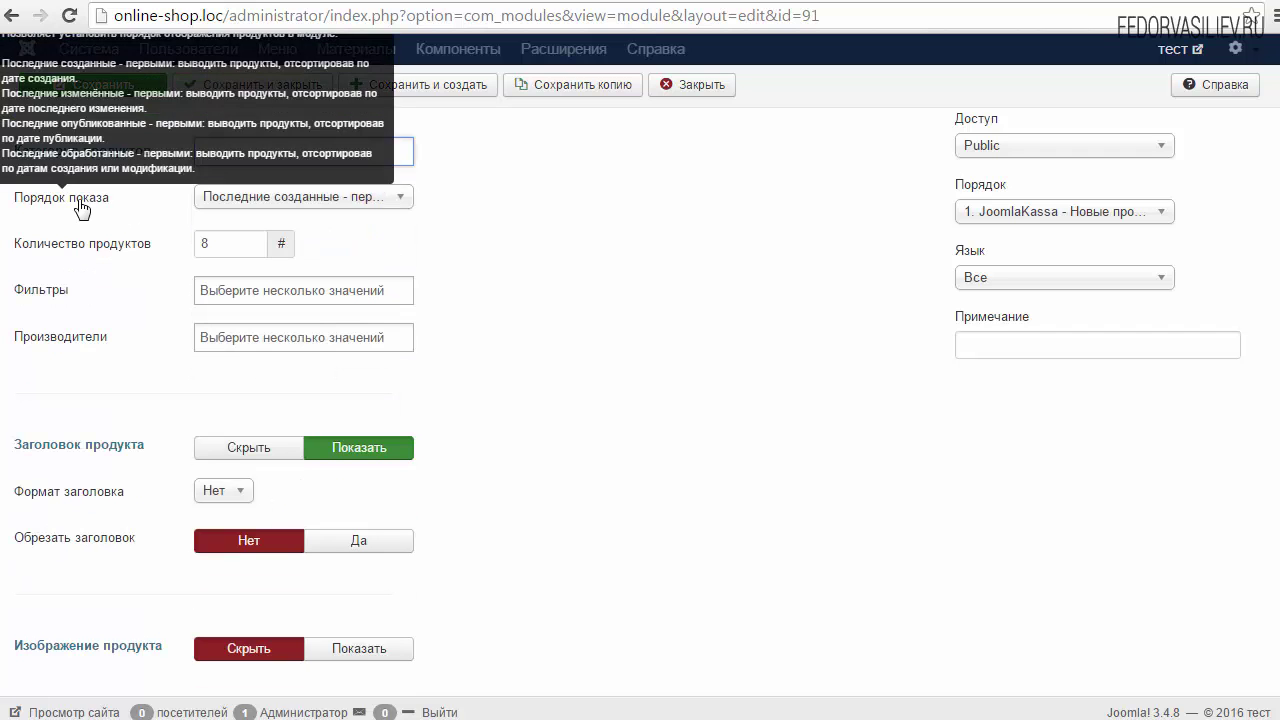
{"action": "left_click", "coordinate": [250, 196]}
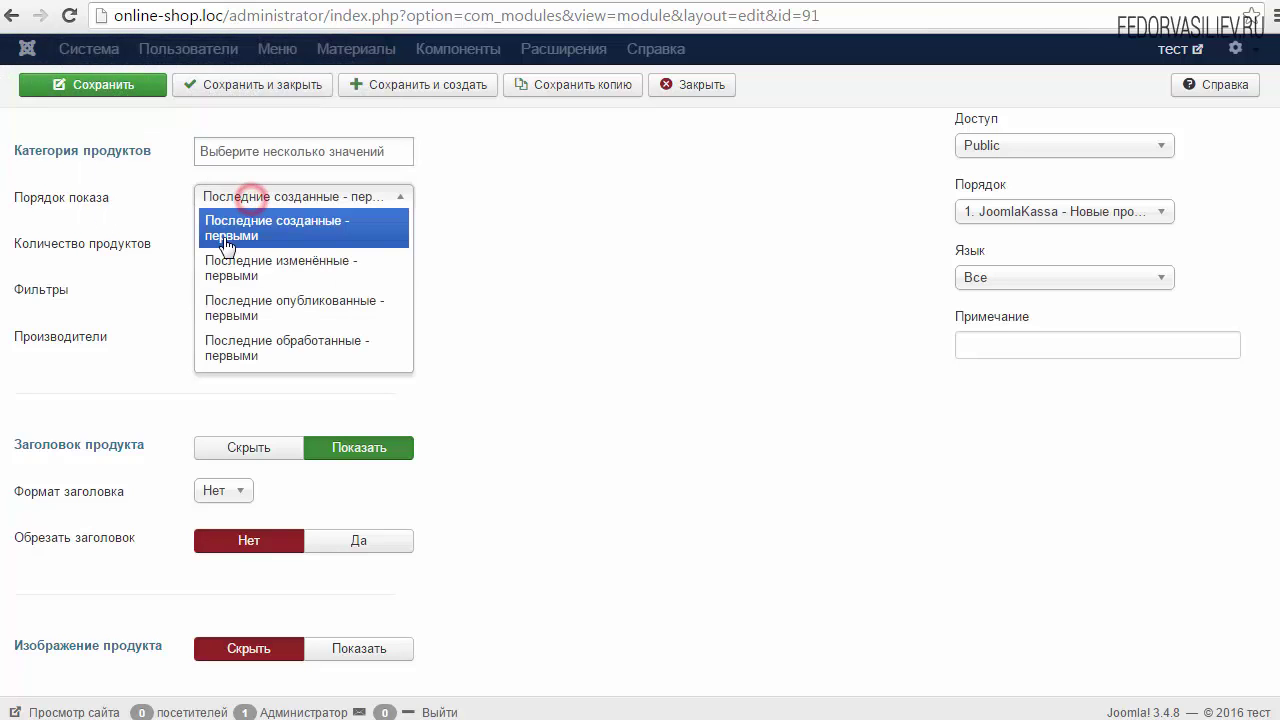
{"action": "left_click", "coordinate": [170, 230]}
{"action": "mouse_move", "coordinate": [96, 202]}
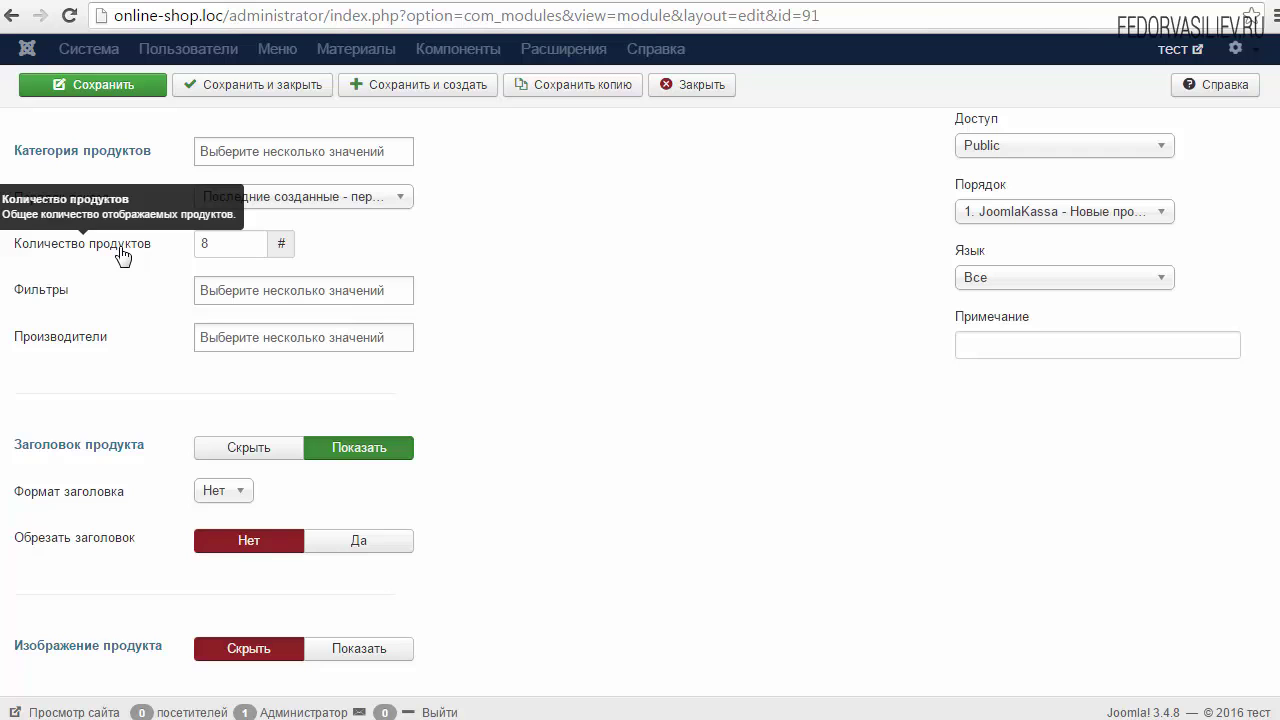
{"action": "left_click", "coordinate": [205, 247]}
{"action": "key", "text": "BackSpace"}
{"action": "type", "text": "3"}
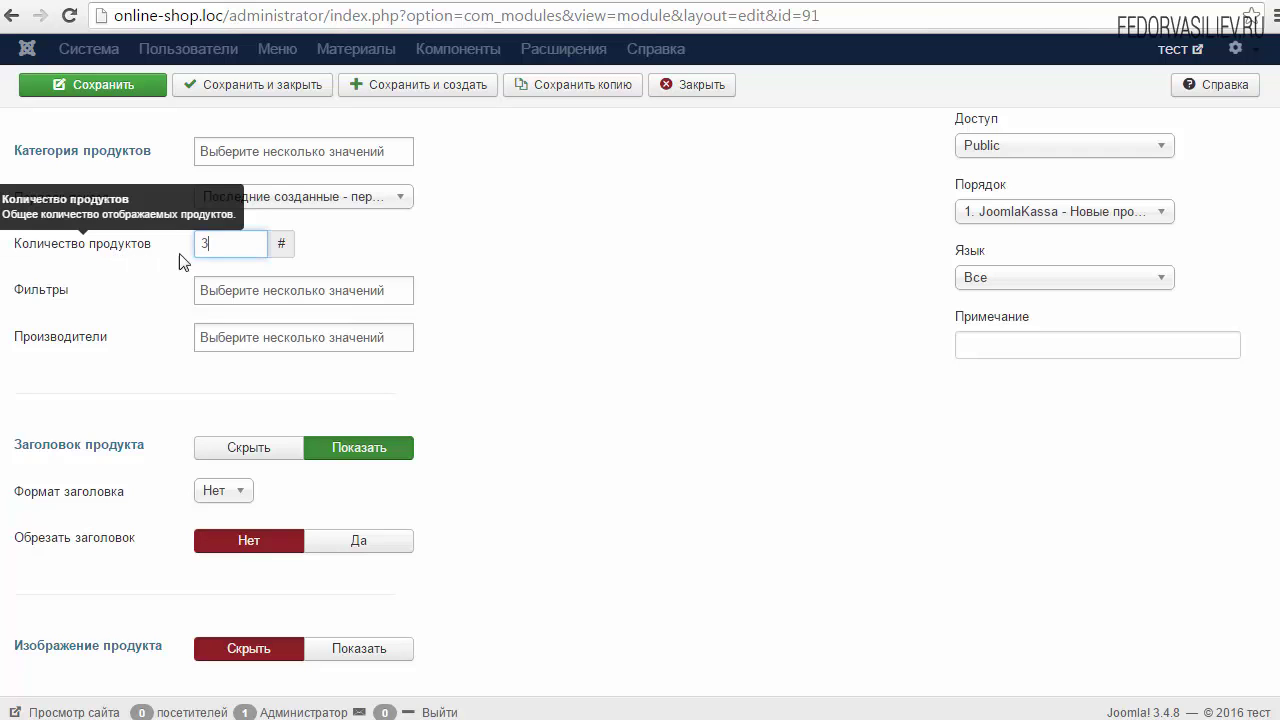
{"action": "left_click", "coordinate": [458, 253]}
- Examine the options offered by the module's Фильтры and Производители settings
{"action": "mouse_move", "coordinate": [37, 296]}
{"action": "left_click", "coordinate": [280, 289]}
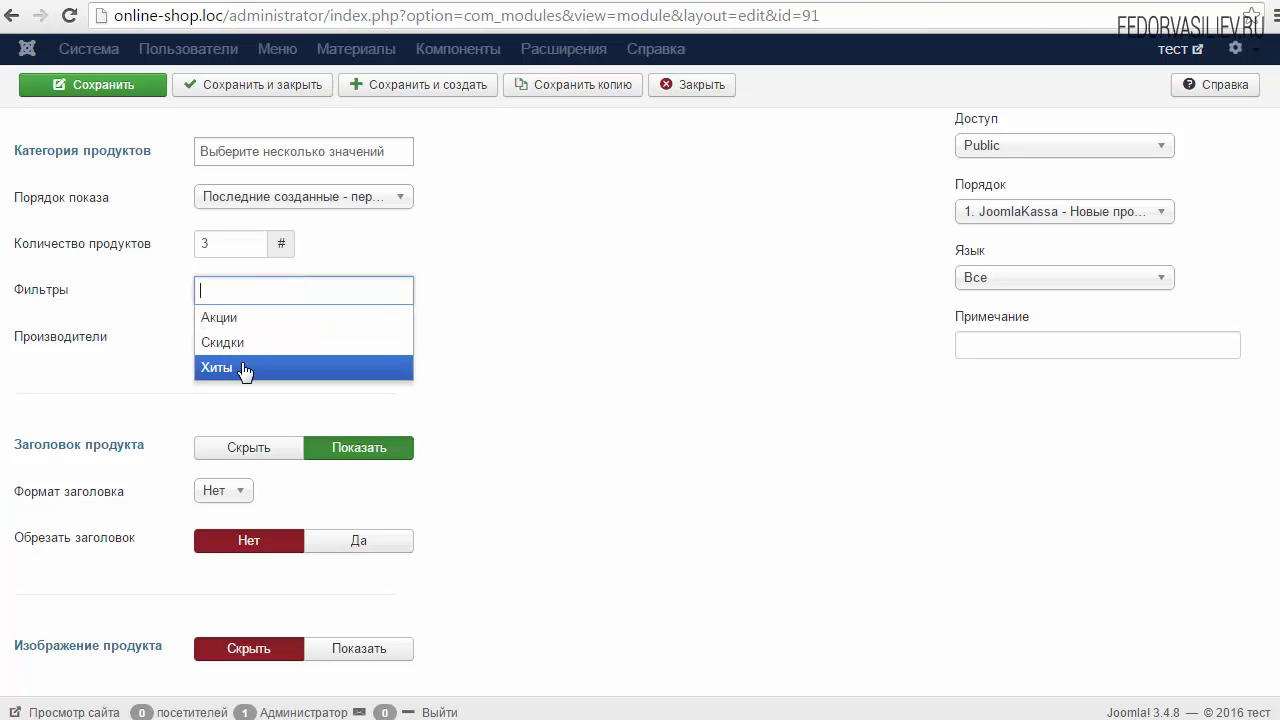
{"action": "left_click", "coordinate": [127, 289]}
{"action": "left_click", "coordinate": [295, 335]}
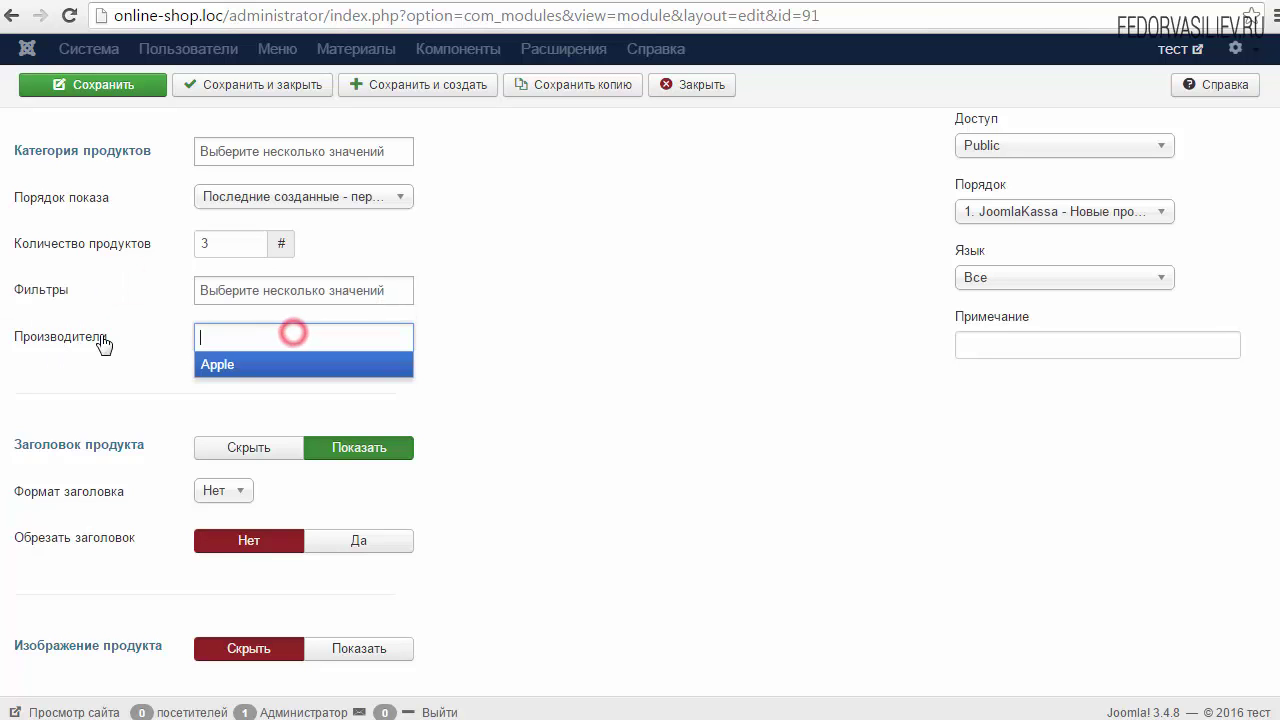
{"action": "left_click", "coordinate": [140, 340]}
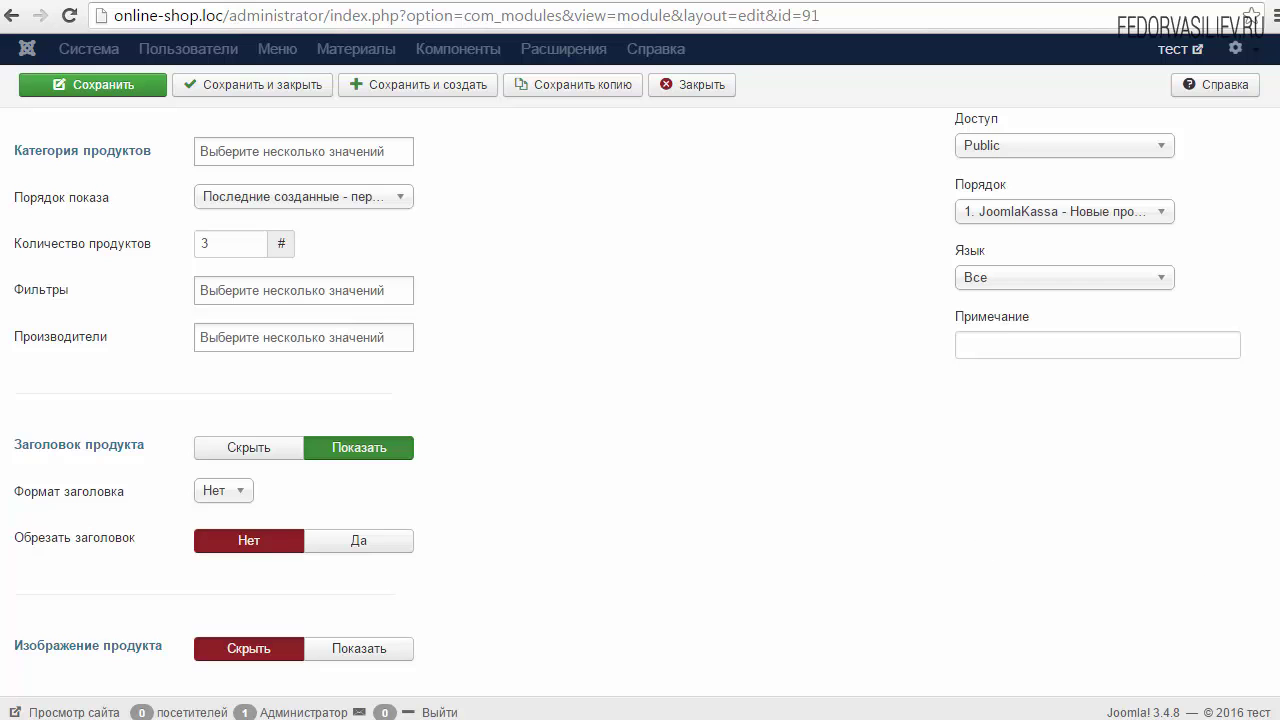
- Set Обрезать заголовок to Да for the product titles in the module
{"action": "scroll", "coordinate": [1276, 598], "scroll_direction": "down", "scroll_amount": 3}
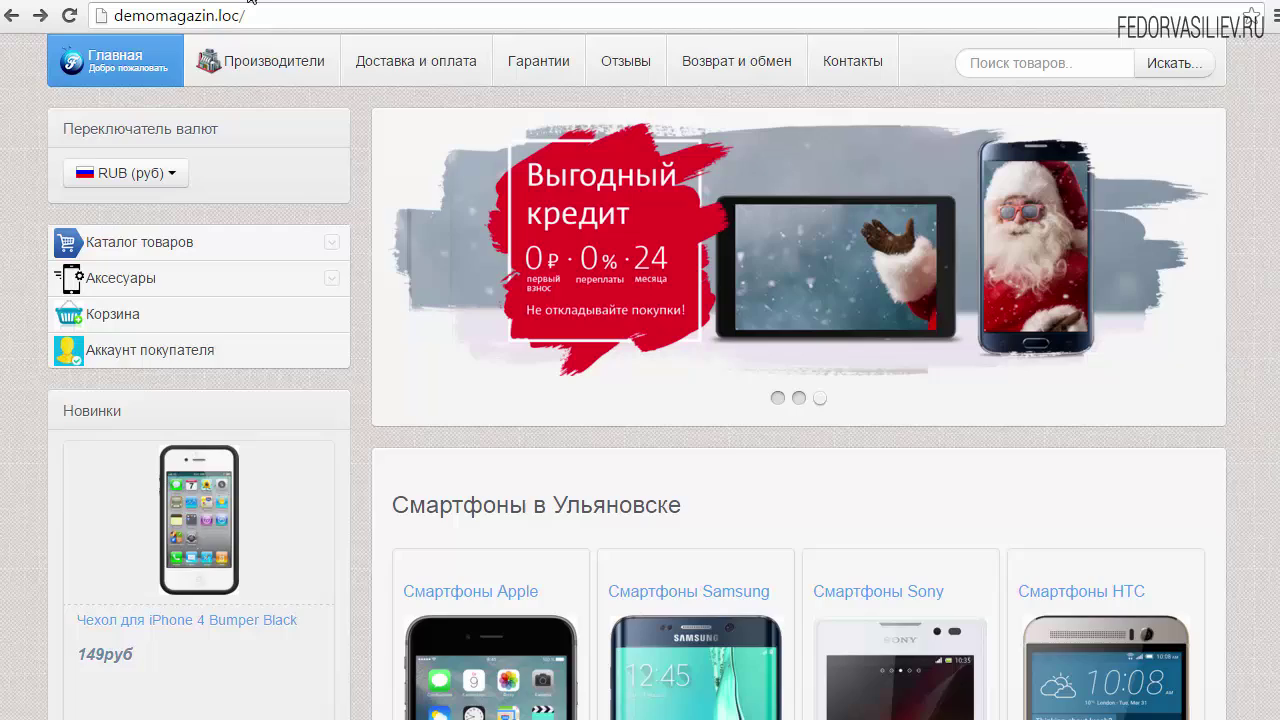
{"action": "scroll", "coordinate": [300, 180], "scroll_direction": "down", "scroll_amount": 2}
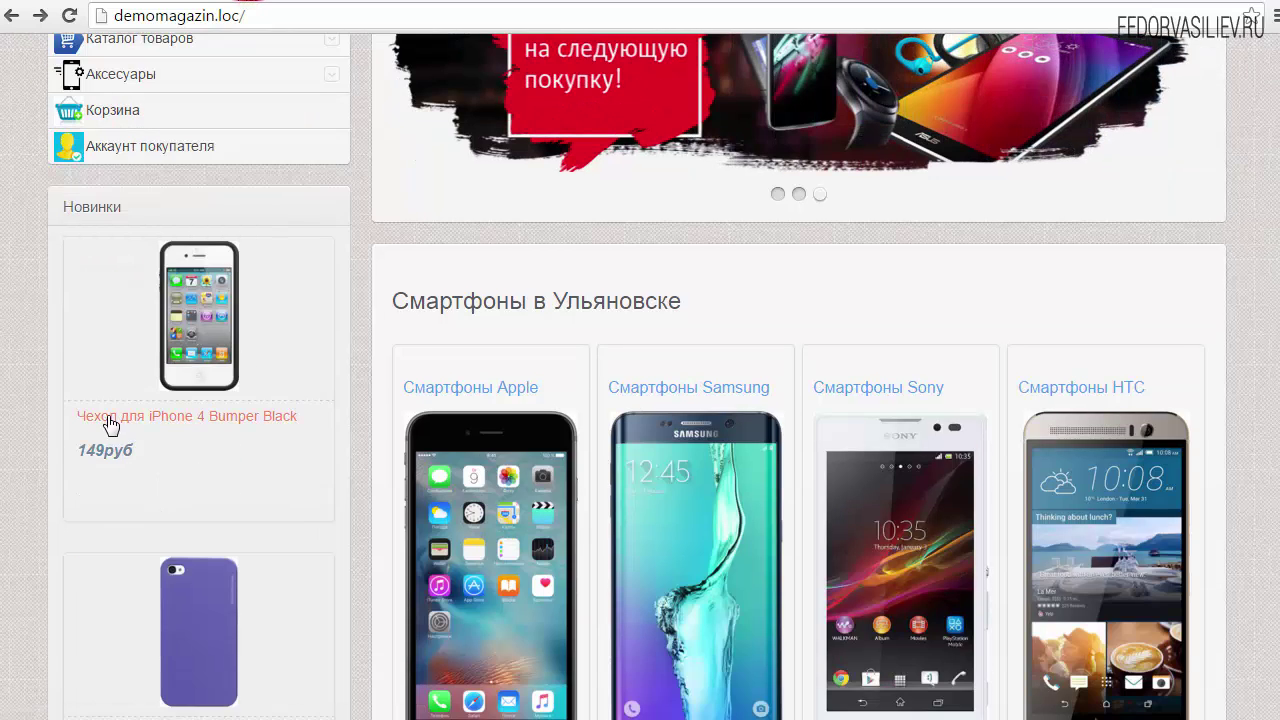
{"action": "scroll", "coordinate": [200, 420], "scroll_direction": "down", "scroll_amount": 4}
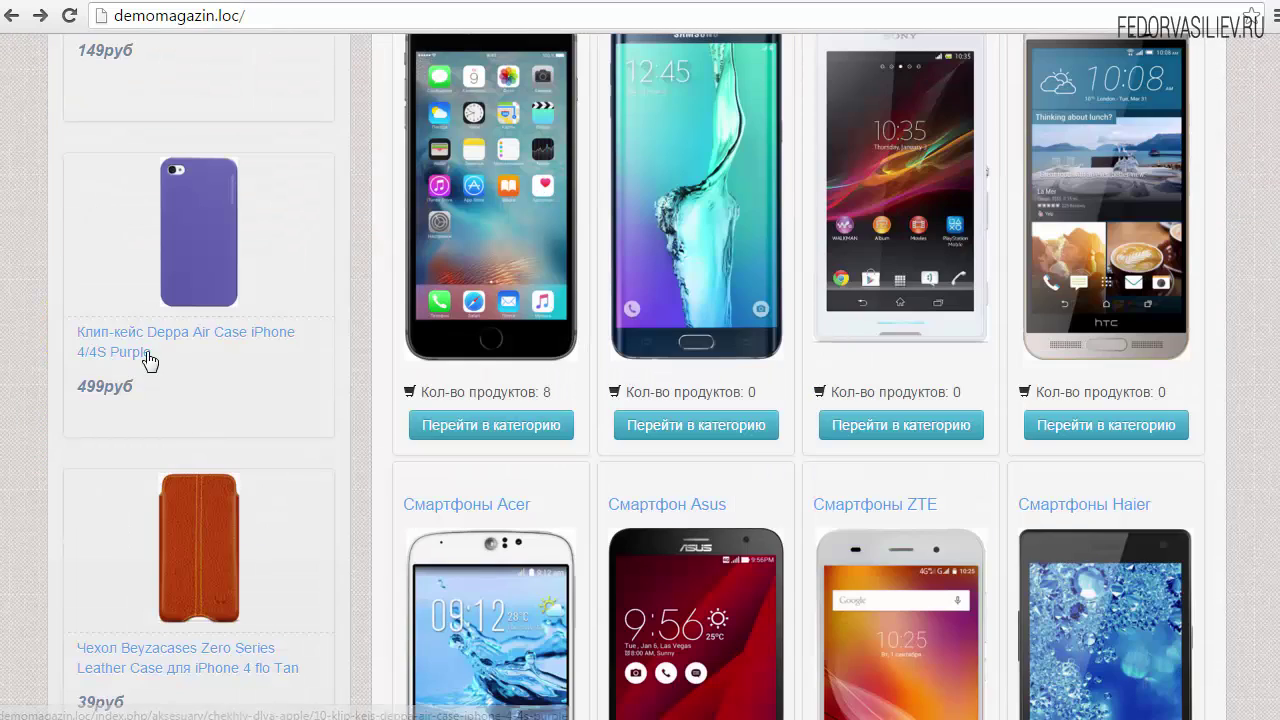
{"action": "left_click", "coordinate": [483, 3]}
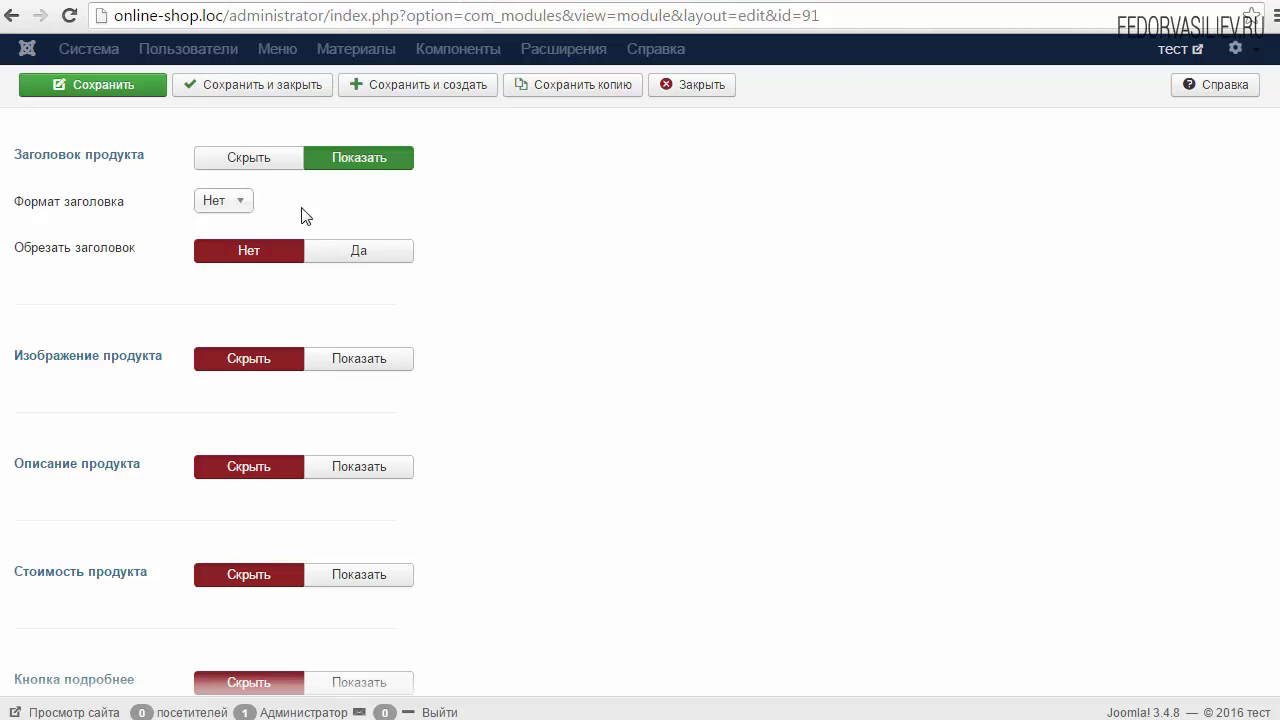
{"action": "left_click", "coordinate": [243, 203]}
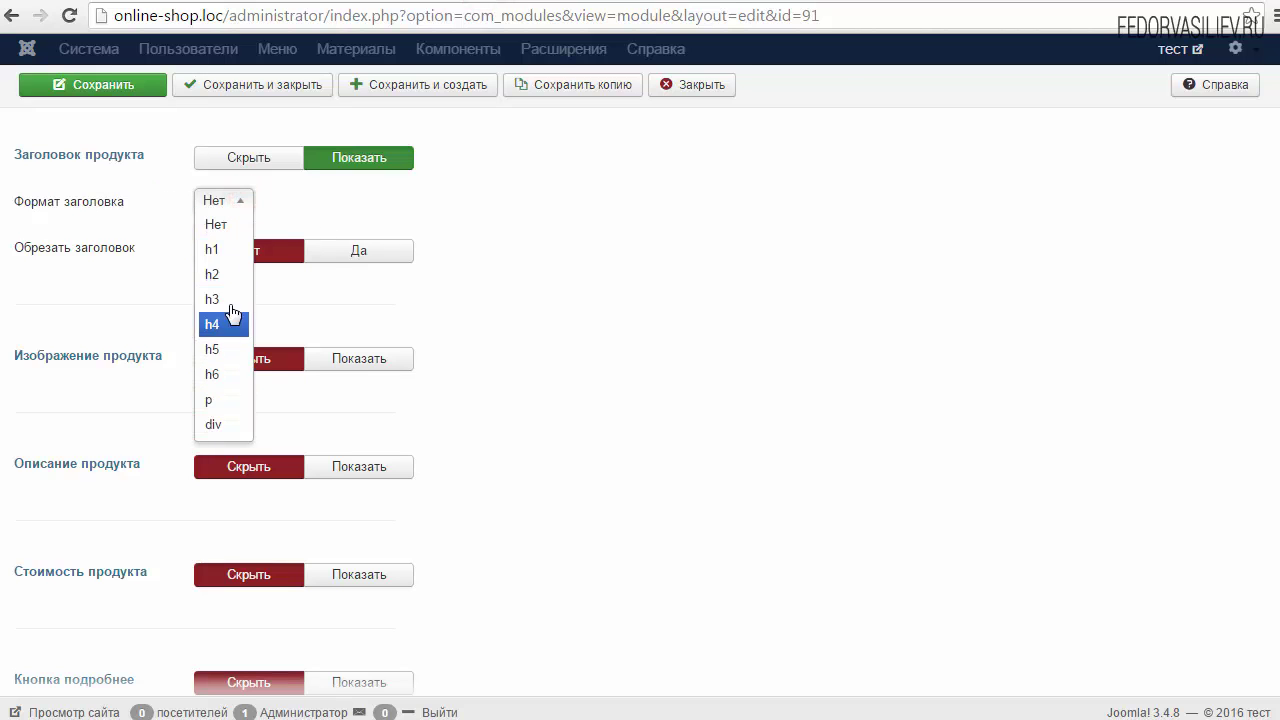
{"action": "left_click", "coordinate": [290, 217]}
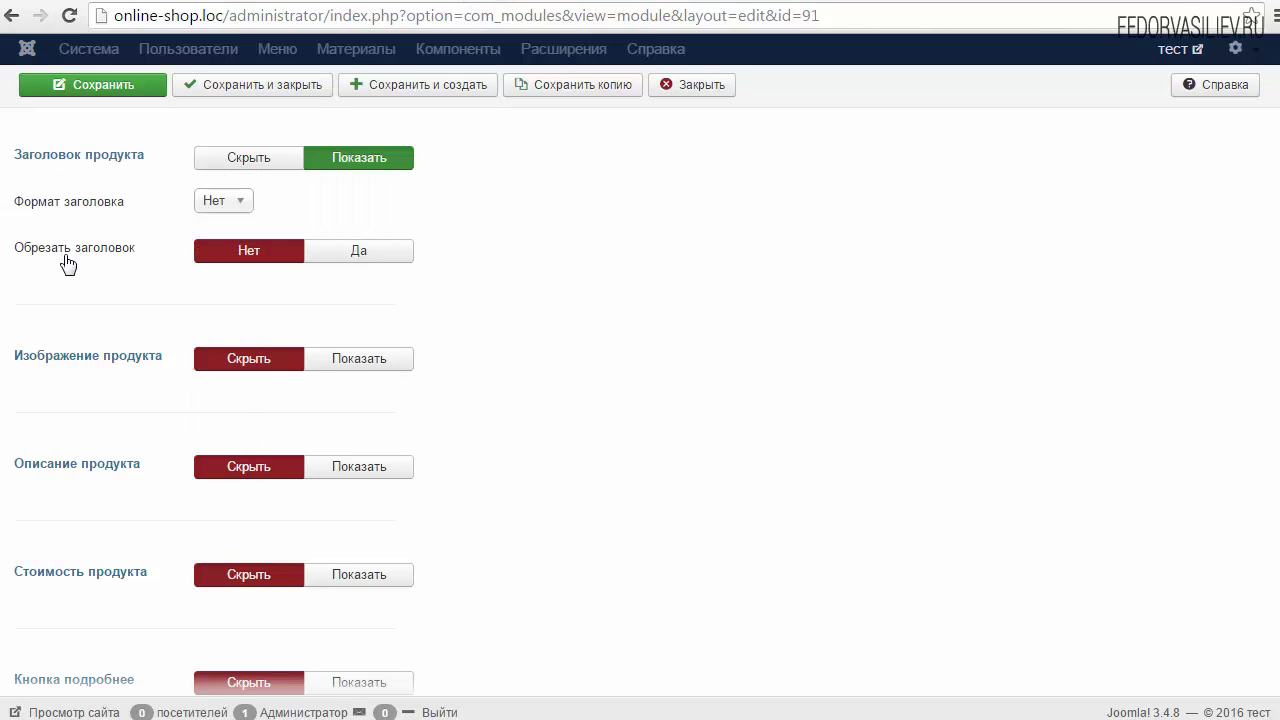
{"action": "left_click", "coordinate": [357, 251]}
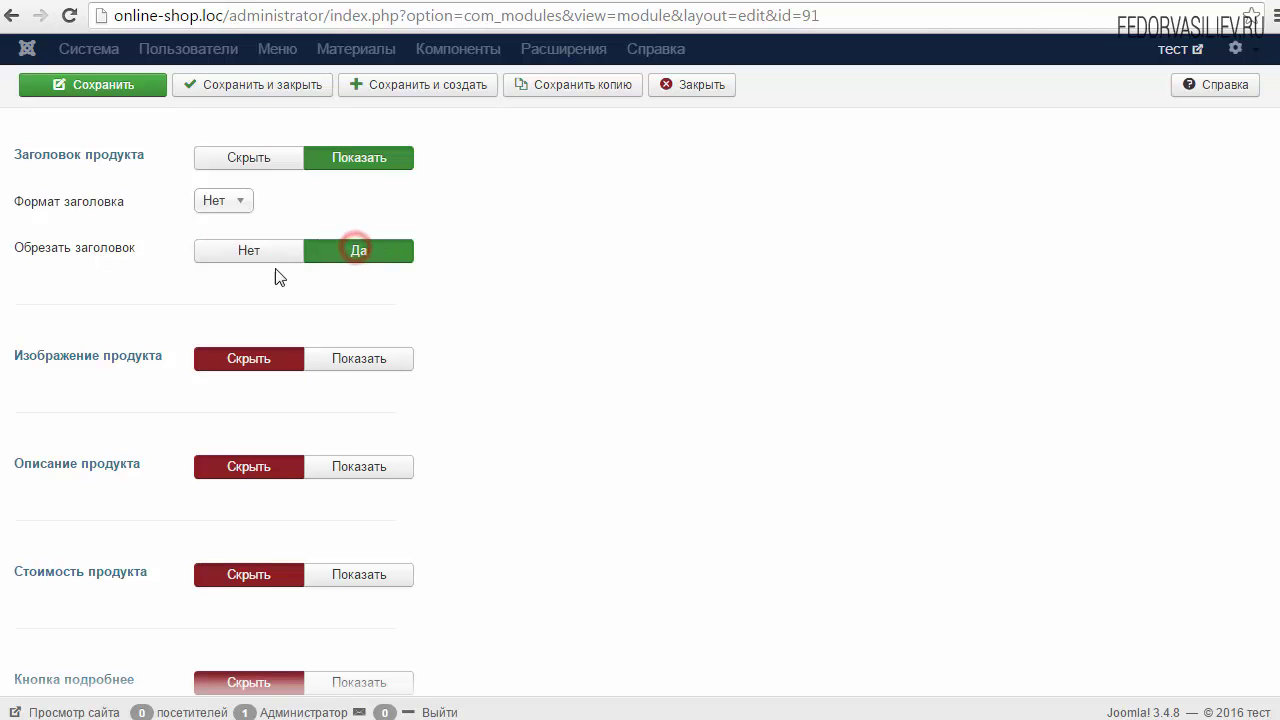
- Set Изображение продукта to Показать so the module displays product images
{"action": "scroll", "coordinate": [451, 289], "scroll_direction": "down", "scroll_amount": 2}
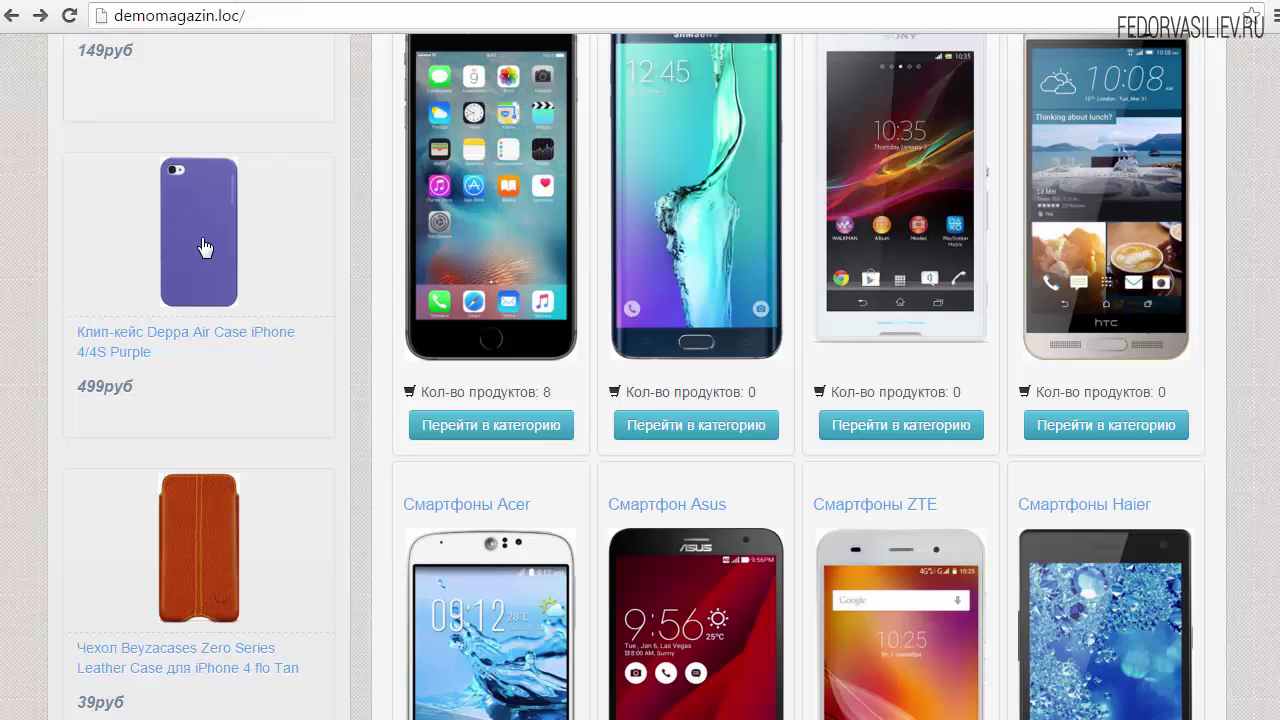
{"action": "scroll", "coordinate": [203, 247], "scroll_direction": "down", "scroll_amount": 2}
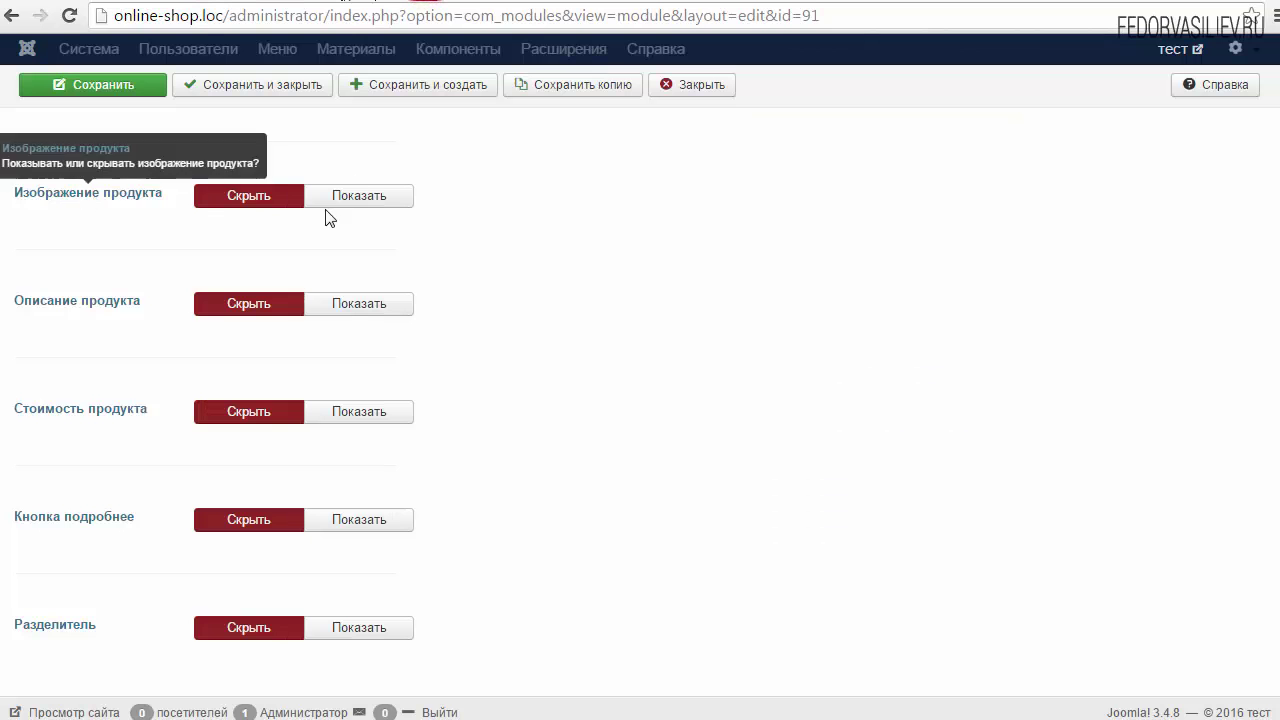
{"action": "left_click", "coordinate": [362, 199]}
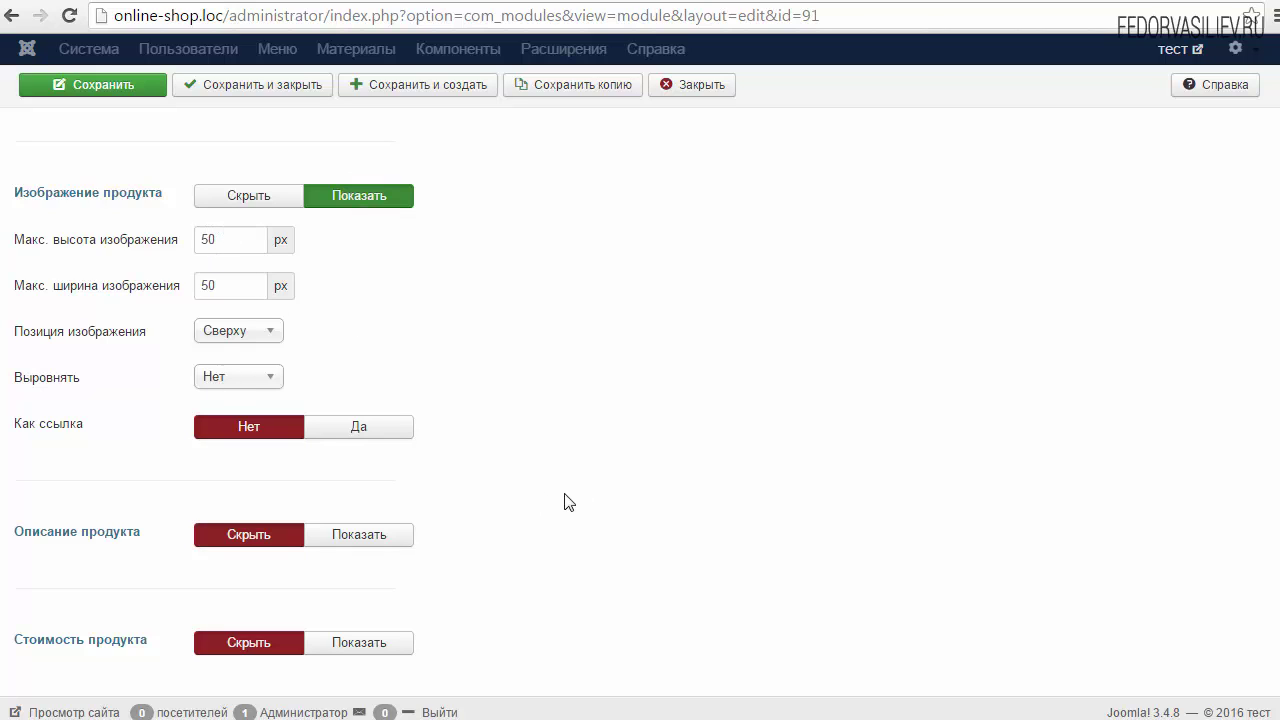
- Set both the maximum height and the maximum width of the product images to 150 px
{"action": "left_click", "coordinate": [196, 236]}
{"action": "type", "text": "1"}
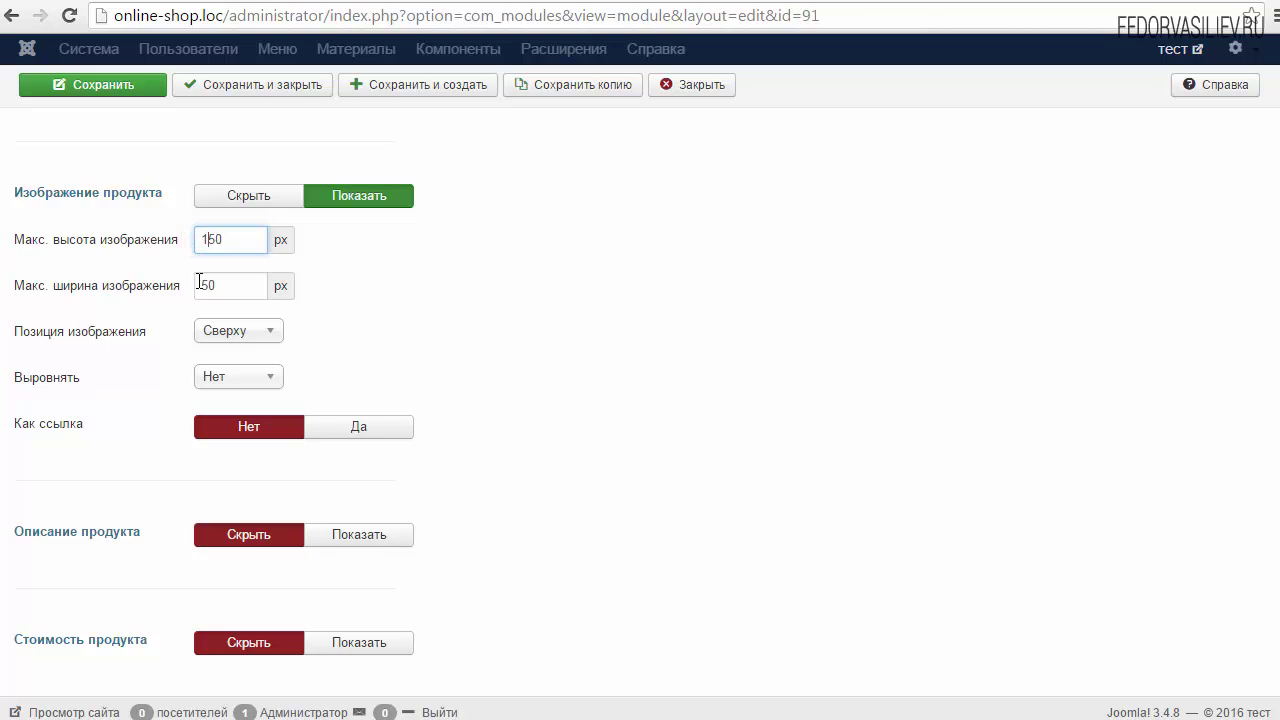
{"action": "left_click", "coordinate": [204, 286]}
{"action": "type", "text": "1"}
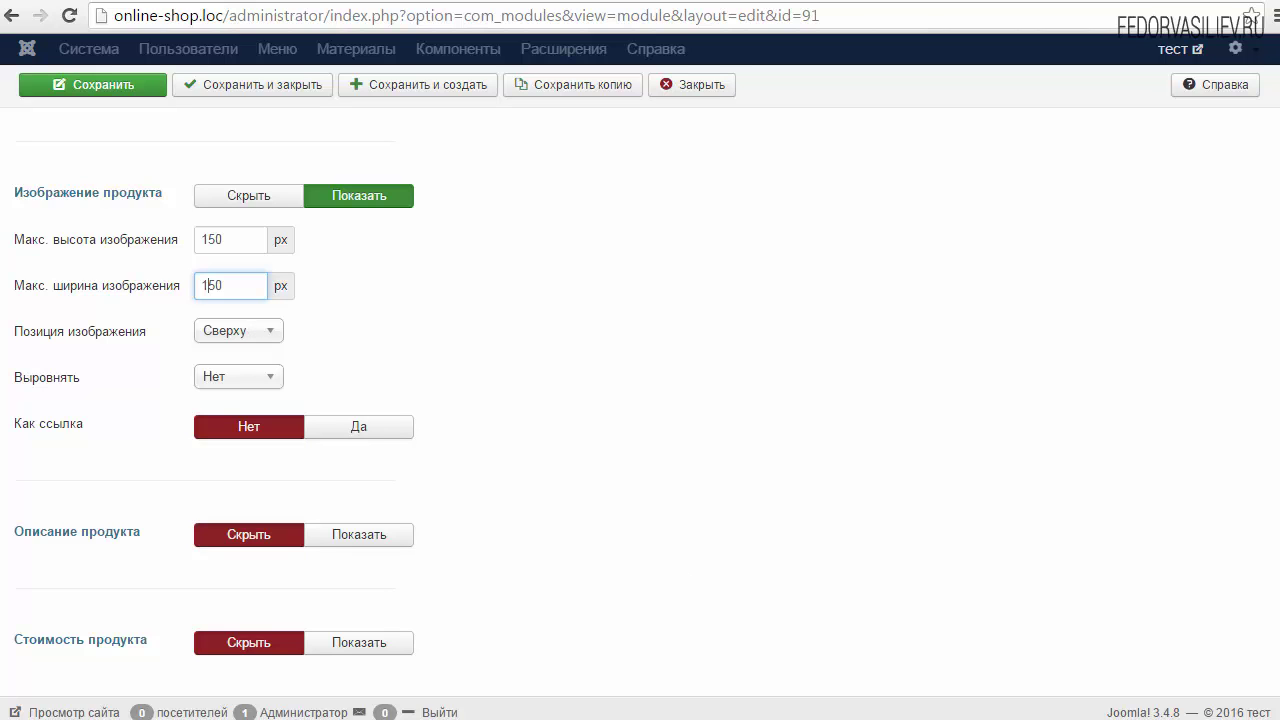
- Align the product images to Центр and set Как ссылка to Да so they link to the product pages
{"action": "left_click", "coordinate": [222, 384]}
{"action": "left_click", "coordinate": [224, 428]}
{"action": "mouse_move", "coordinate": [50, 437]}
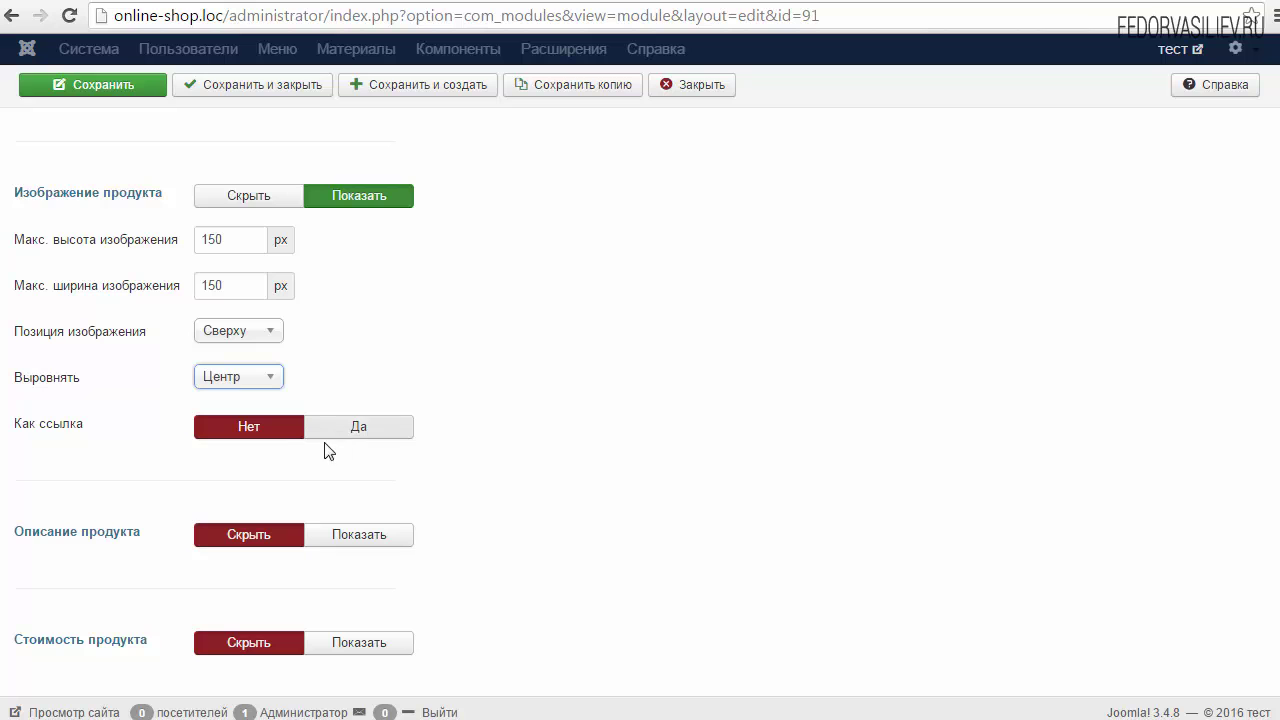
{"action": "left_click", "coordinate": [398, 428]}
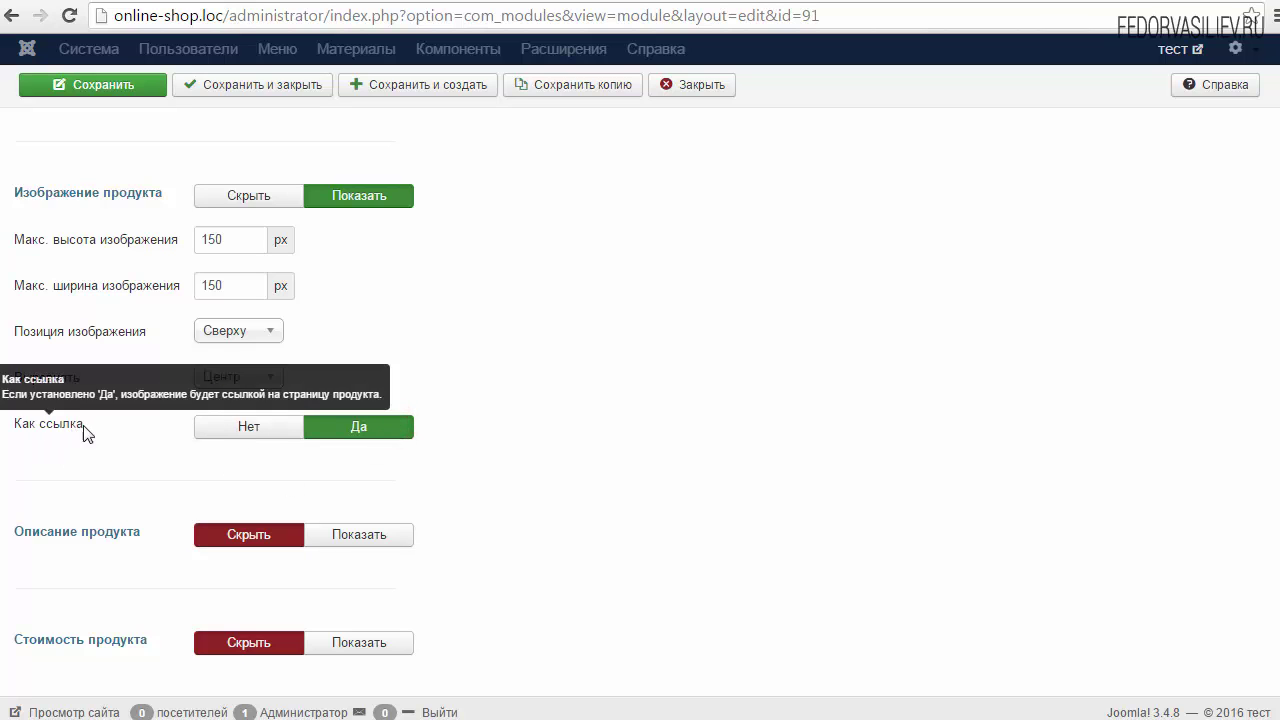
{"action": "left_click", "coordinate": [309, 3]}
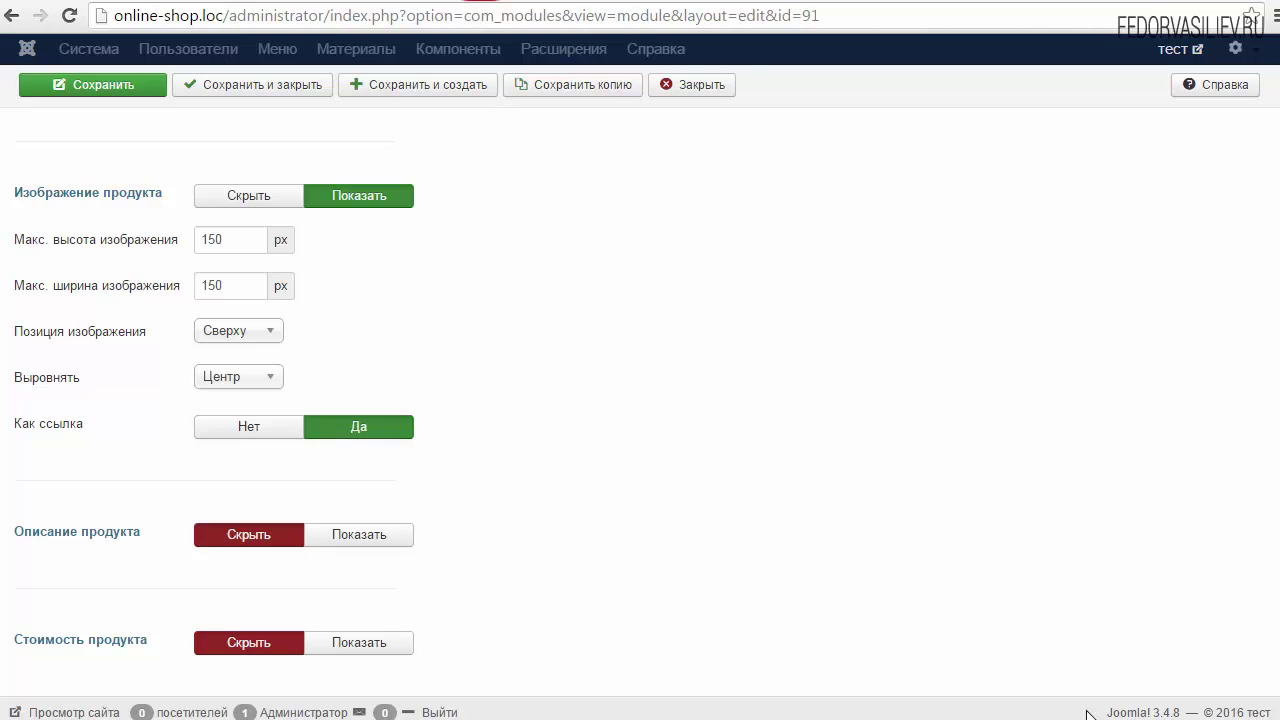
- Set Стоимость продукта and its Без скидки option to Показать so the module displays prices
{"action": "scroll", "coordinate": [640, 400], "scroll_direction": "down", "scroll_amount": 2}
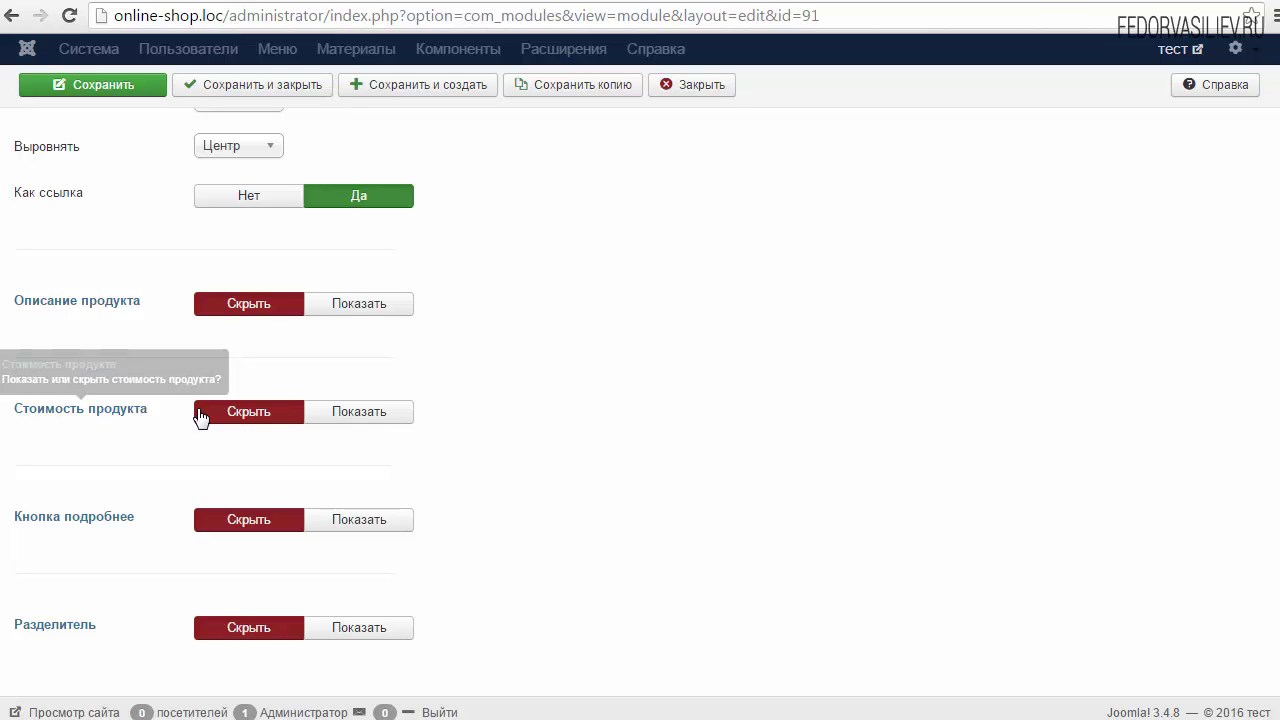
{"action": "left_click", "coordinate": [352, 411]}
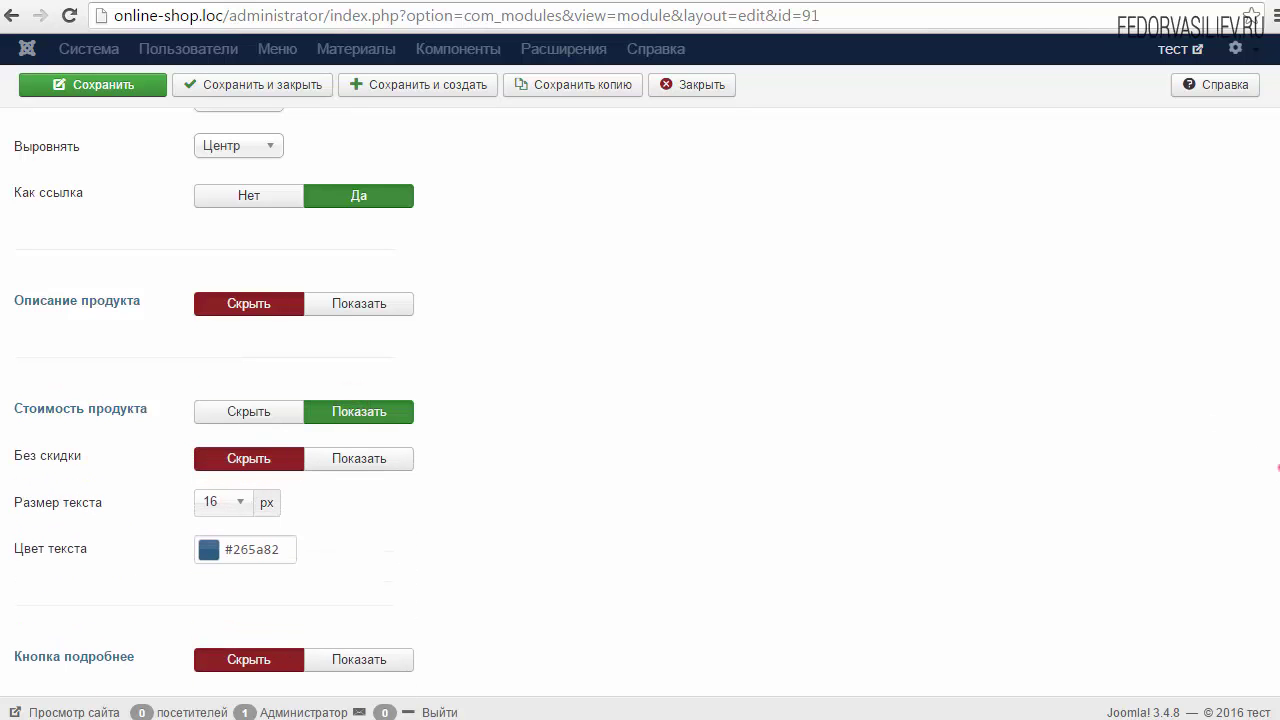
{"action": "scroll", "coordinate": [1272, 520], "scroll_direction": "down", "scroll_amount": 1}
{"action": "mouse_move", "coordinate": [42, 312]}
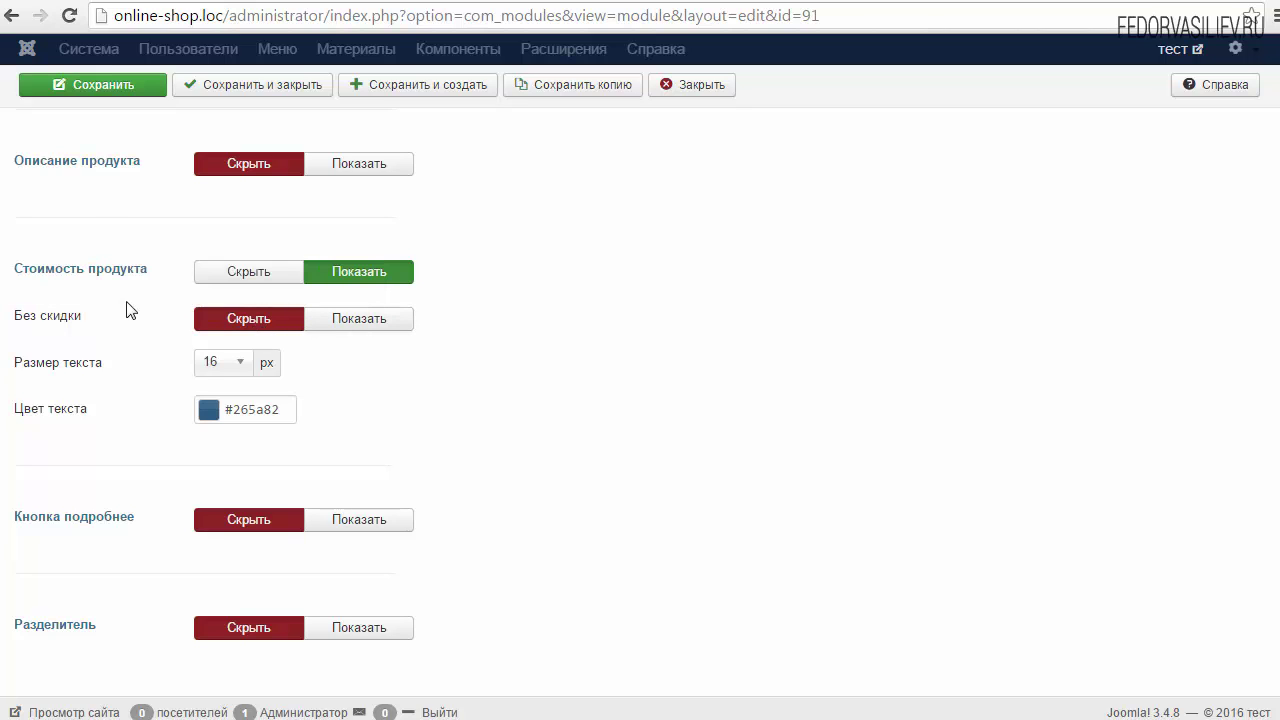
{"action": "left_click", "coordinate": [343, 320]}
{"action": "mouse_move", "coordinate": [80, 328]}
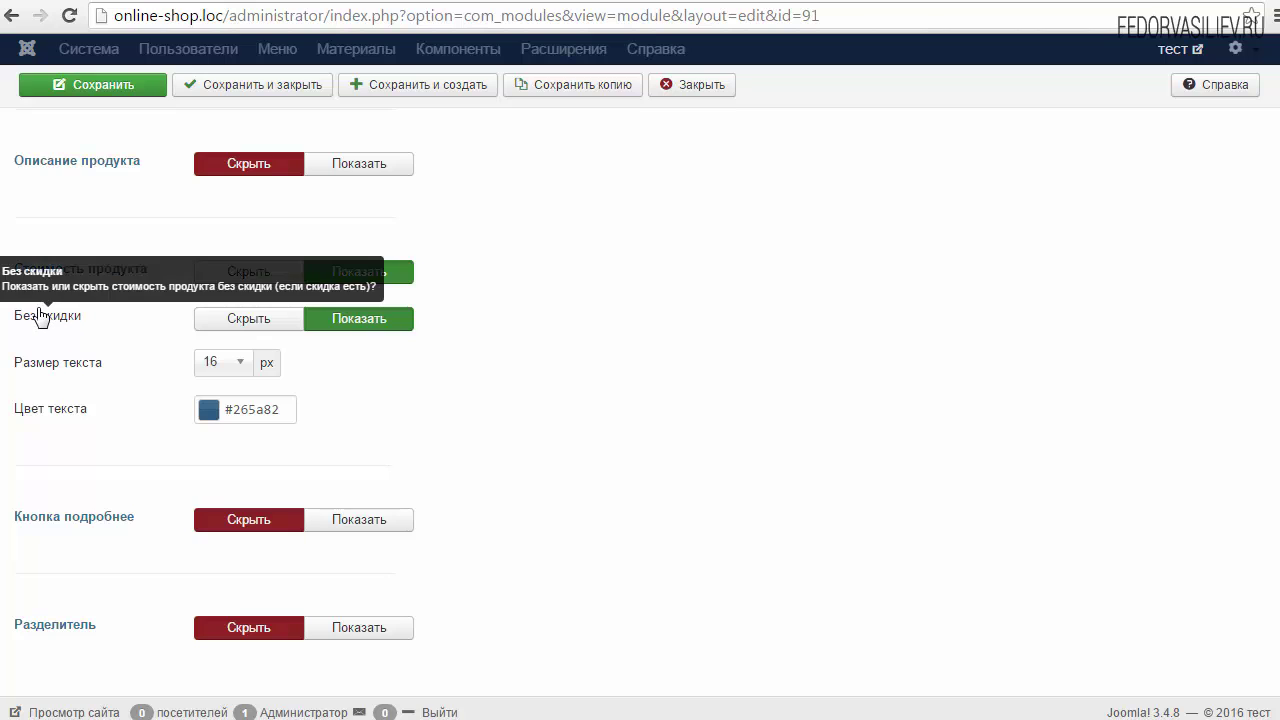
- Examine the text size and text colour options for the product price
{"action": "mouse_move", "coordinate": [62, 372]}
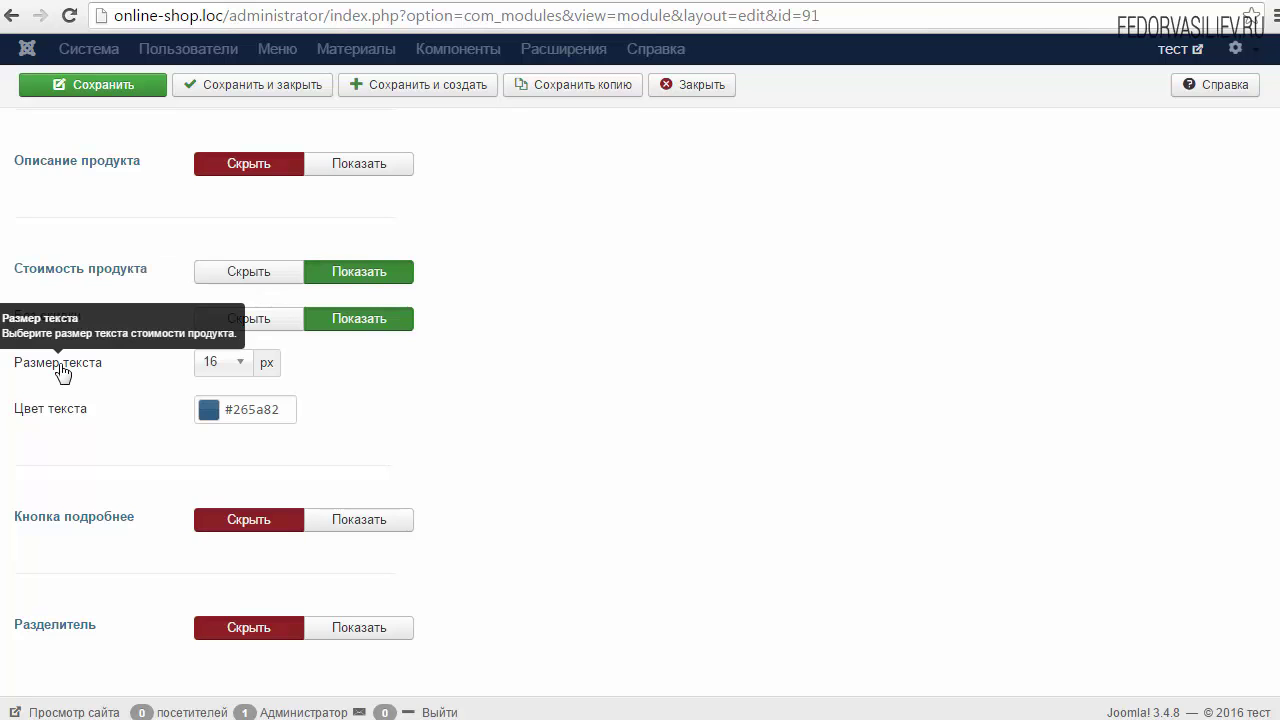
{"action": "left_click", "coordinate": [243, 368]}
{"action": "left_click", "coordinate": [350, 363]}
{"action": "mouse_move", "coordinate": [32, 415]}
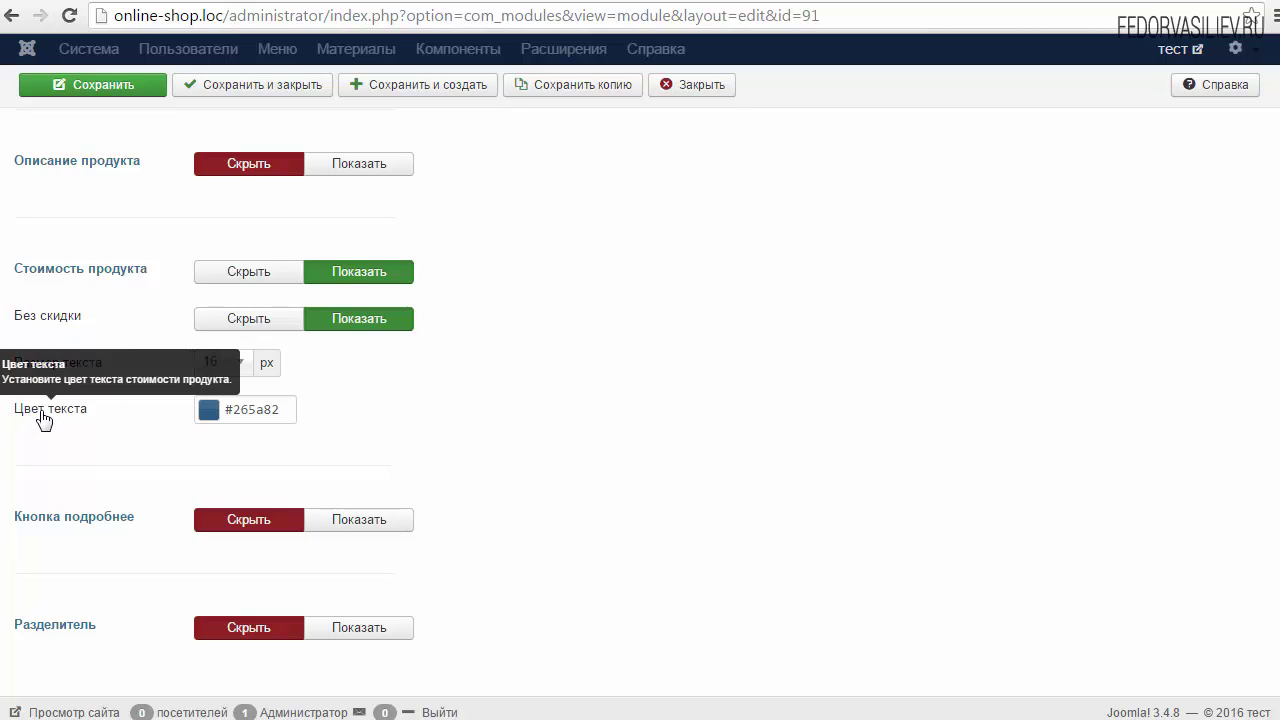
{"action": "left_click", "coordinate": [207, 414]}
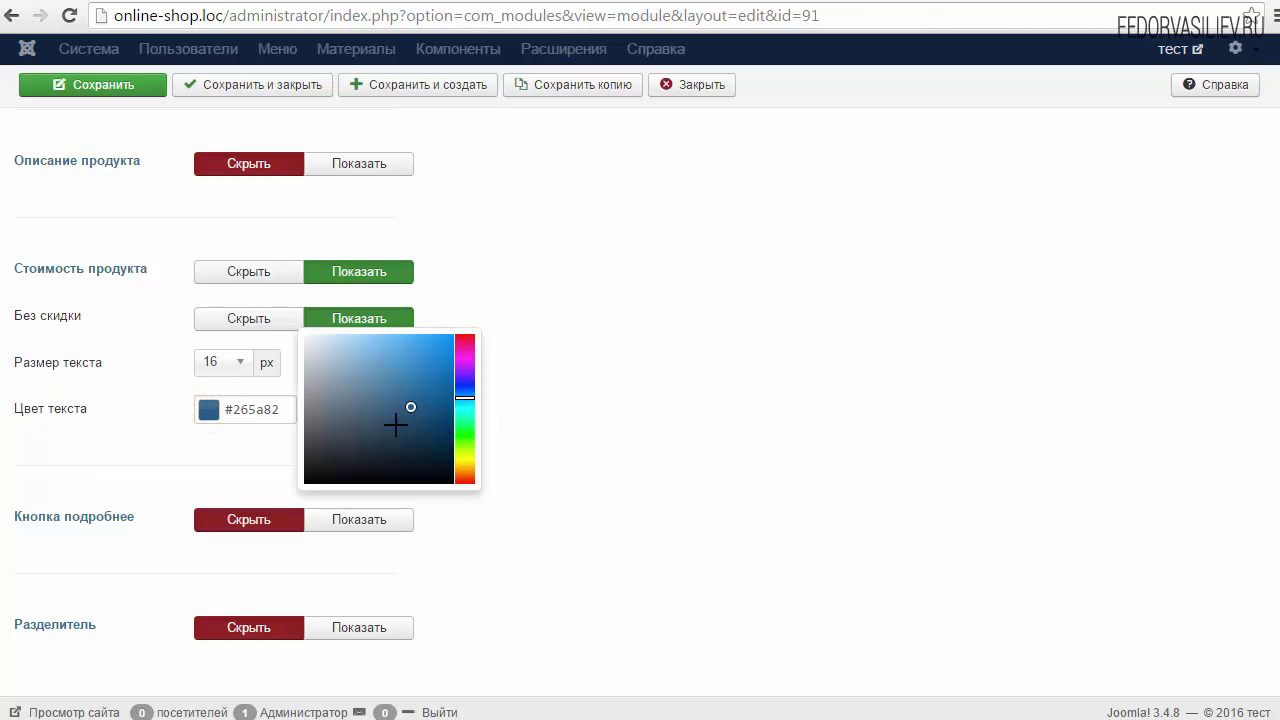
{"action": "left_click", "coordinate": [486, 287]}
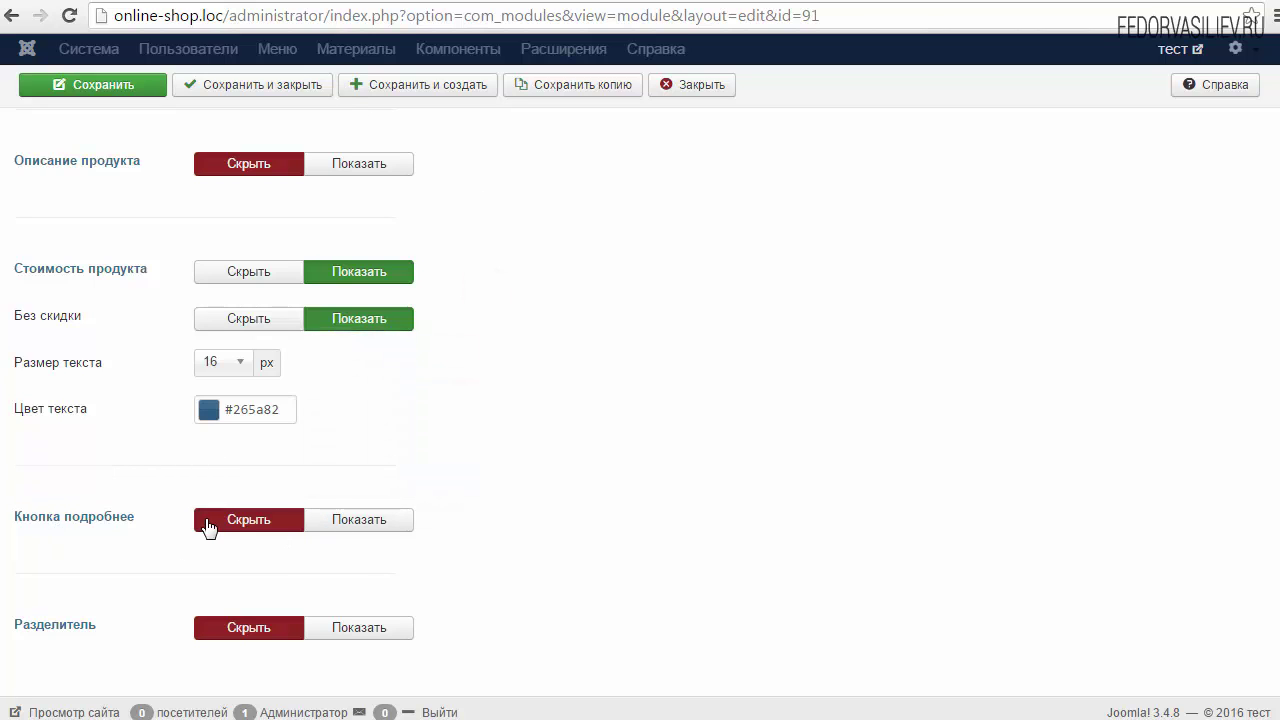
- Set Разделитель to Показать for the module and check the product blocks in the demo shop for comparison
{"action": "left_click", "coordinate": [384, 627]}
{"action": "scroll", "coordinate": [601, 443], "scroll_direction": "down", "scroll_amount": 1}
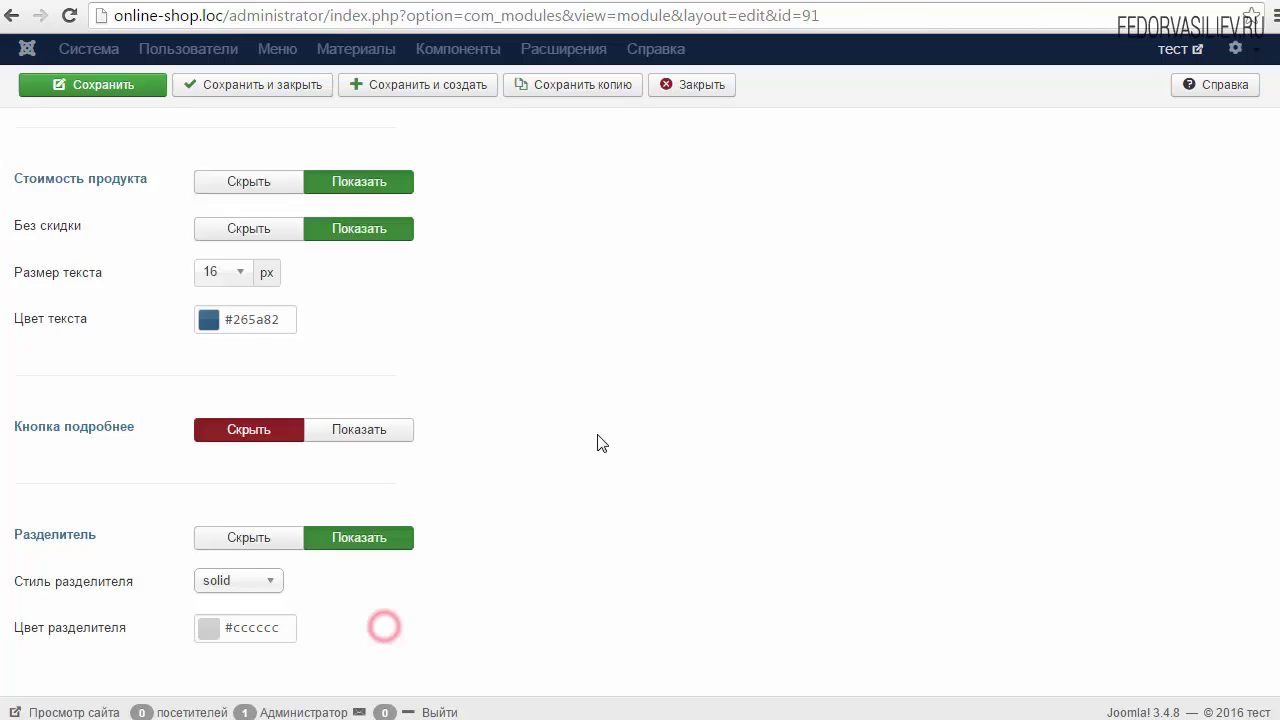
{"action": "left_click", "coordinate": [326, 2]}
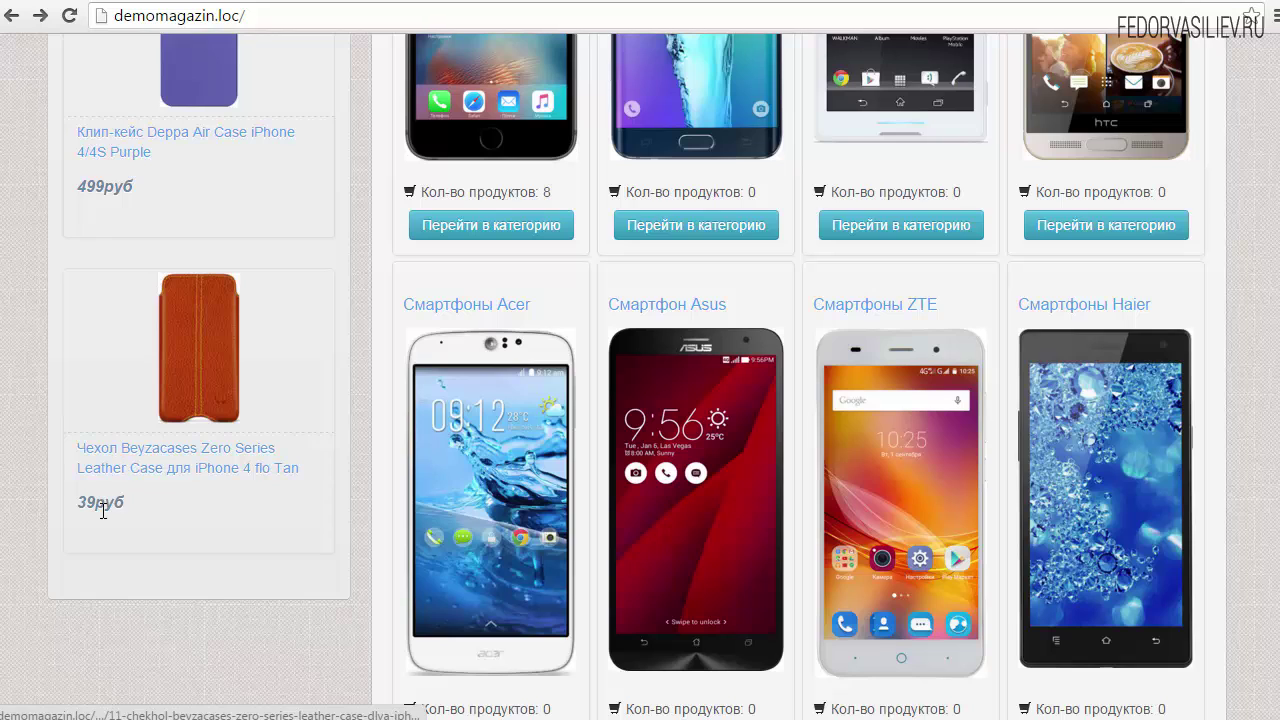
{"action": "double_click", "coordinate": [140, 503]}
{"action": "left_click", "coordinate": [326, 2]}
{"action": "left_click", "coordinate": [210, 626]}
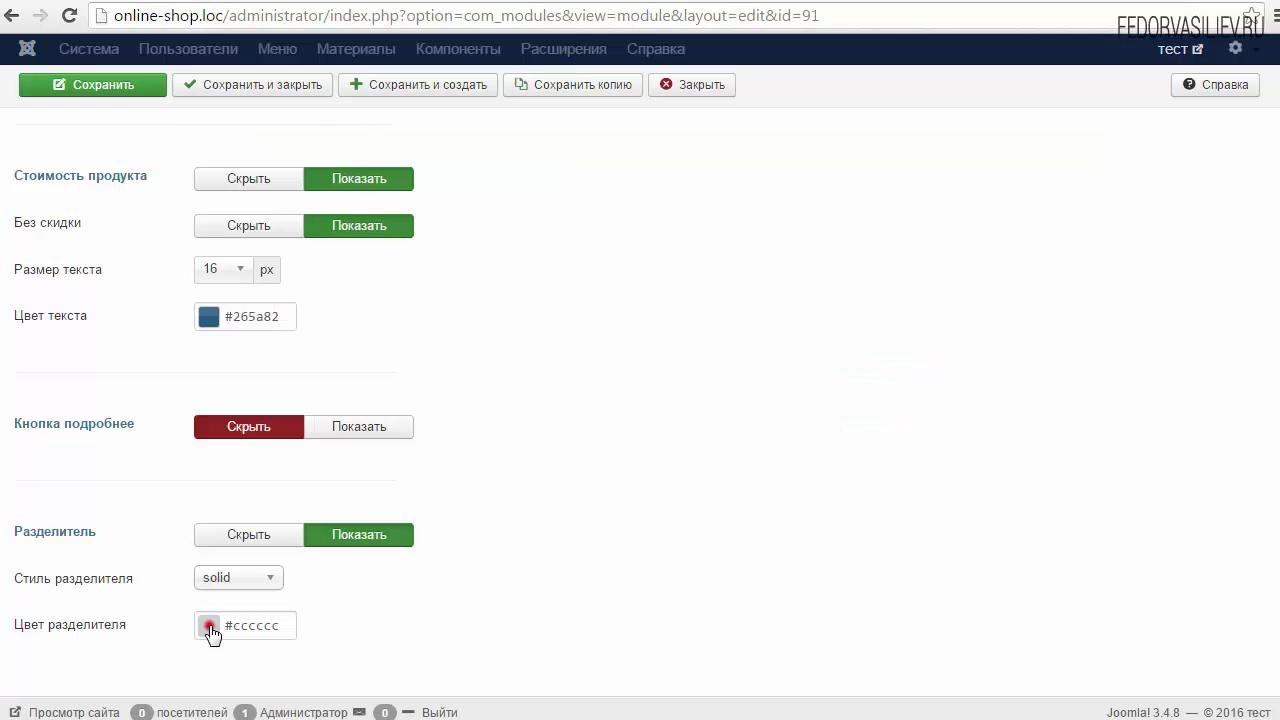
{"action": "left_click", "coordinate": [244, 662]}
- Try the dotted style for the divider and return it to solid
{"action": "left_click", "coordinate": [250, 580]}
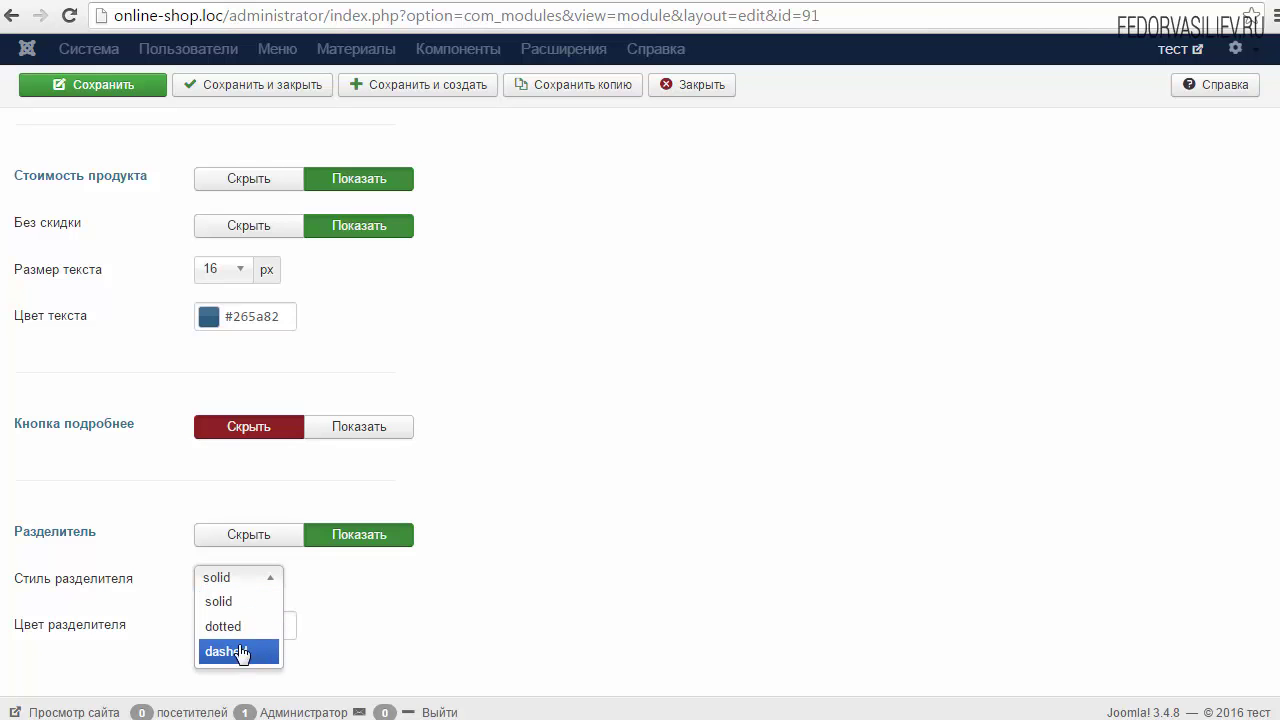
{"action": "left_click", "coordinate": [231, 628]}
{"action": "left_click", "coordinate": [263, 590]}
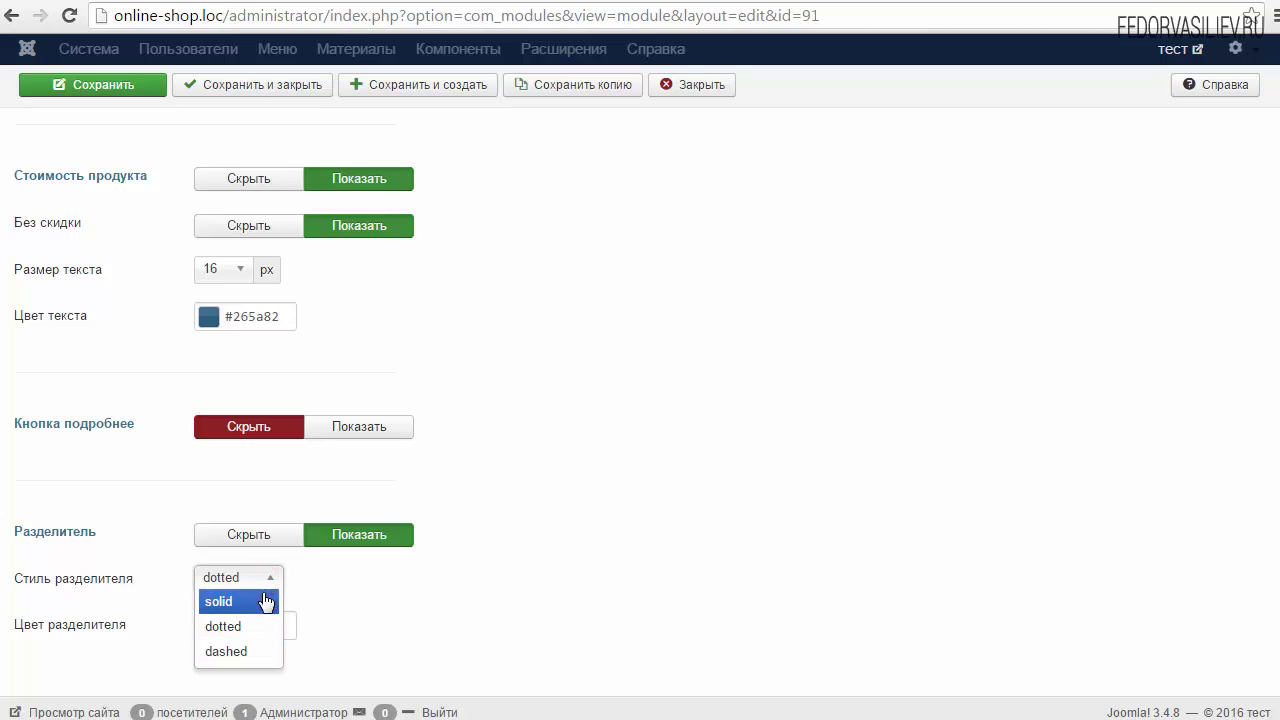
{"action": "left_click", "coordinate": [257, 612]}
- Save the module and reload the shop's home page to review the new products block in the sidebar
{"action": "scroll", "coordinate": [173, 327], "scroll_direction": "up", "scroll_amount": 15}
{"action": "left_click", "coordinate": [82, 128]}
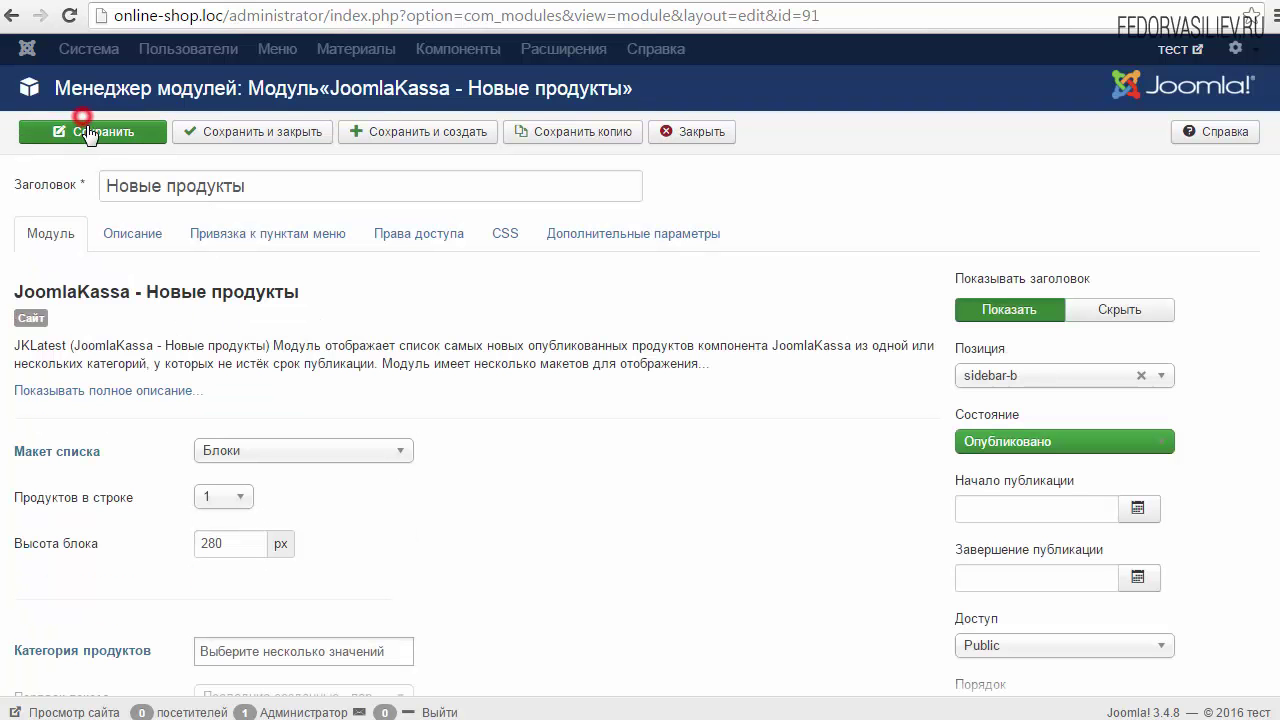
{"action": "key", "text": "ctrl+Tab"}
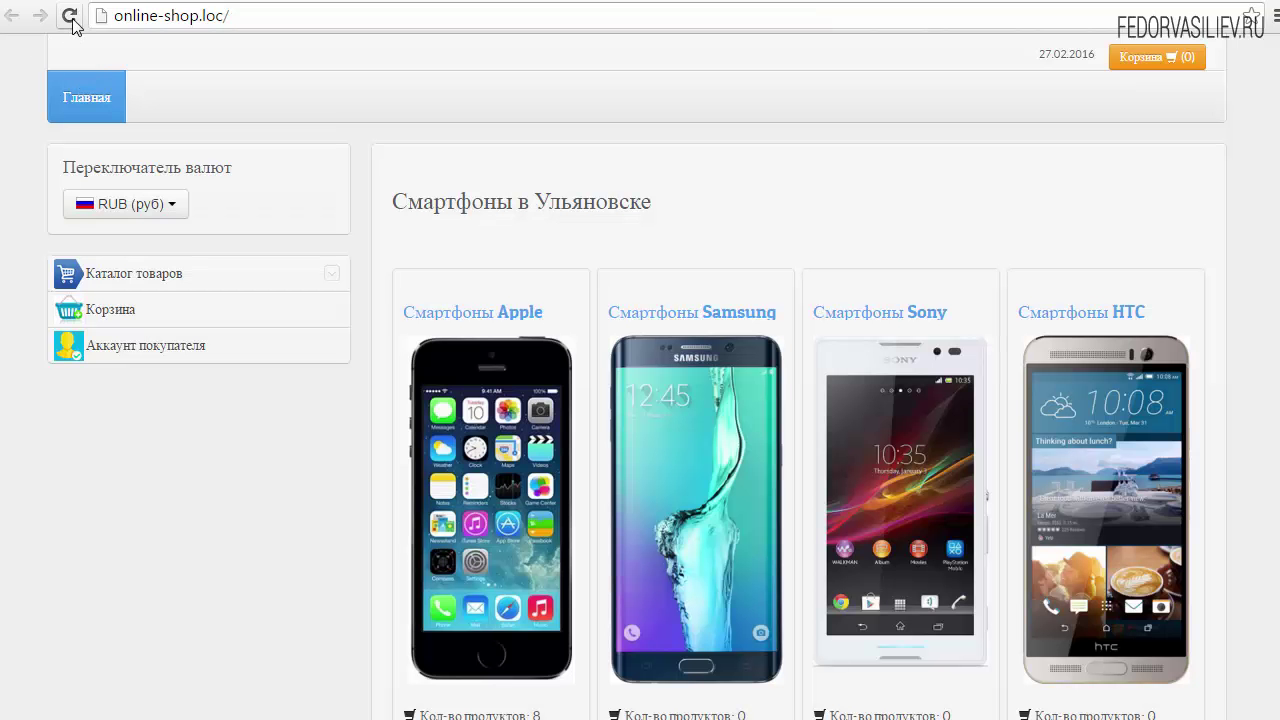
{"action": "key", "text": "F5"}
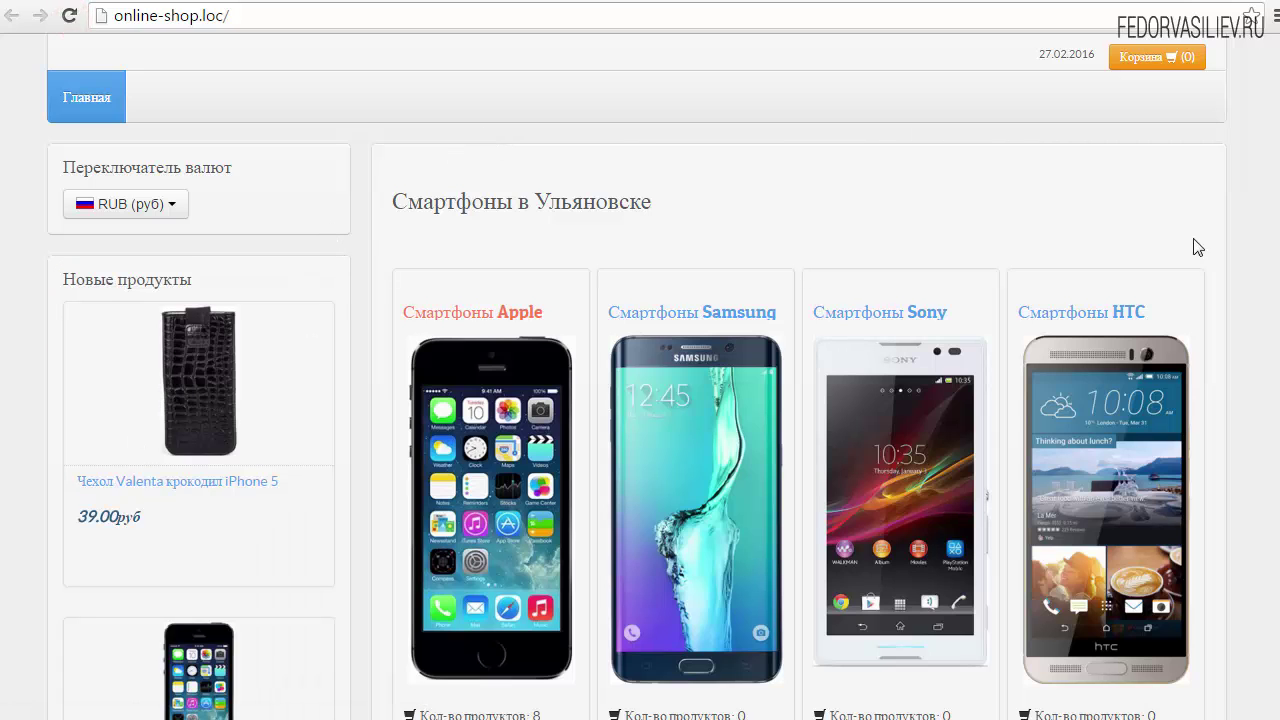
{"action": "scroll", "coordinate": [637, 376], "scroll_direction": "down", "scroll_amount": 6}
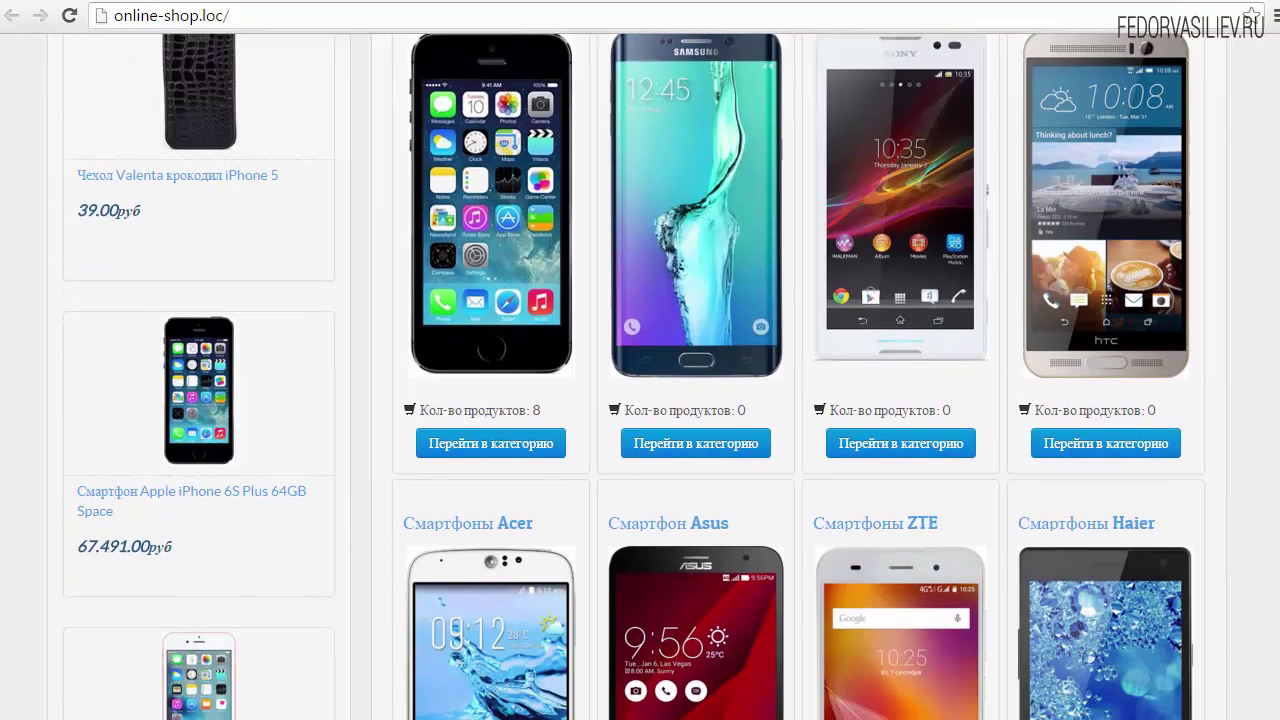
{"action": "scroll", "coordinate": [1257, 257], "scroll_direction": "up", "scroll_amount": 8}
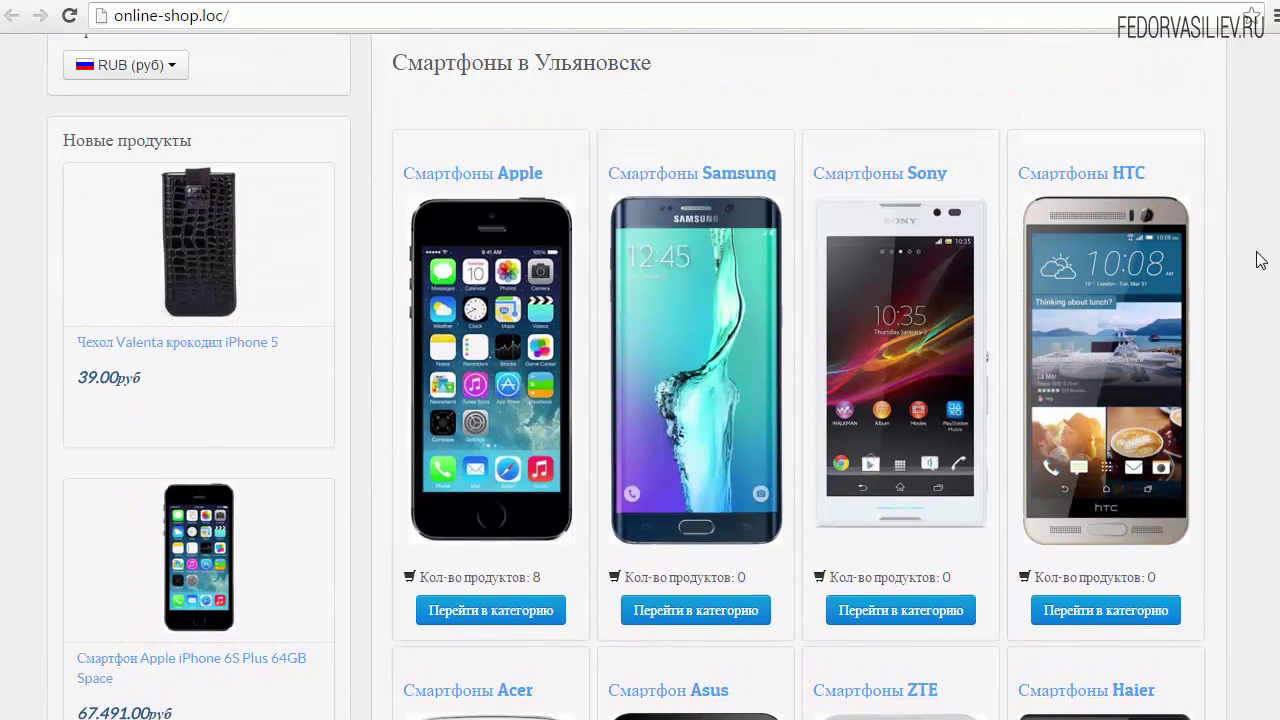
{"action": "scroll", "coordinate": [1251, 386], "scroll_direction": "down", "scroll_amount": 6}
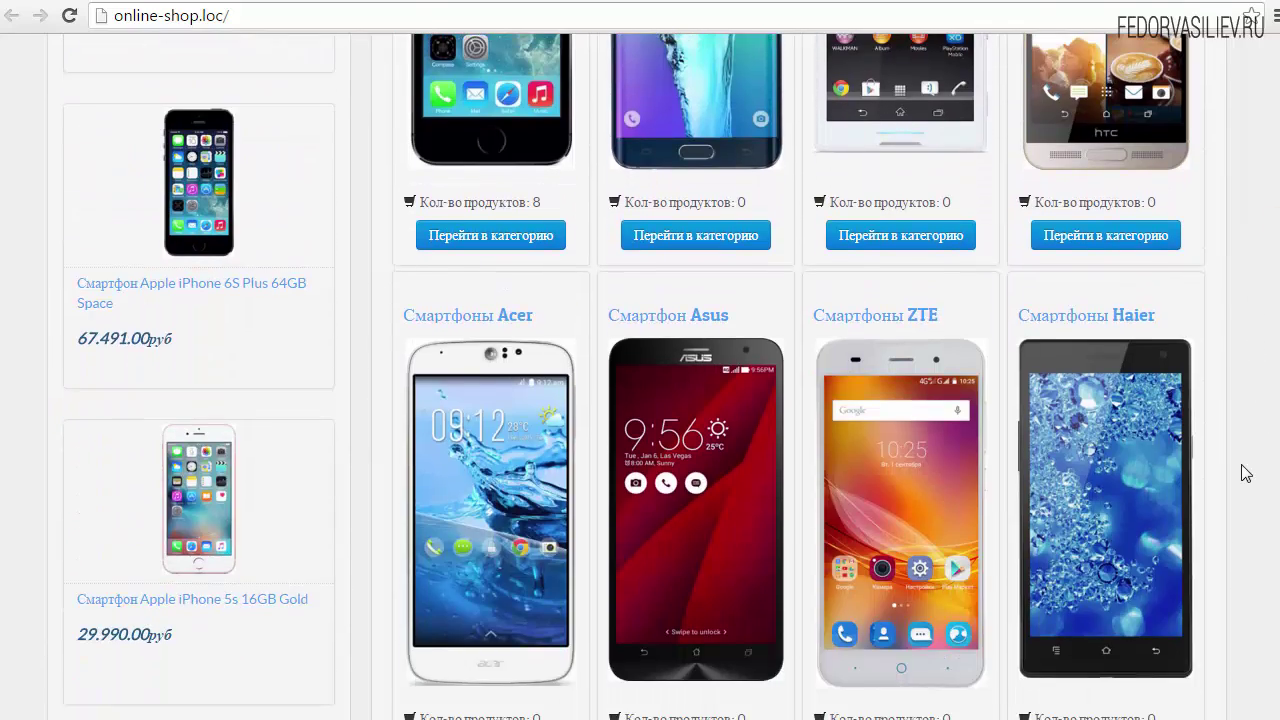
{"action": "scroll", "coordinate": [1200, 300], "scroll_direction": "up", "scroll_amount": 4}
- Change the module's Макет списка to Карусель with an interval of 1000 ms and save it
{"action": "key", "text": "ctrl+Tab"}
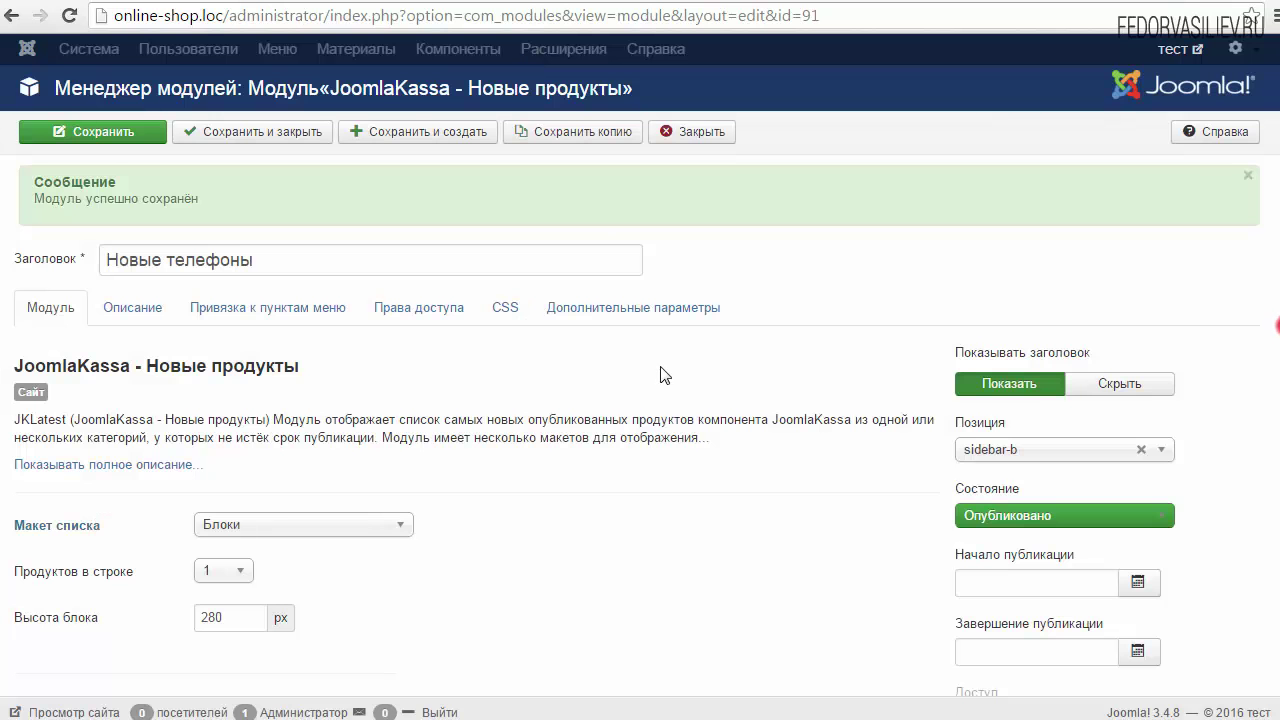
{"action": "scroll", "coordinate": [600, 360], "scroll_direction": "down", "scroll_amount": 4}
{"action": "scroll", "coordinate": [480, 340], "scroll_direction": "up", "scroll_amount": 2}
{"action": "left_click", "coordinate": [360, 226]}
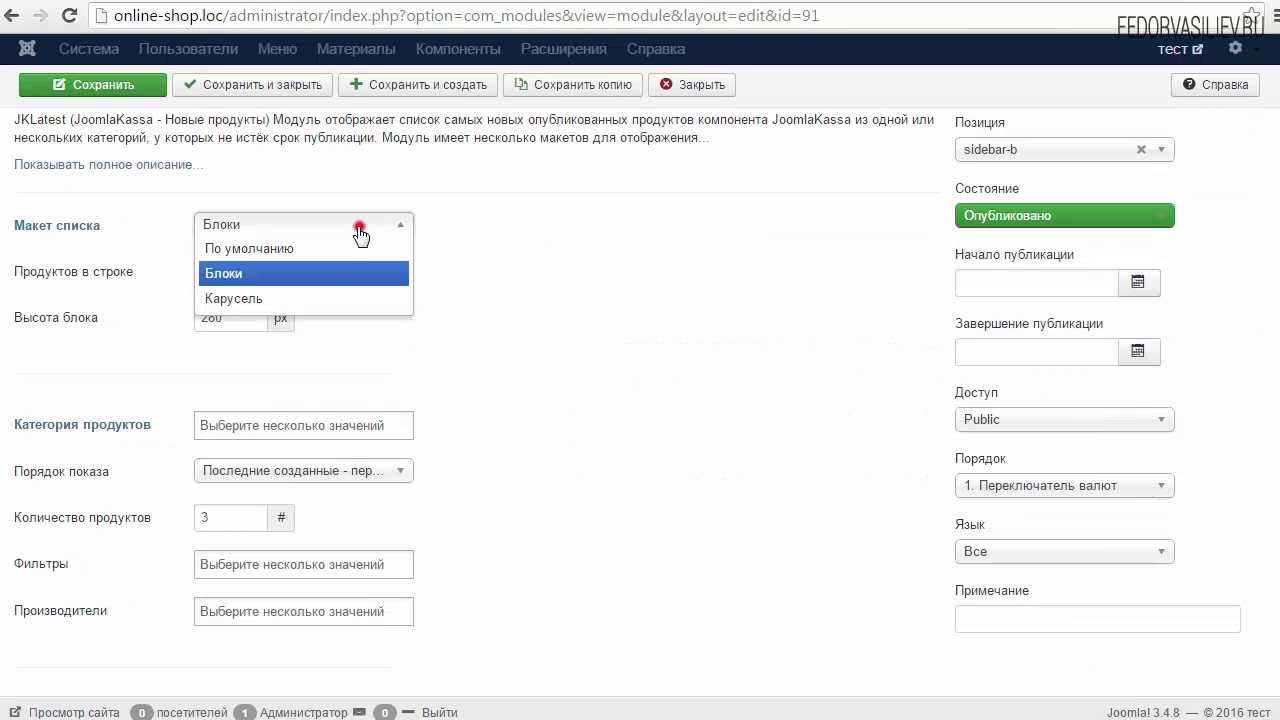
{"action": "left_click", "coordinate": [343, 297]}
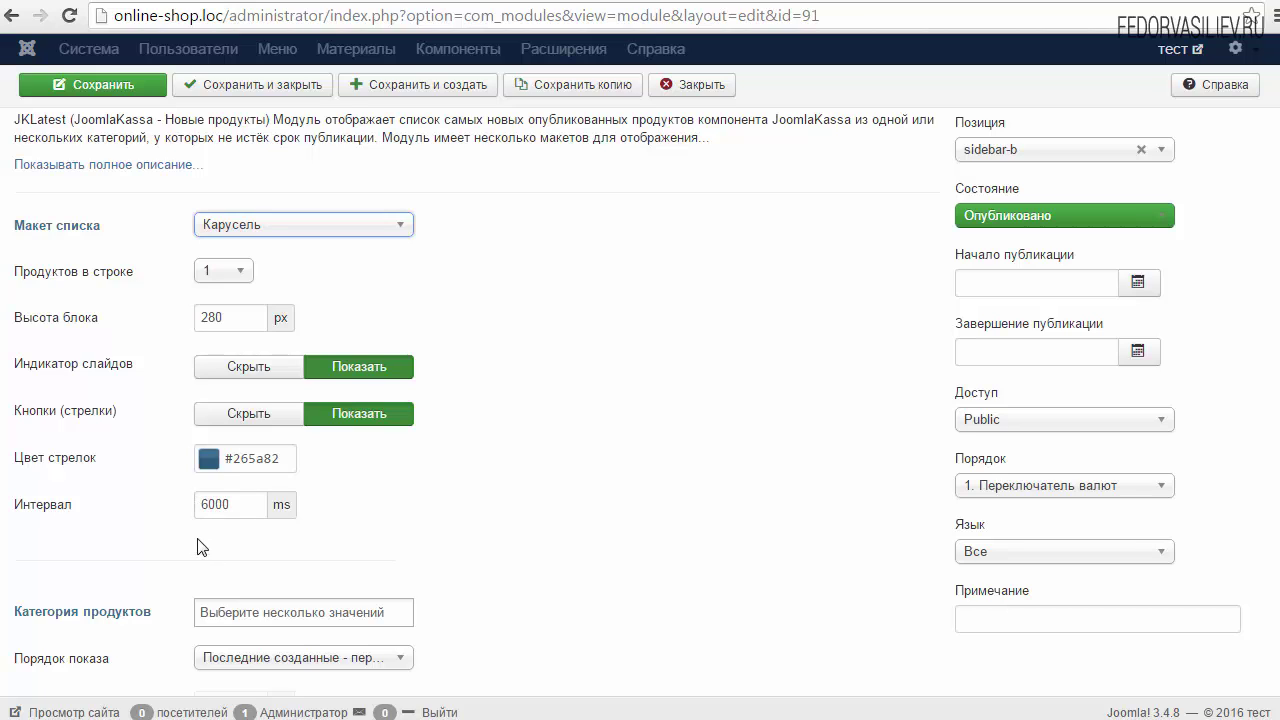
{"action": "left_click_drag", "start_coordinate": [208, 504], "coordinate": [185, 511]}
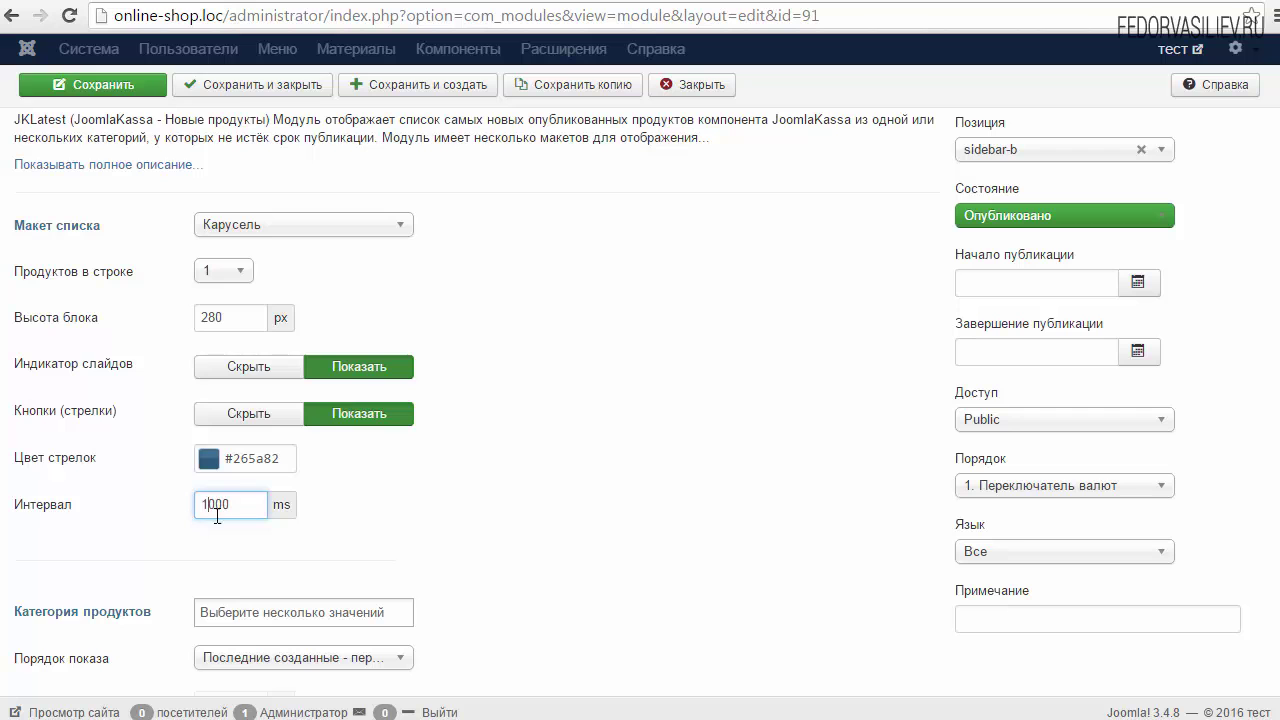
{"action": "left_click", "coordinate": [90, 86]}
- Check the carousel on the shop's home page by paging through its products with the arrows and slide indicators
{"action": "left_click", "coordinate": [630, 4]}
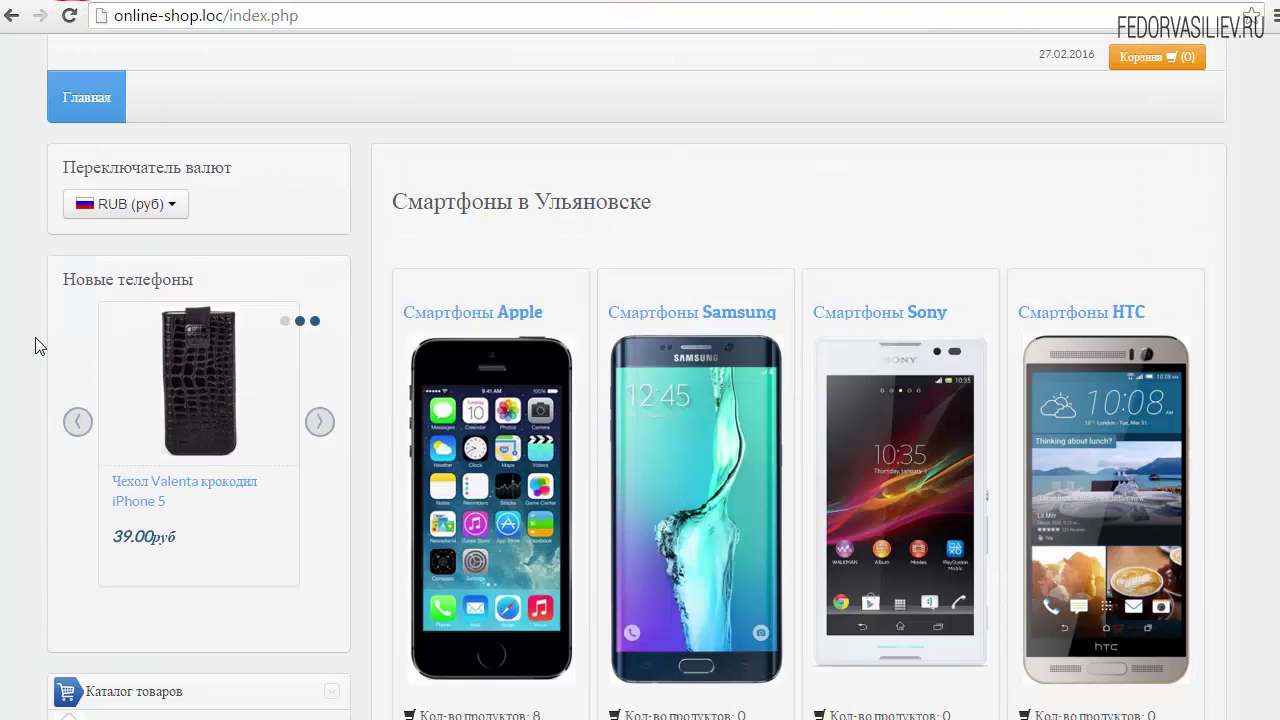
{"action": "left_click", "coordinate": [319, 423]}
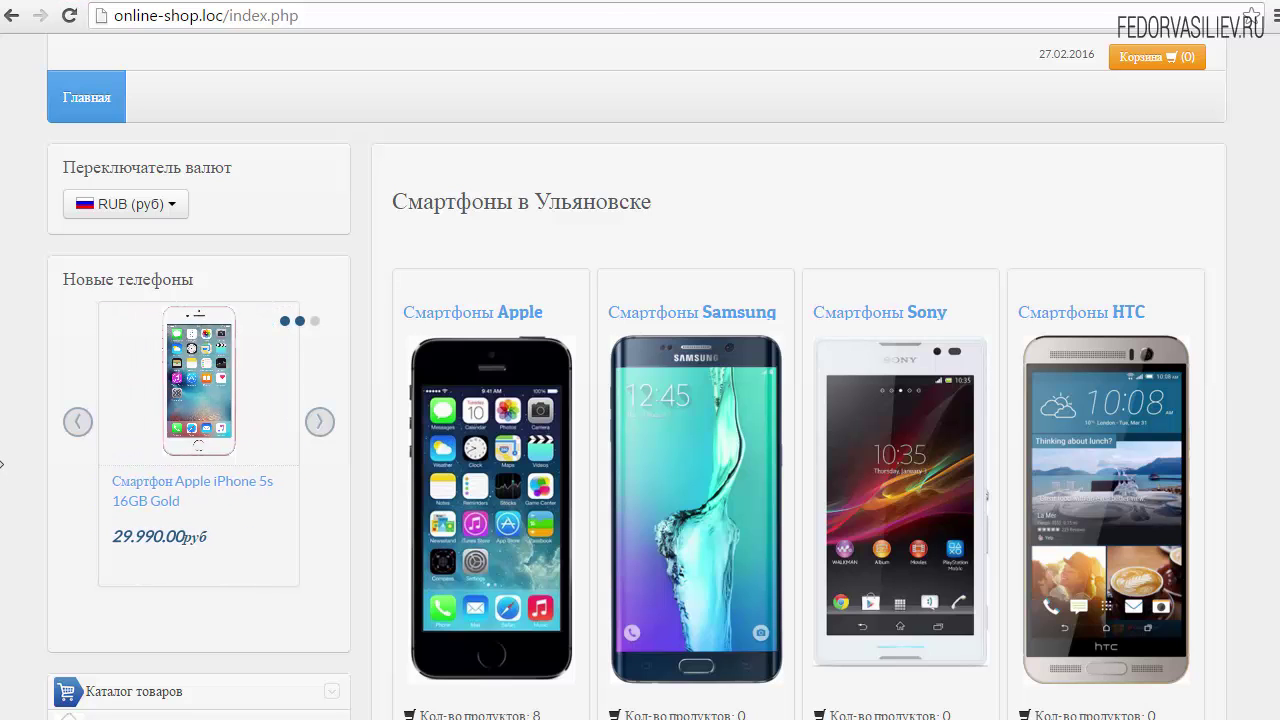
{"action": "left_click", "coordinate": [319, 423]}
{"action": "left_click", "coordinate": [319, 423]}
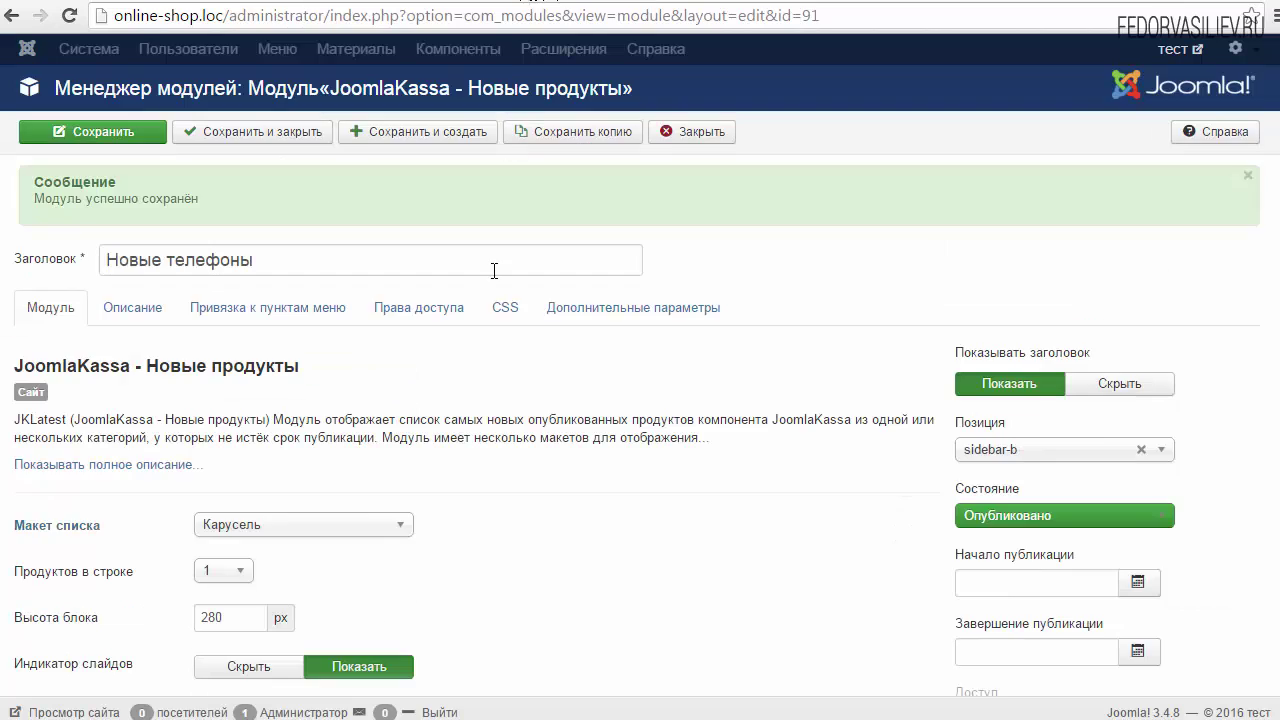
{"action": "left_click", "coordinate": [300, 321]}
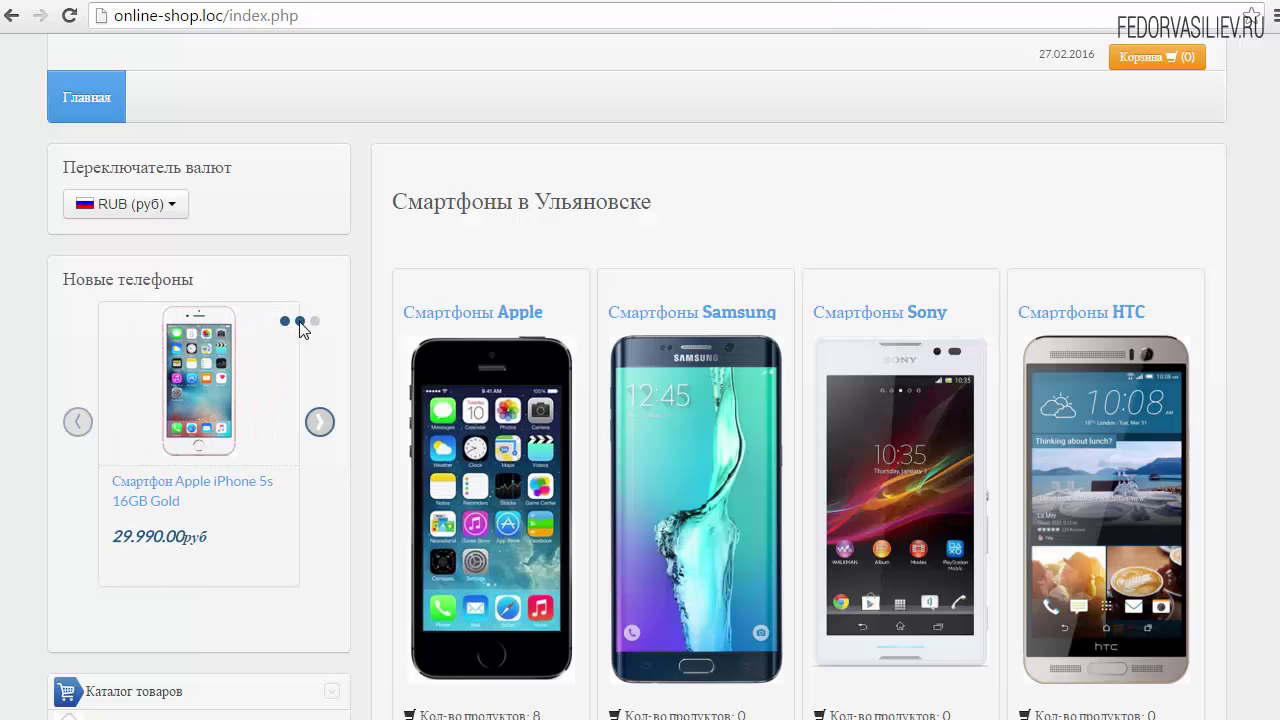
{"action": "left_click", "coordinate": [284, 321]}
{"action": "left_click", "coordinate": [284, 321]}
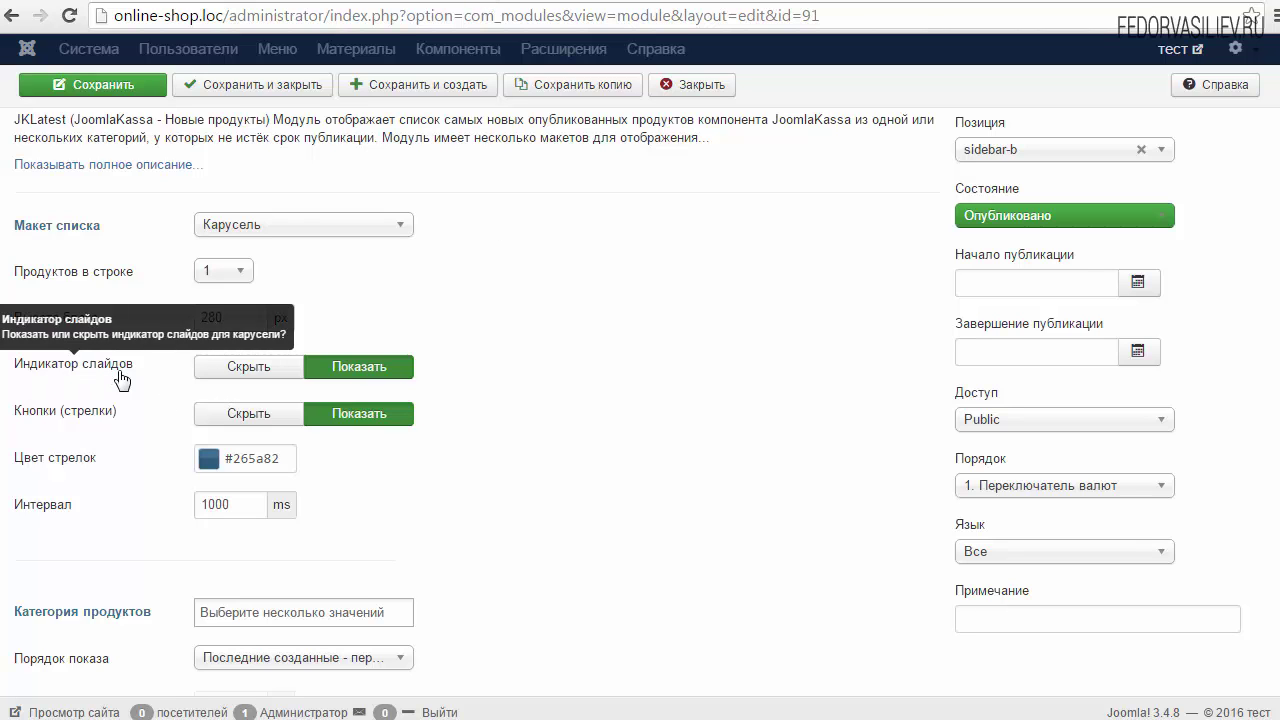
- Set Индикатор слайдов to Скрыть for the carousel, save the module and reload the shop page
{"action": "left_click", "coordinate": [246, 368]}
{"action": "left_click", "coordinate": [155, 88]}
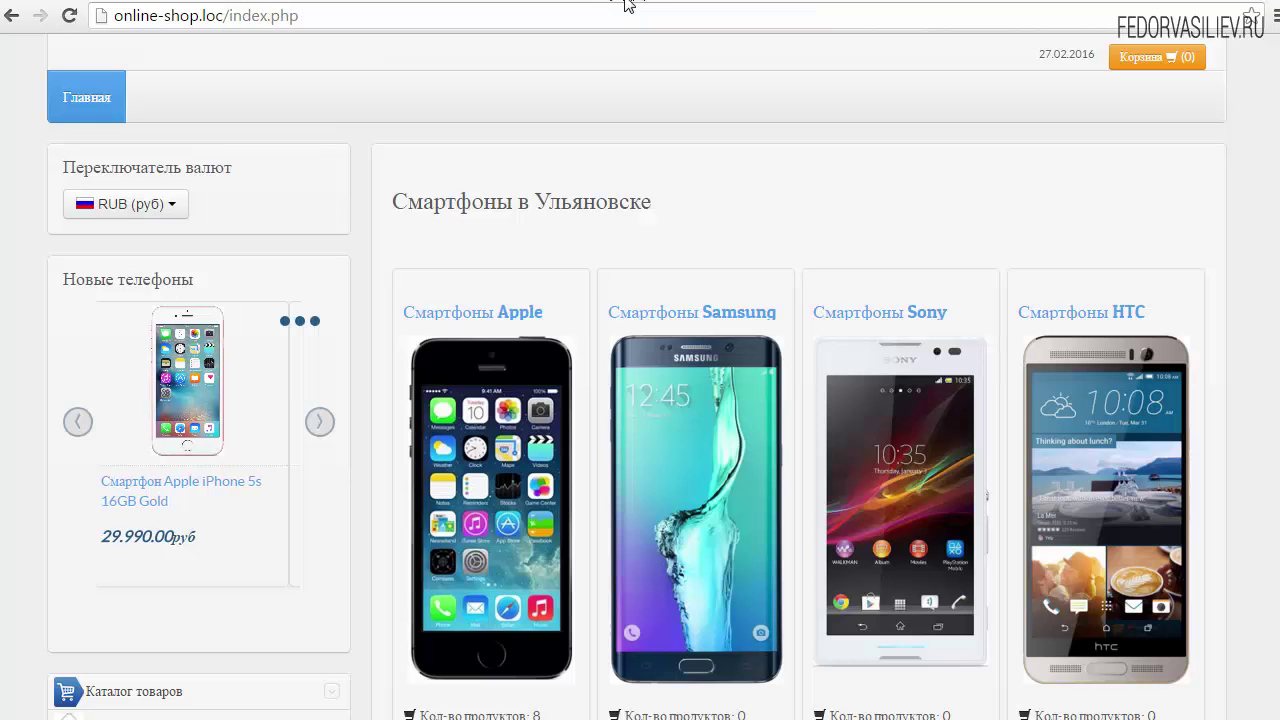
{"action": "left_click", "coordinate": [70, 16]}
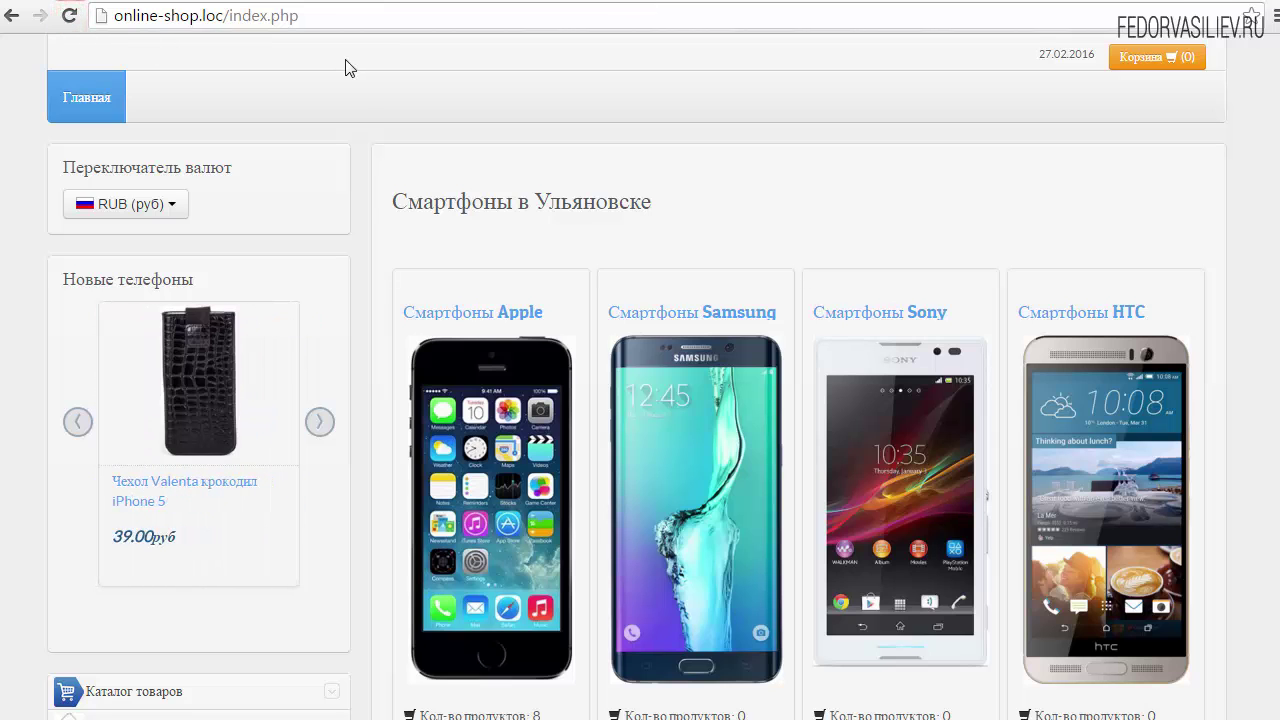
- Set the carousel's Интервал to 2000 ms, save the module and check the slide timing on the shop's home page
{"action": "scroll", "coordinate": [368, 505], "scroll_direction": "down", "scroll_amount": 2}
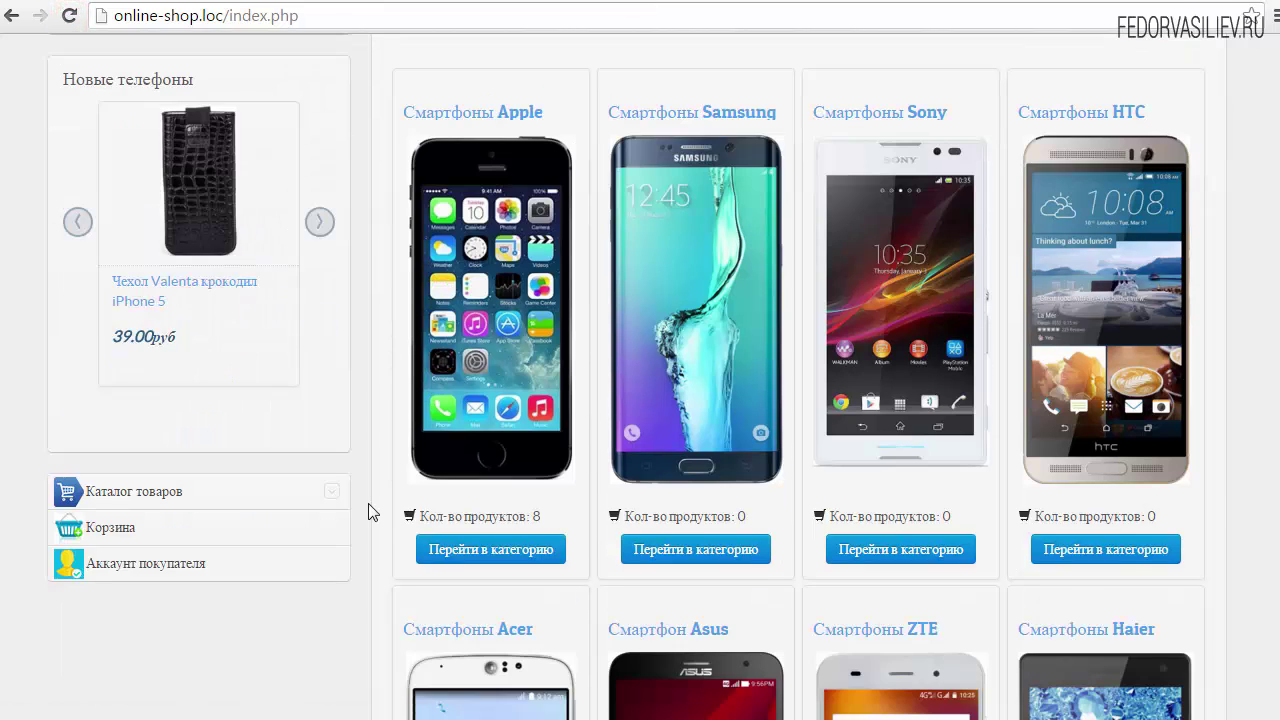
{"action": "scroll", "coordinate": [368, 512], "scroll_direction": "up", "scroll_amount": 1}
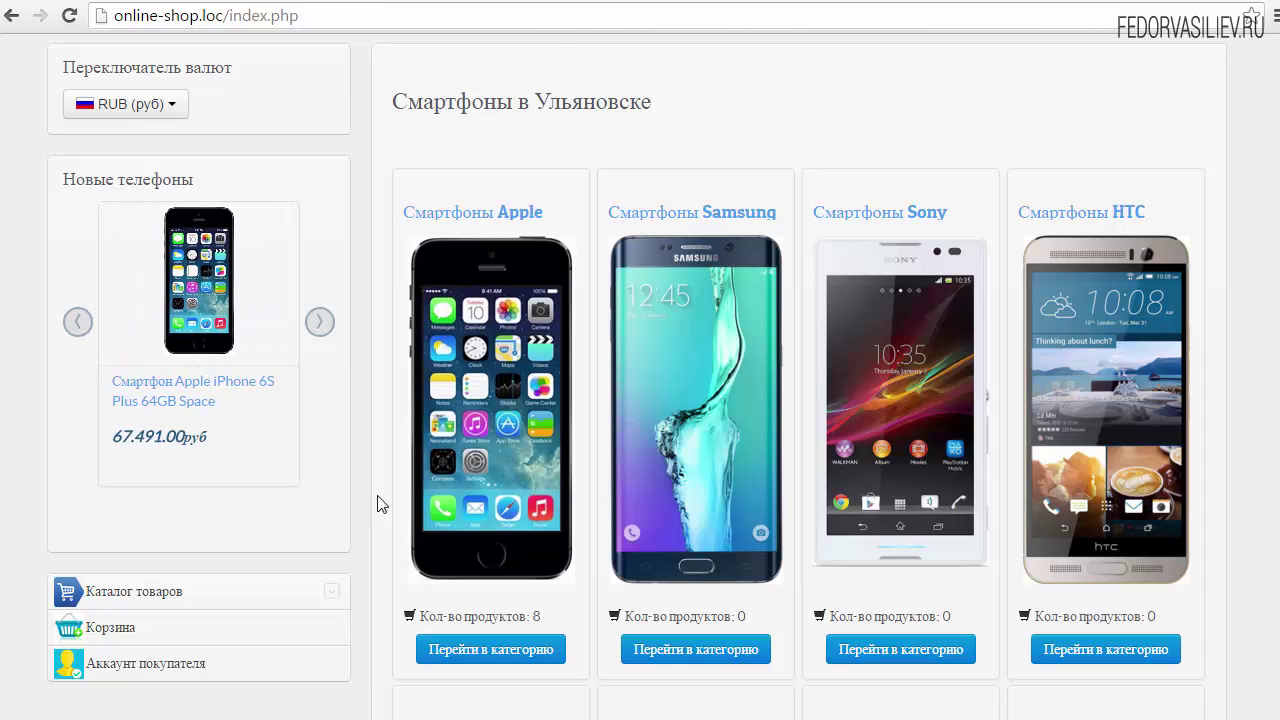
{"action": "key", "text": "ctrl+Tab"}
{"action": "left_click", "coordinate": [206, 604]}
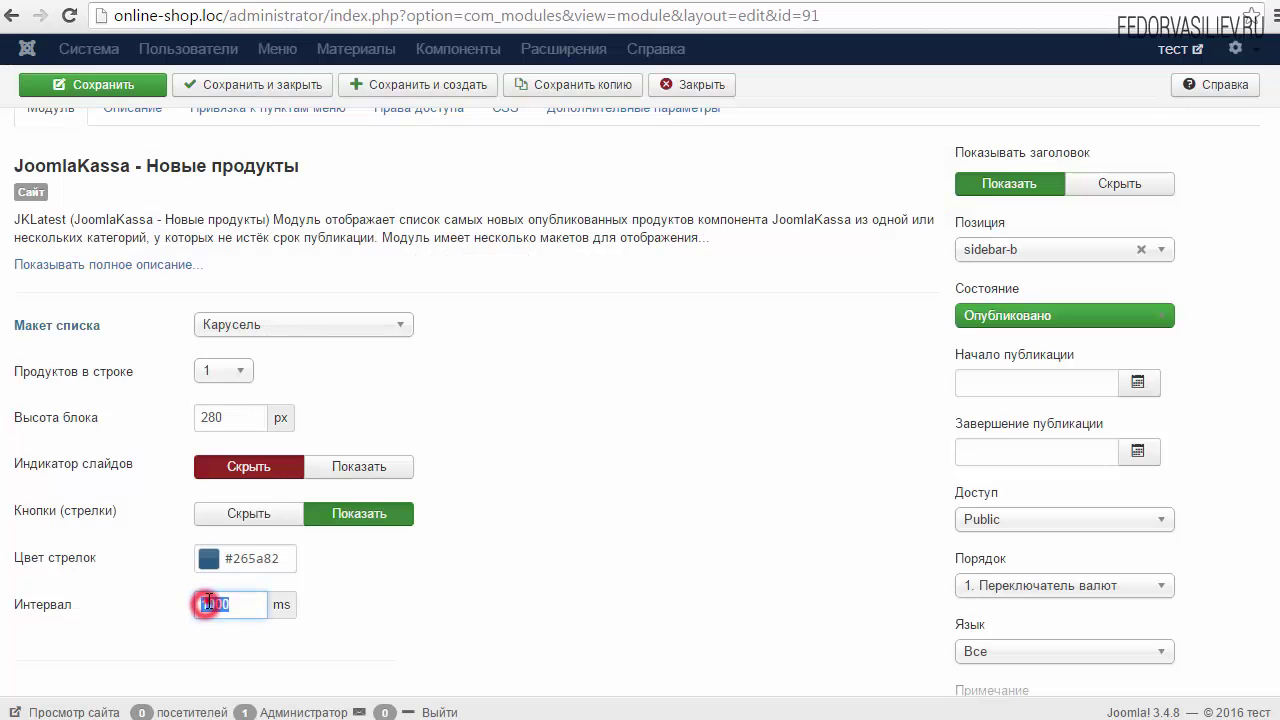
{"action": "key", "text": "BackSpace"}
{"action": "type", "text": "2"}
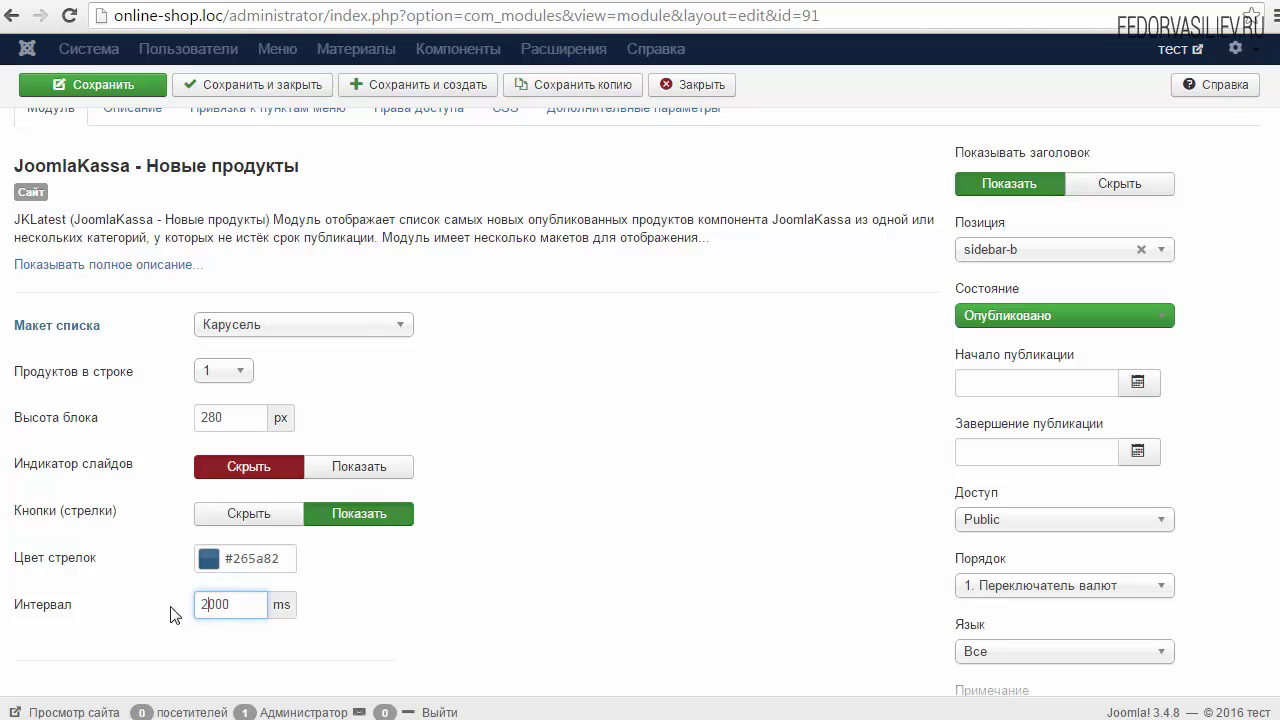
{"action": "left_click", "coordinate": [94, 82]}
{"action": "key", "text": "ctrl+Tab"}
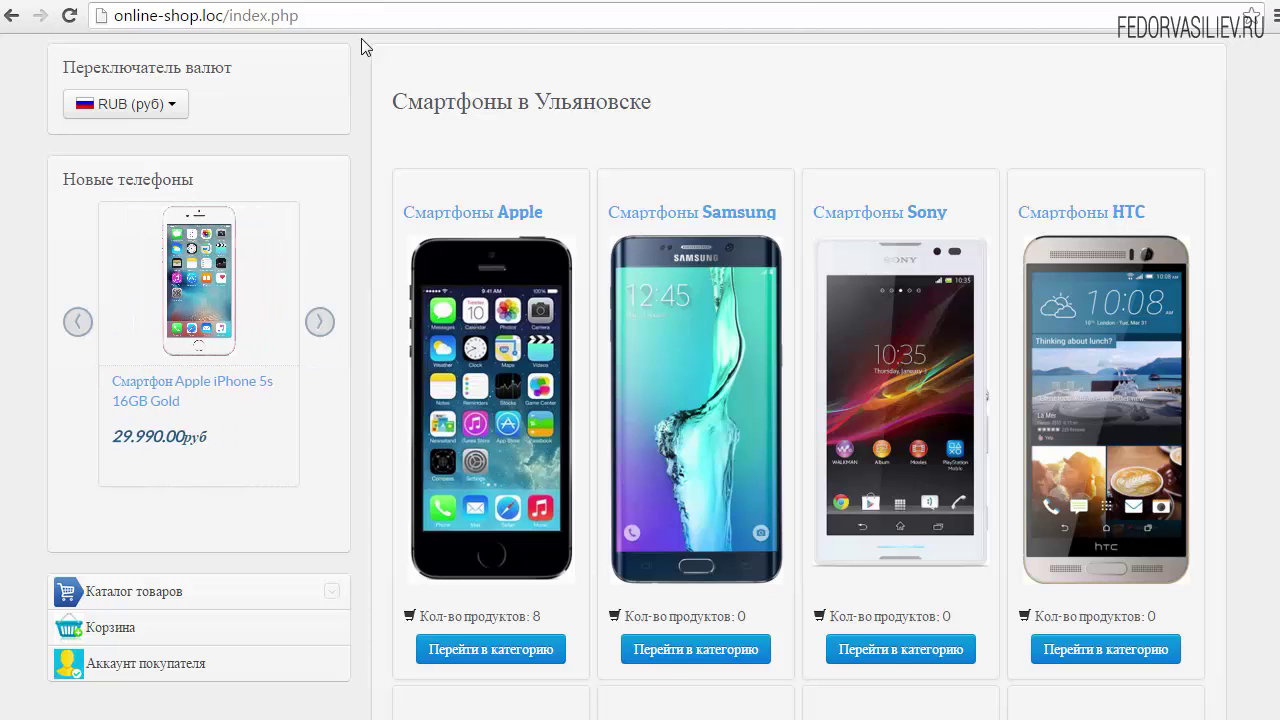
- Set the carousel's Интервал to 3000 ms, save the module and return to the shop's home page
{"action": "key", "text": "ctrl+Tab"}
{"action": "left_click", "coordinate": [206, 504]}
{"action": "key", "text": "BackSpace"}
{"action": "type", "text": "3000"}
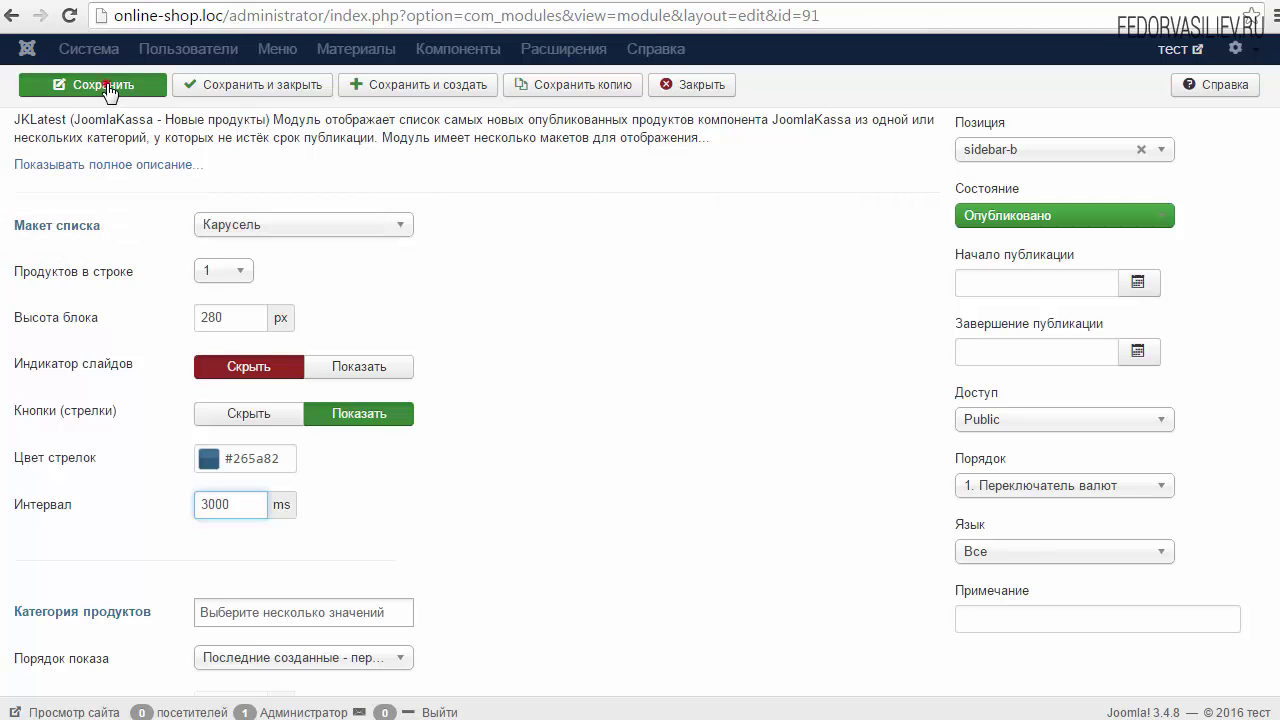
{"action": "left_click", "coordinate": [100, 84]}
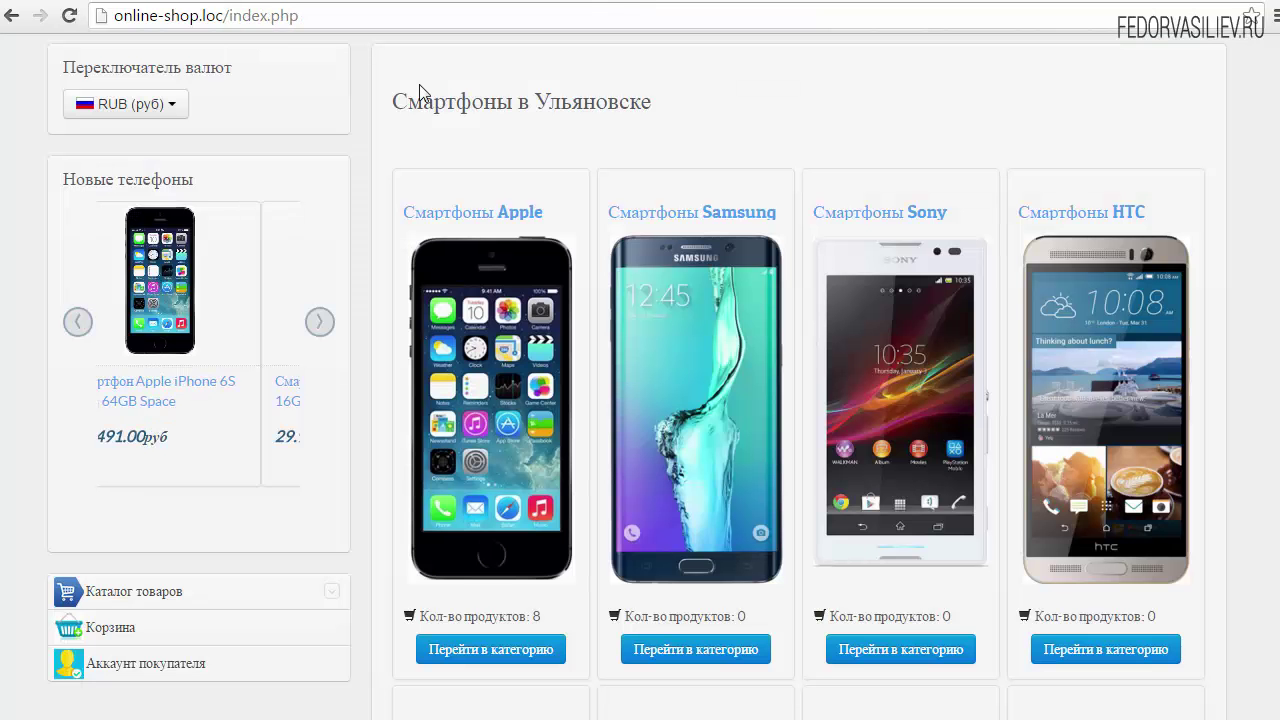
{"action": "key", "text": "ctrl+Tab"}
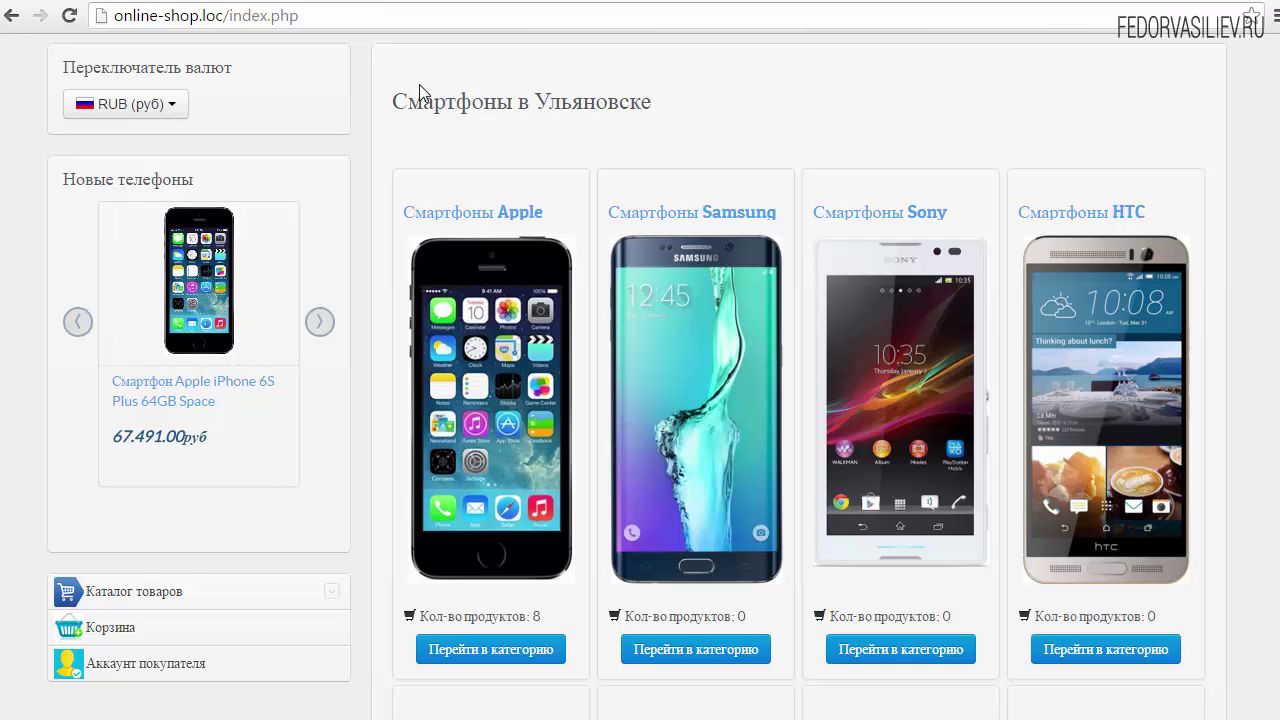
- Examine the Новые телефоны carousel in the home page sidebar, checking its title, automatic slide changes and block layout
{"action": "scroll", "coordinate": [300, 500], "scroll_direction": "down", "scroll_amount": 2}
{"action": "scroll", "coordinate": [277, 506], "scroll_direction": "up", "scroll_amount": 3}
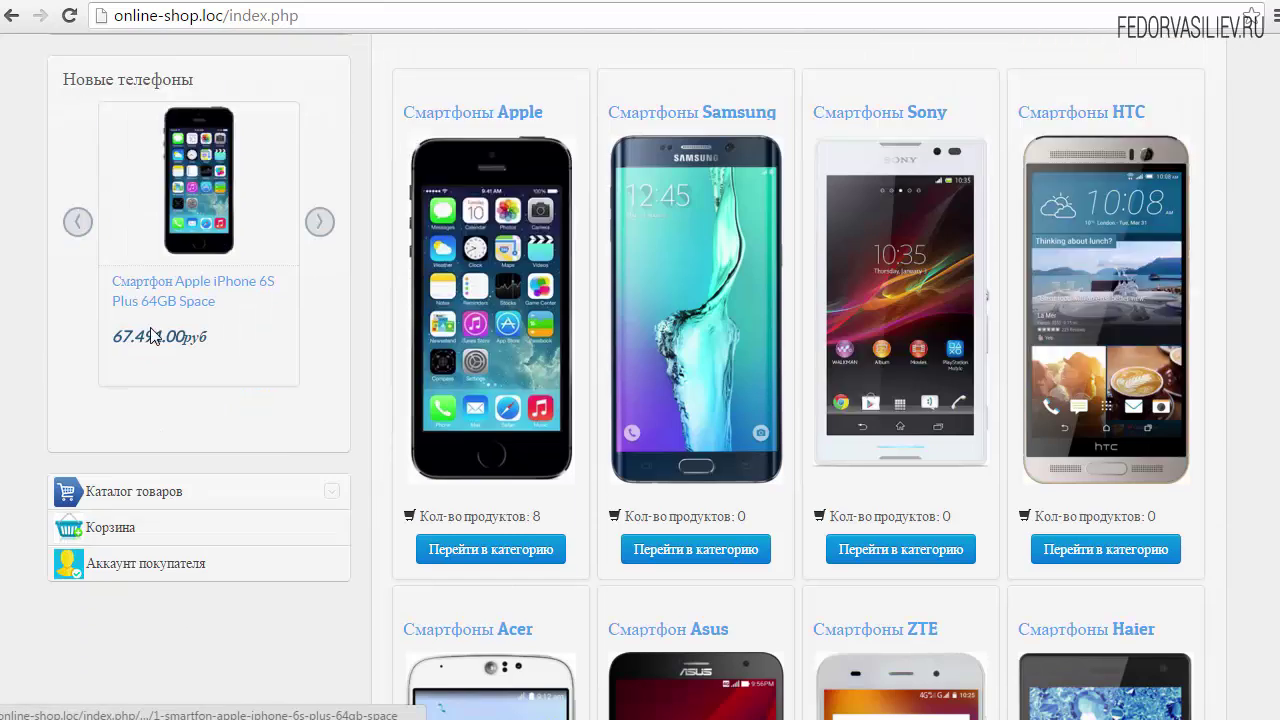
{"action": "double_click", "coordinate": [68, 281]}
{"action": "left_click", "coordinate": [140, 285]}
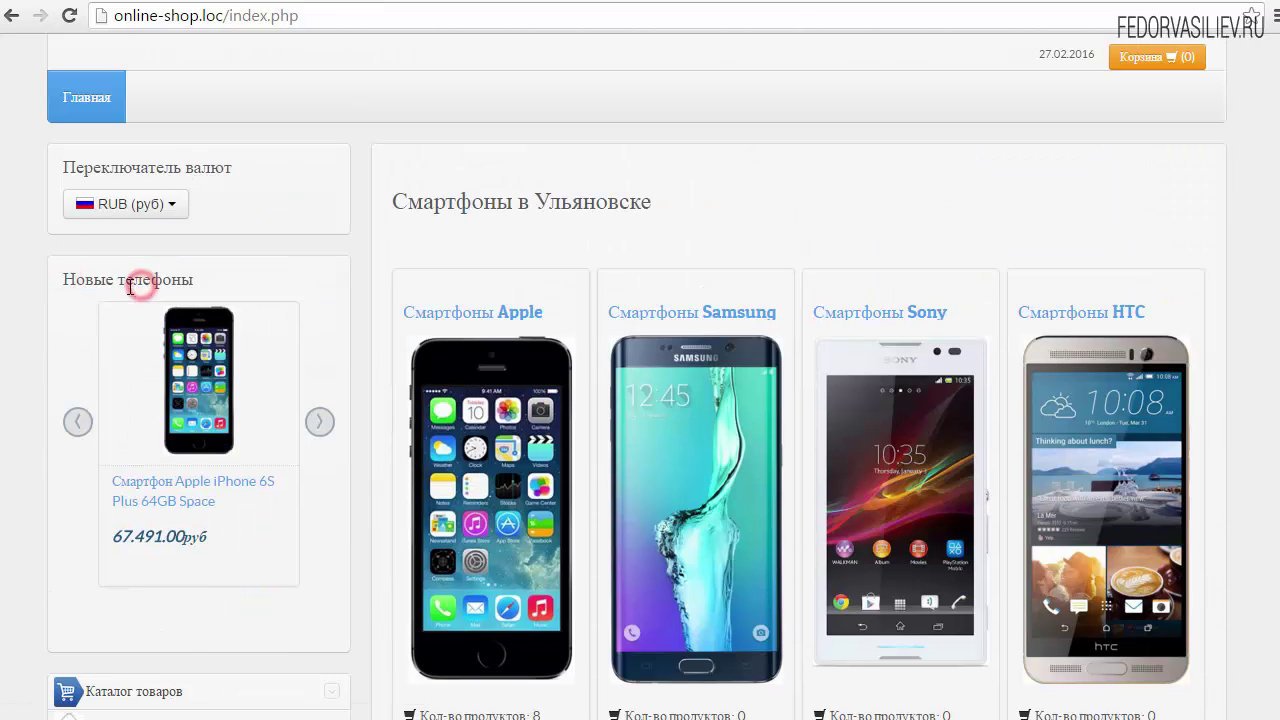
{"action": "scroll", "coordinate": [120, 400], "scroll_direction": "down", "scroll_amount": 4}
{"action": "scroll", "coordinate": [140, 450], "scroll_direction": "up", "scroll_amount": 2}
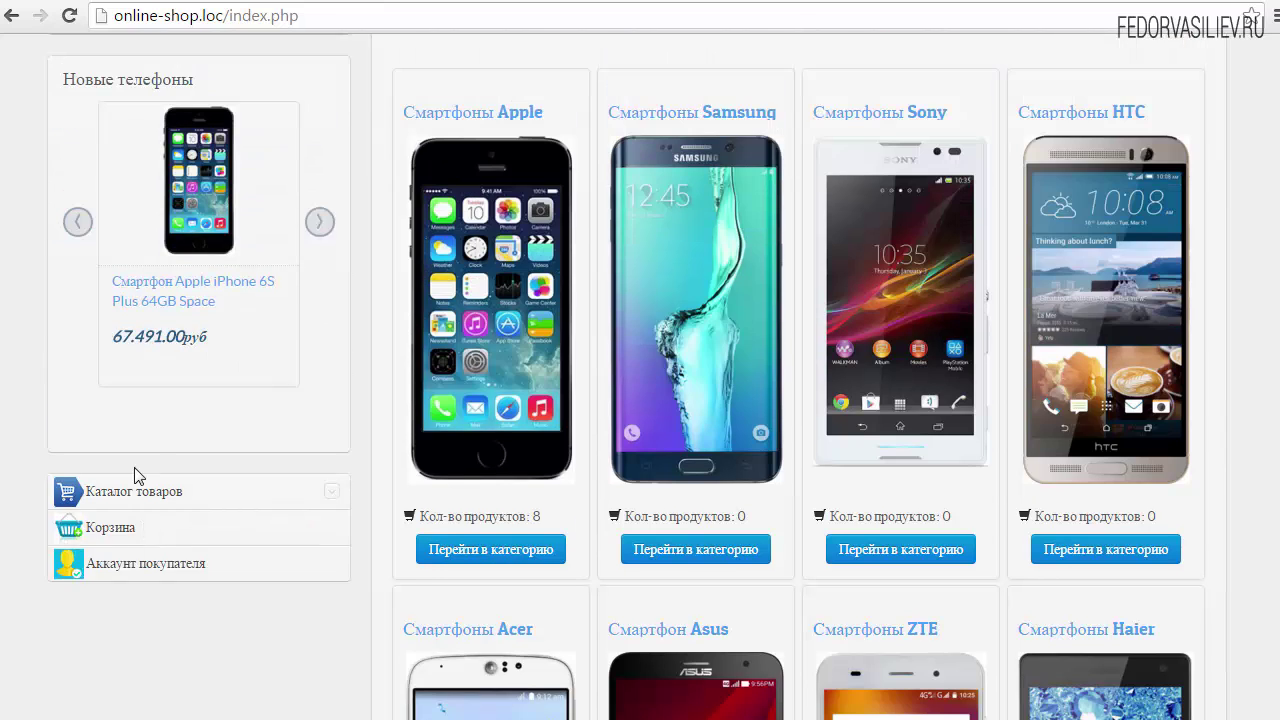
{"action": "scroll", "coordinate": [132, 560], "scroll_direction": "up", "scroll_amount": 2}
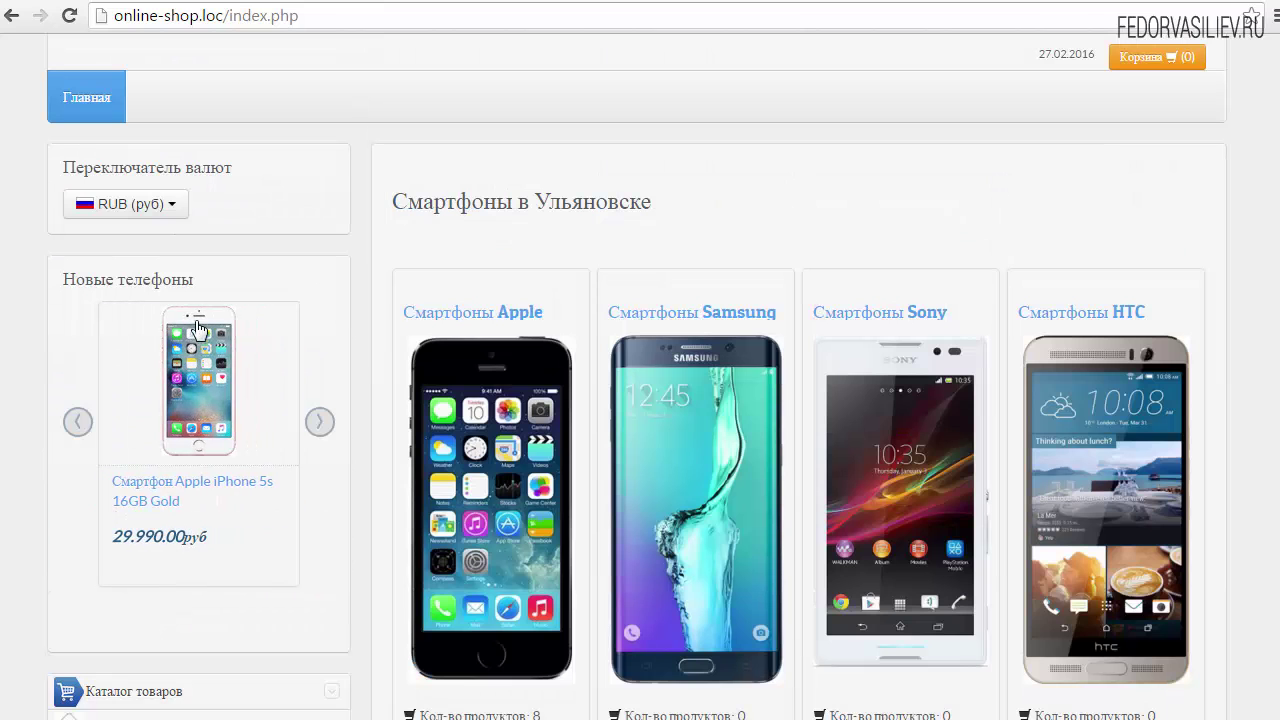
{"action": "left_click_drag", "start_coordinate": [204, 279], "coordinate": [106, 284]}
{"action": "scroll", "coordinate": [72, 274], "scroll_direction": "down", "scroll_amount": 2}
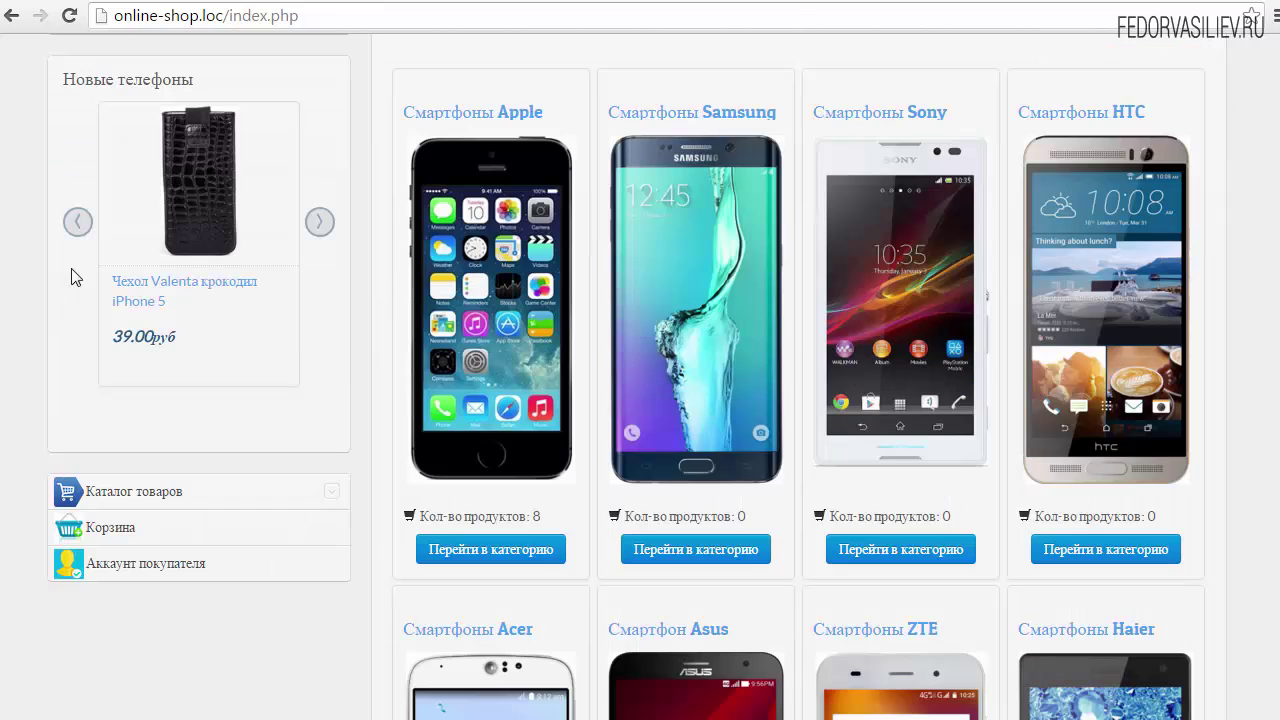
{"action": "scroll", "coordinate": [243, 388], "scroll_direction": "up", "scroll_amount": 2}
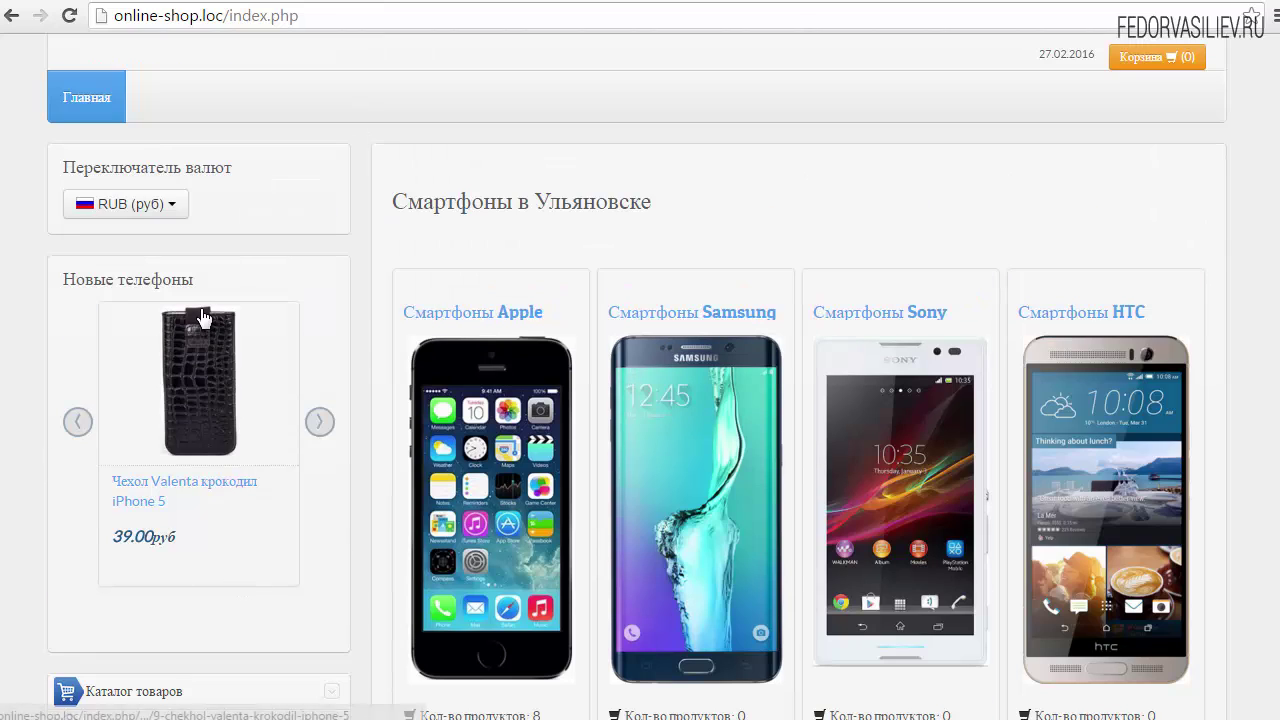